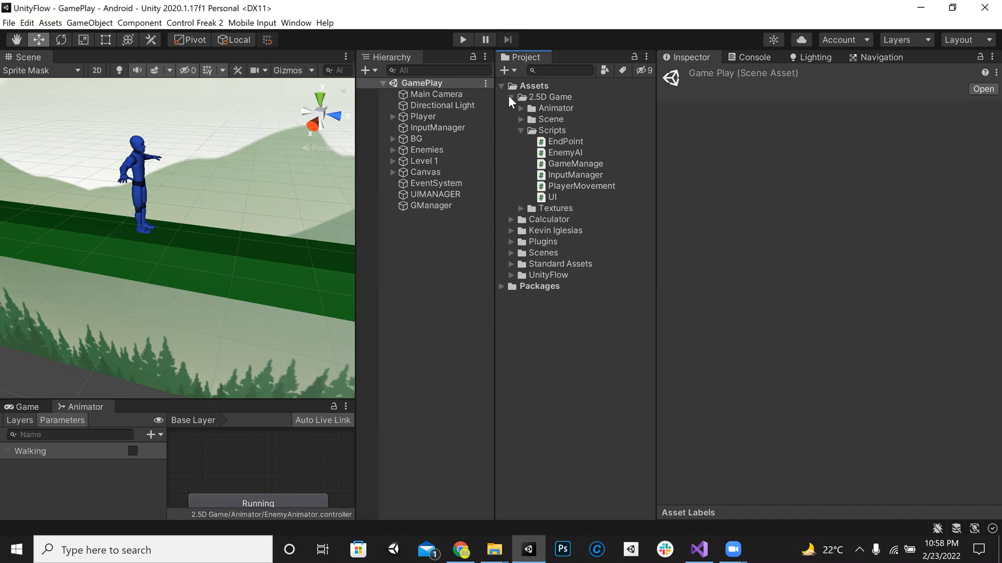
Collapse the 2.5D Game folder and show the Navigation bake settings
left_click(510, 97)
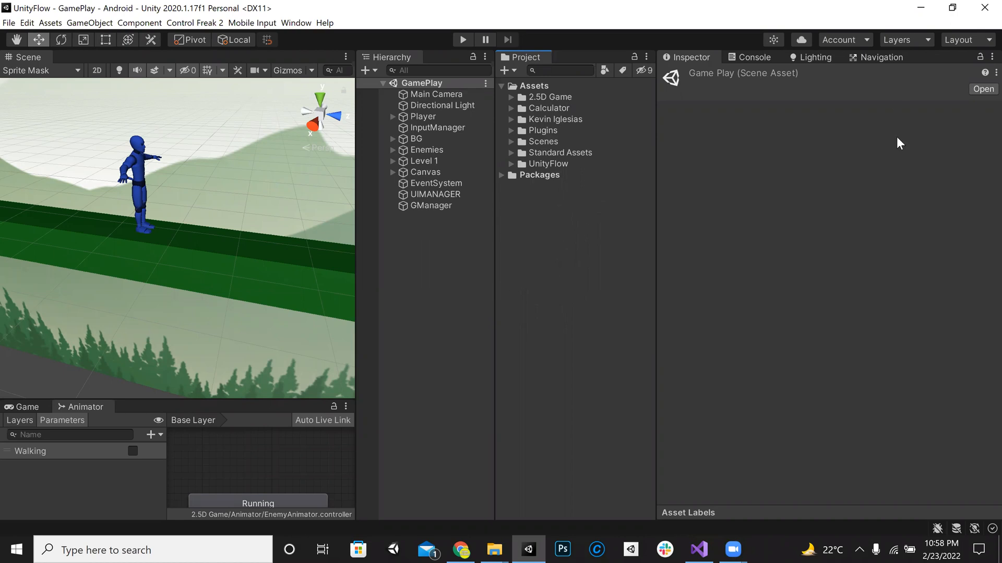
left_click(884, 58)
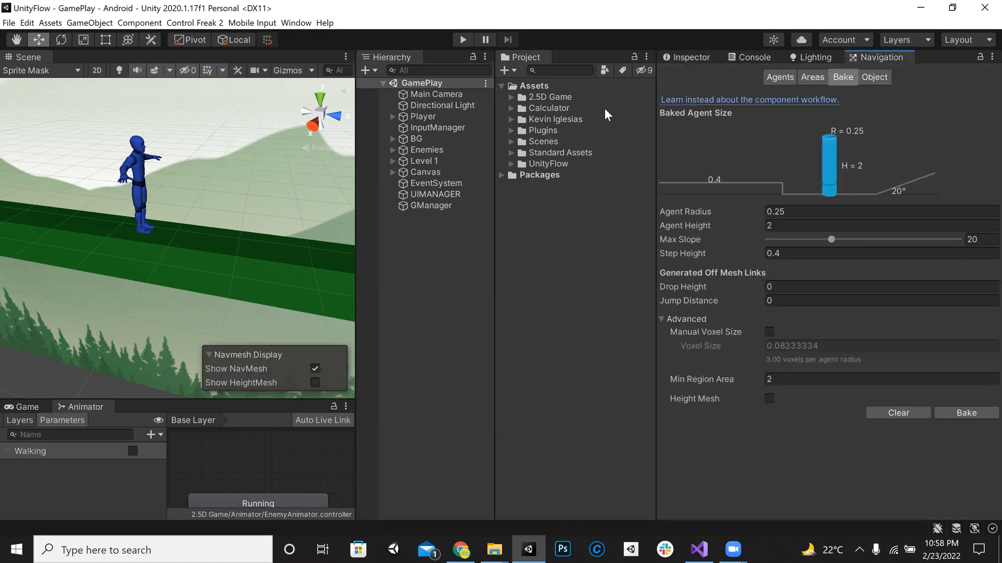
left_click(293, 23)
mouse_move(333, 264)
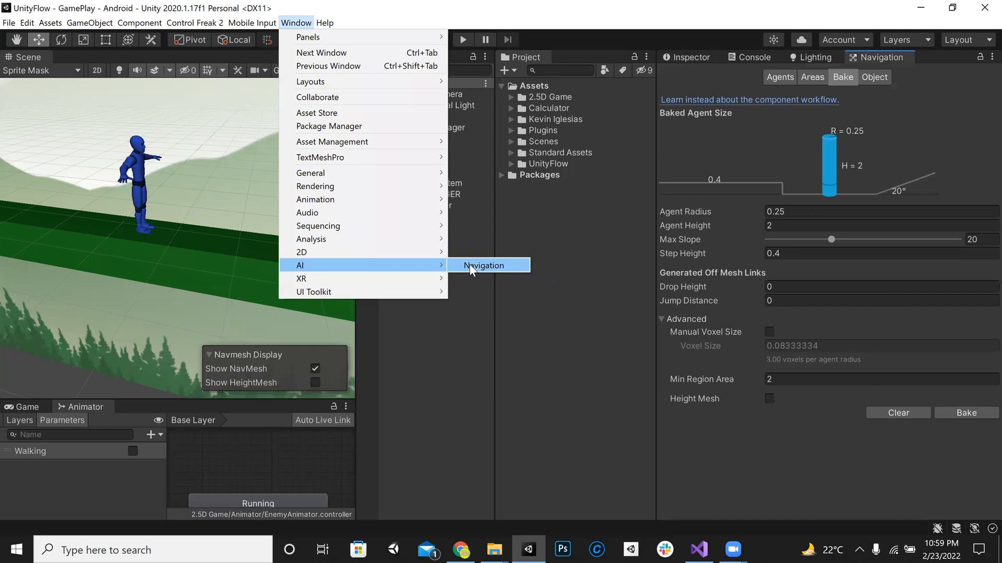
left_click(467, 305)
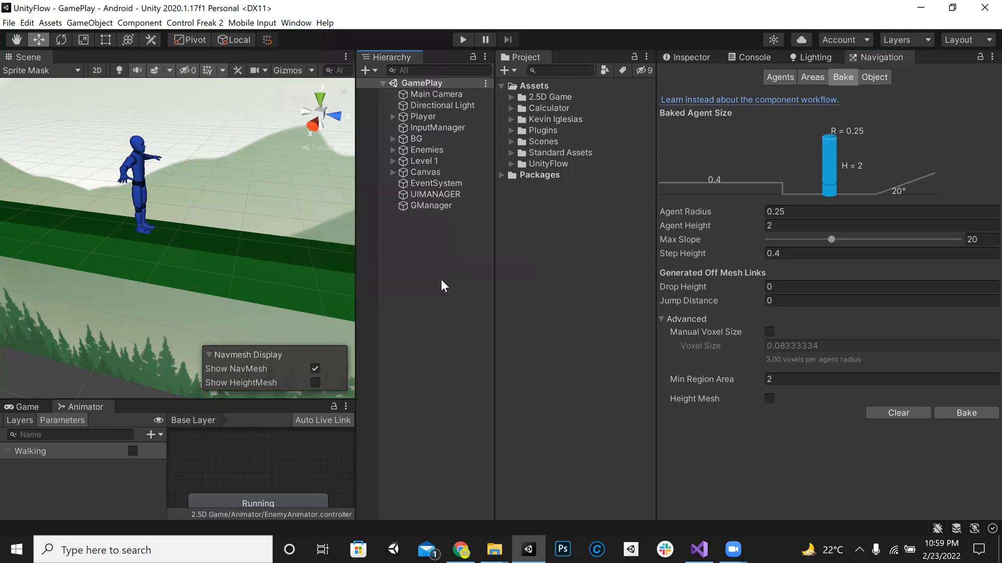
Create a new scene asset named AI in the Assets folder and open it
left_click(504, 70)
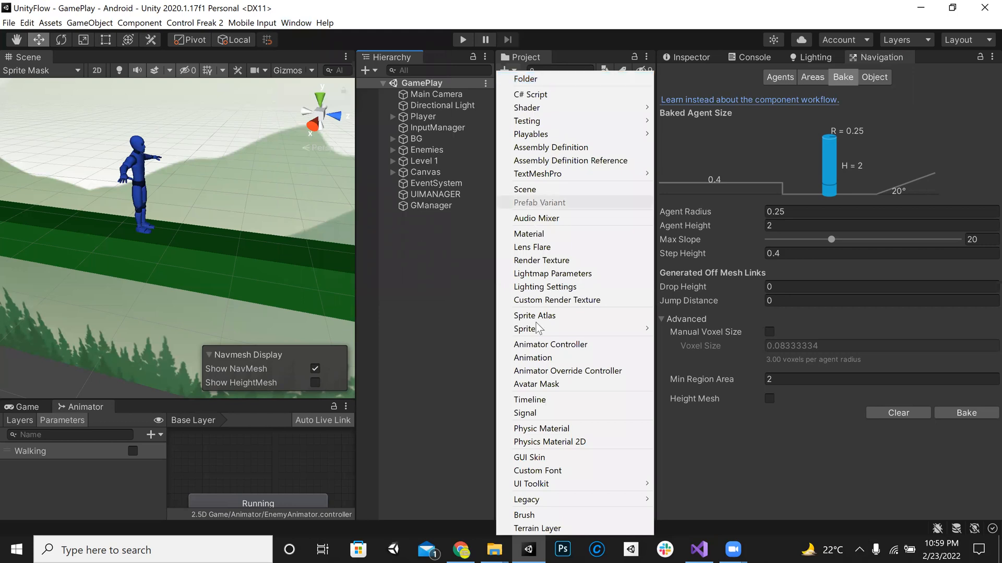
left_click(555, 189)
type("AI")
key("Return")
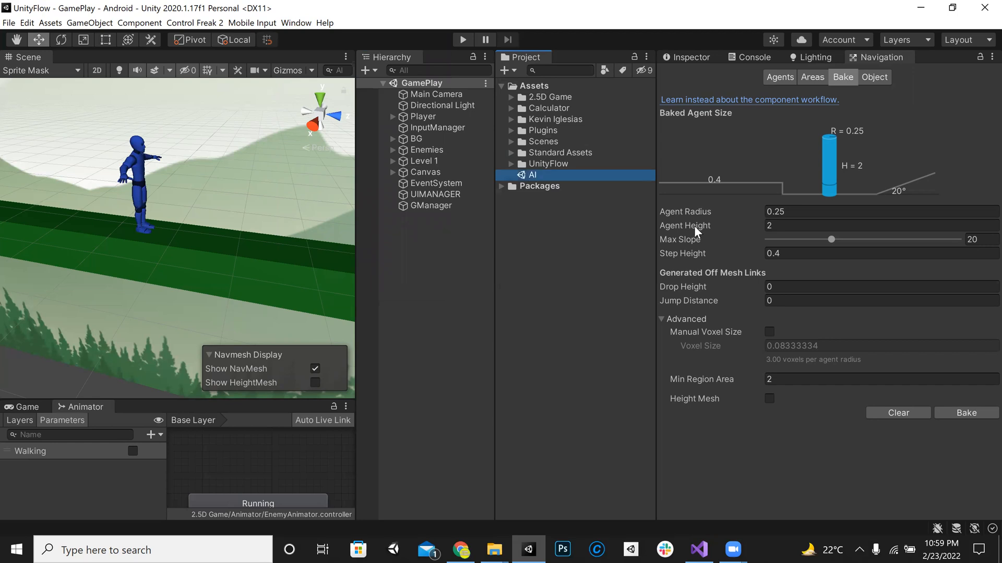
double_click(550, 173)
Add a 3D Plane object to the AI scene
right_click_drag(312, 262, 262, 267)
left_click(420, 156)
right_click(421, 155)
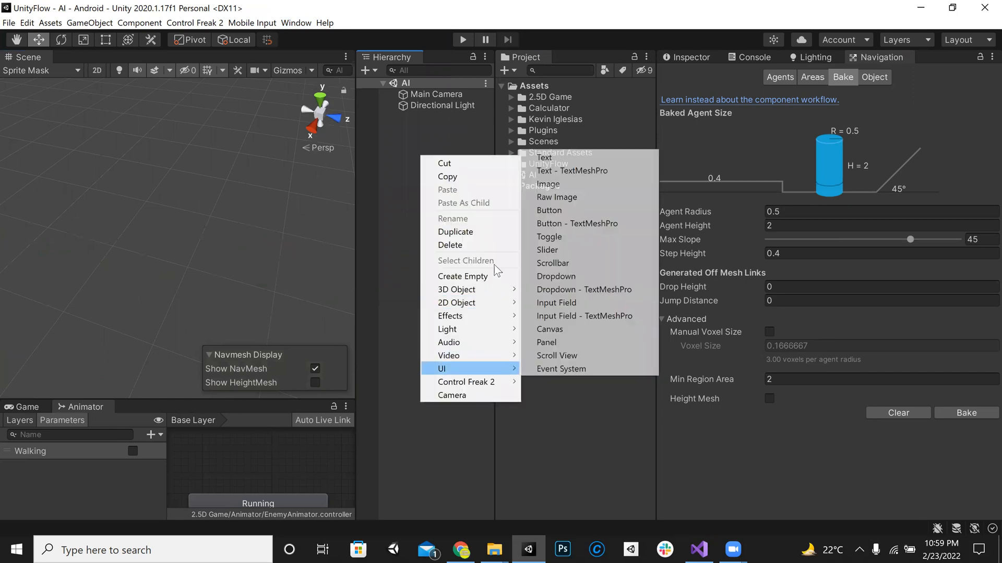
mouse_move(493, 288)
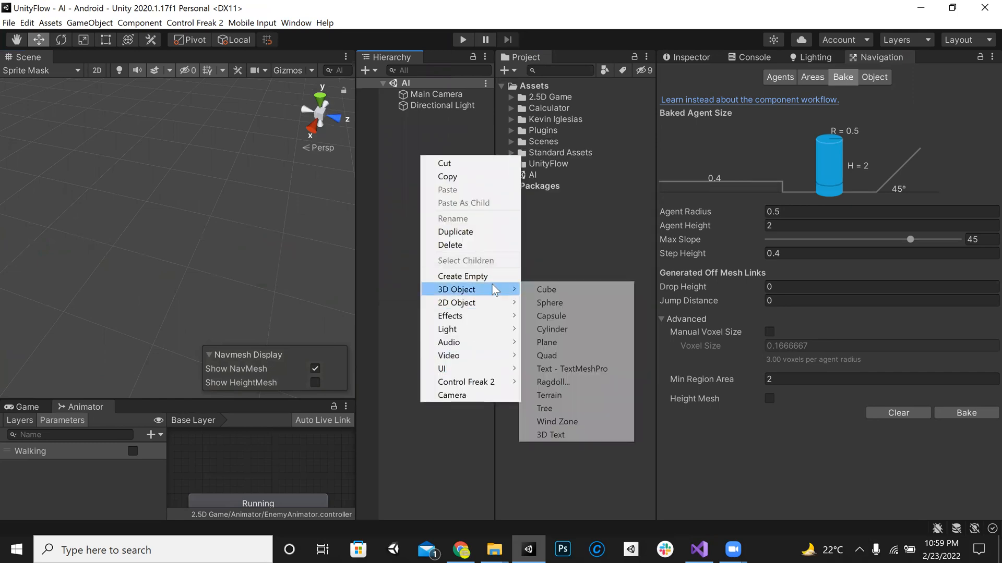
left_click(560, 341)
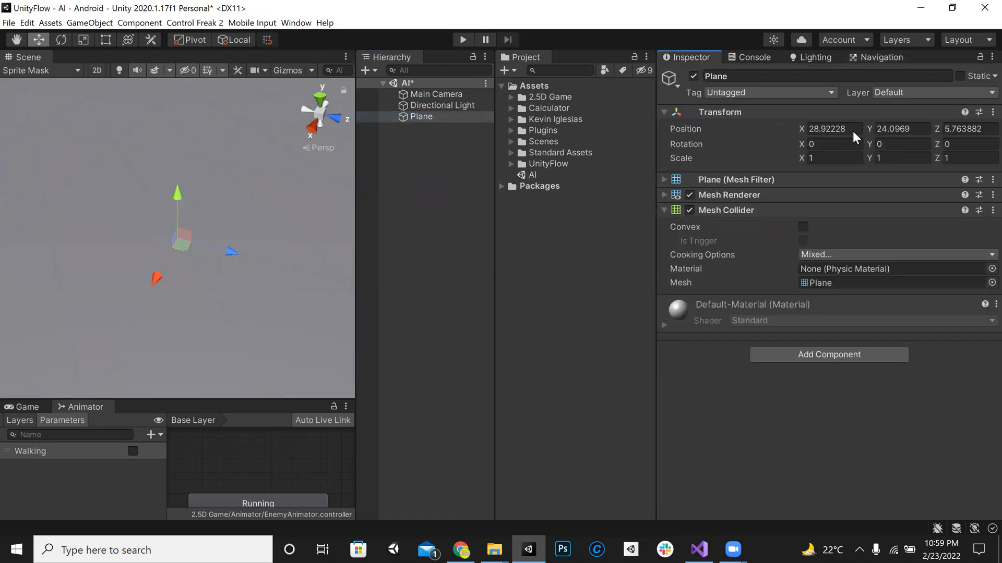
Set the Plane's position to 0, 0, 0
left_click(853, 130)
type("0")
key("Tab")
type("0")
key("Tab")
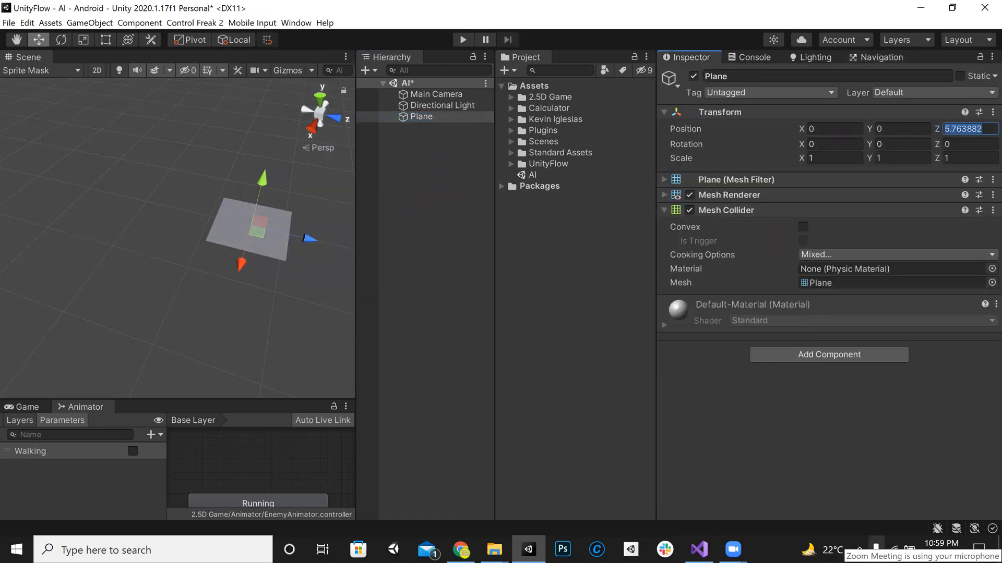
type("0")
Frame the Plane in the Scene view and turn on scene lighting
double_click(454, 120)
right_click_drag(215, 204, 73, 204)
left_click(124, 71)
right_click_drag(250, 226, 817, 60)
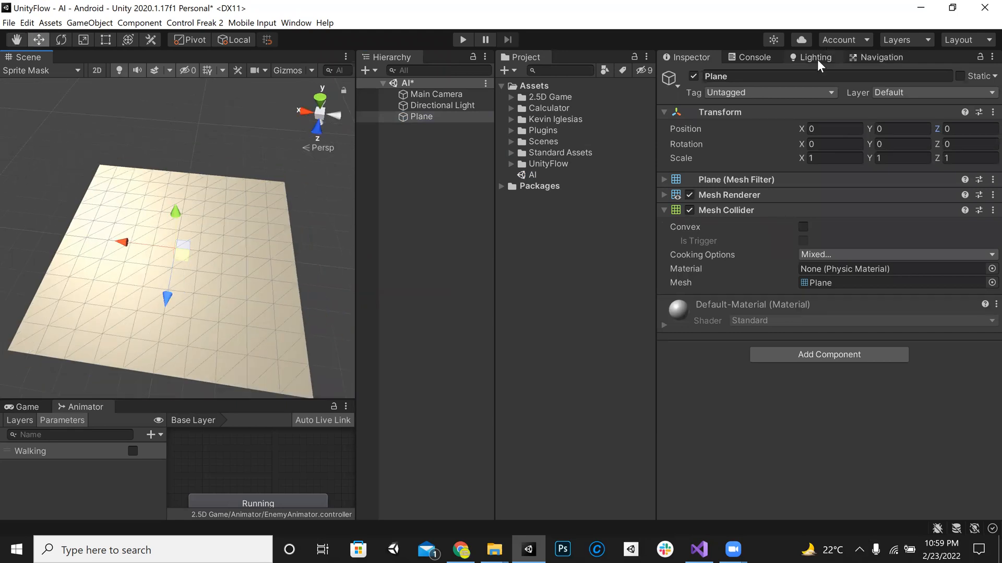
Set the environment lighting source to Color with a near-white ambient color of about RGB 239, 239, 239
left_click(812, 57)
left_click(760, 79)
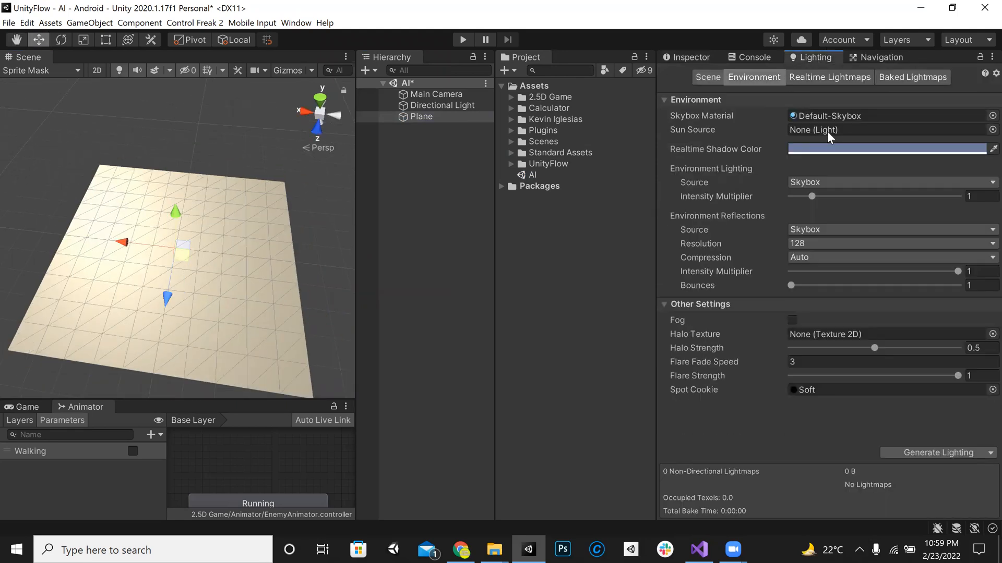
left_click(841, 183)
left_click(816, 222)
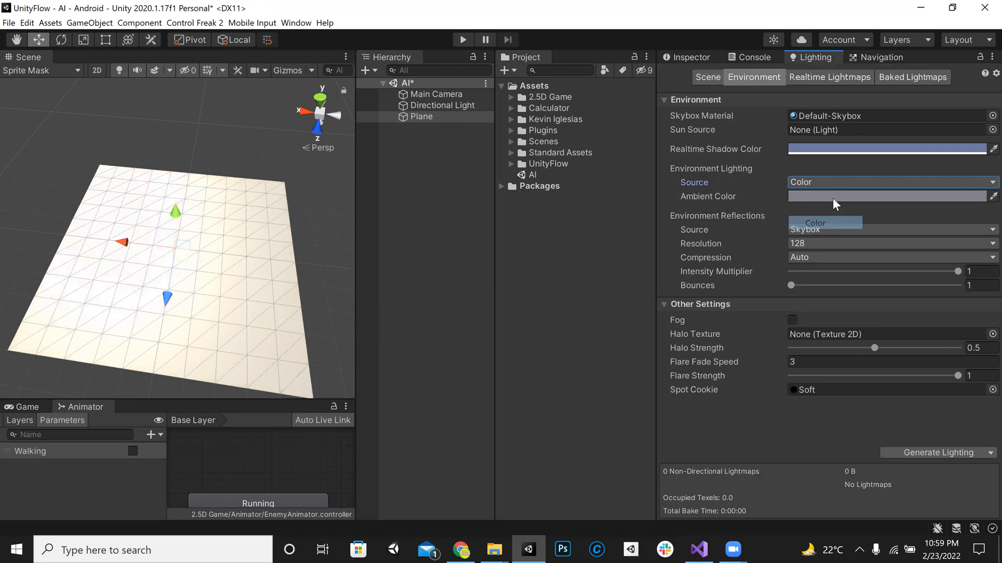
left_click(831, 197)
left_click_drag(881, 293, 881, 273)
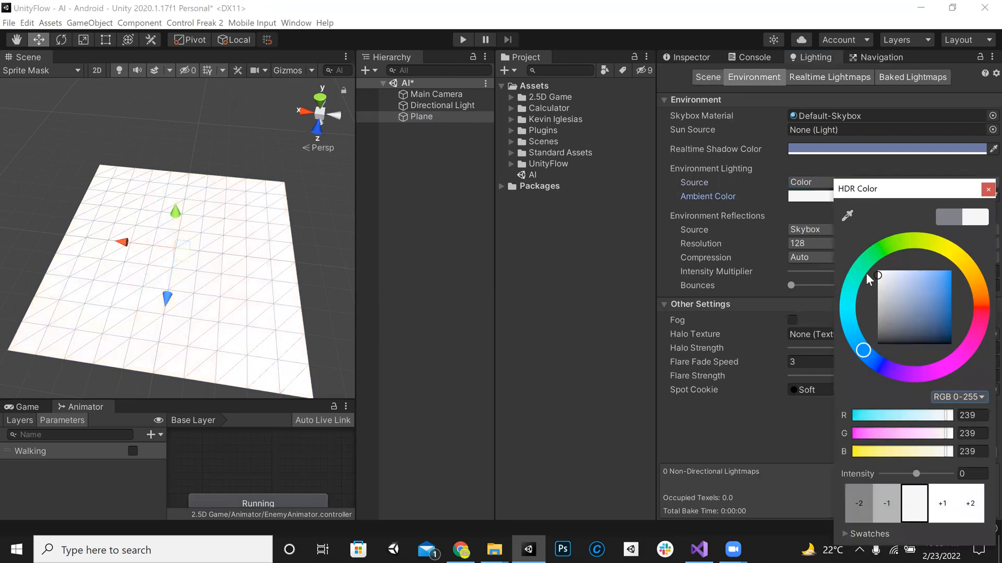
left_click(988, 189)
Change the Scene view's draw mode to Shaded
key("w")
right_click_drag(278, 301, 124, 137)
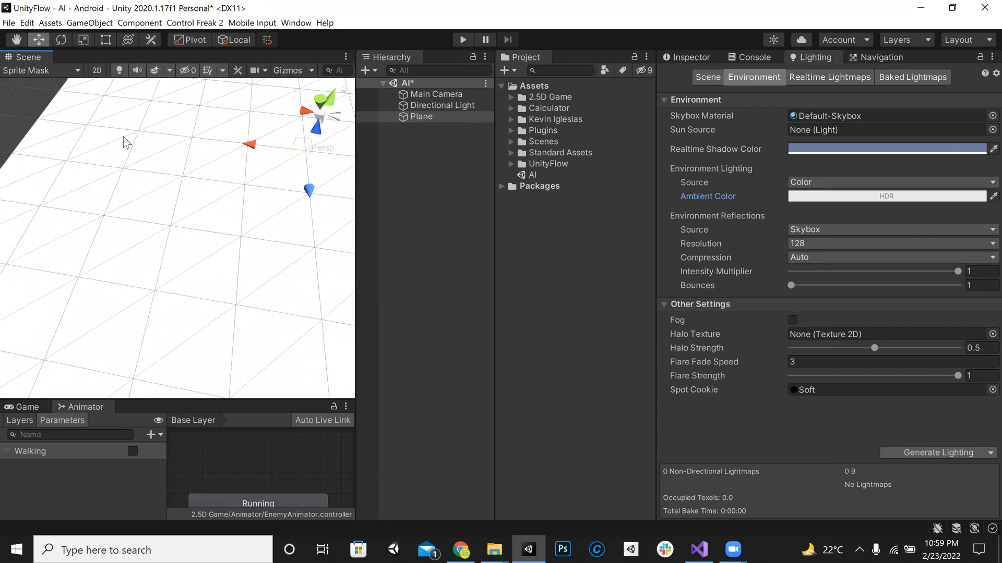
left_click(60, 73)
left_click(154, 21)
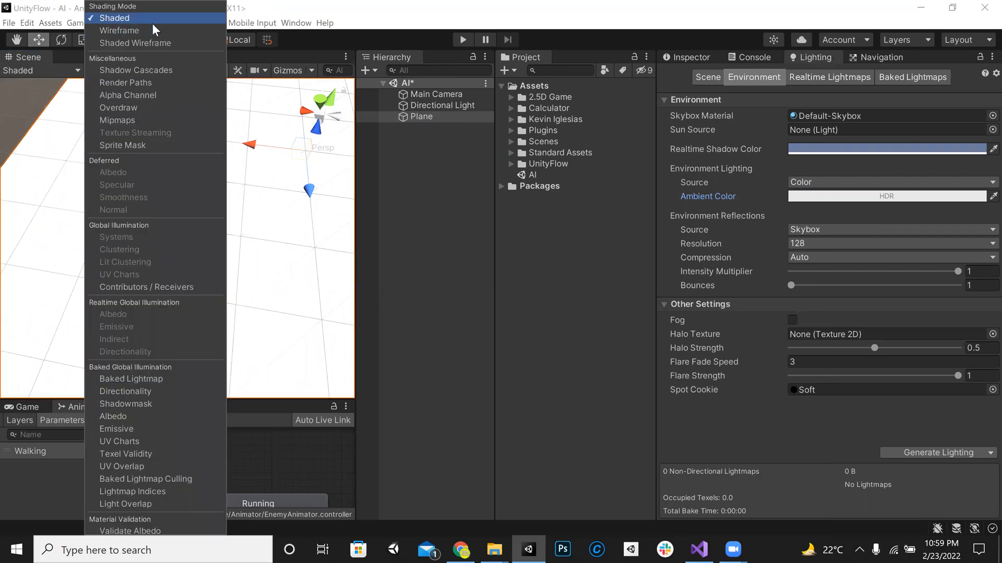
Try the Wireframe and Shaded Wireframe draw modes on the Plane and return to Shaded
mouse_move(252, 201)
right_mouse_down()
mouse_move(275, 205)
mouse_move(232, 152)
mouse_move(55, 77)
right_mouse_up()
left_click(55, 73)
left_click(119, 31)
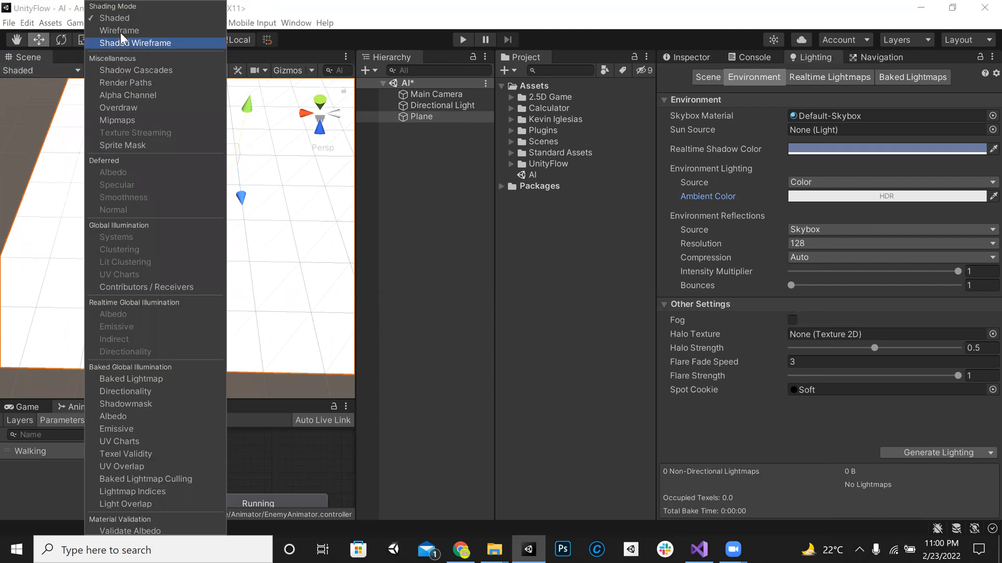
right_click_drag(278, 204, 103, 153)
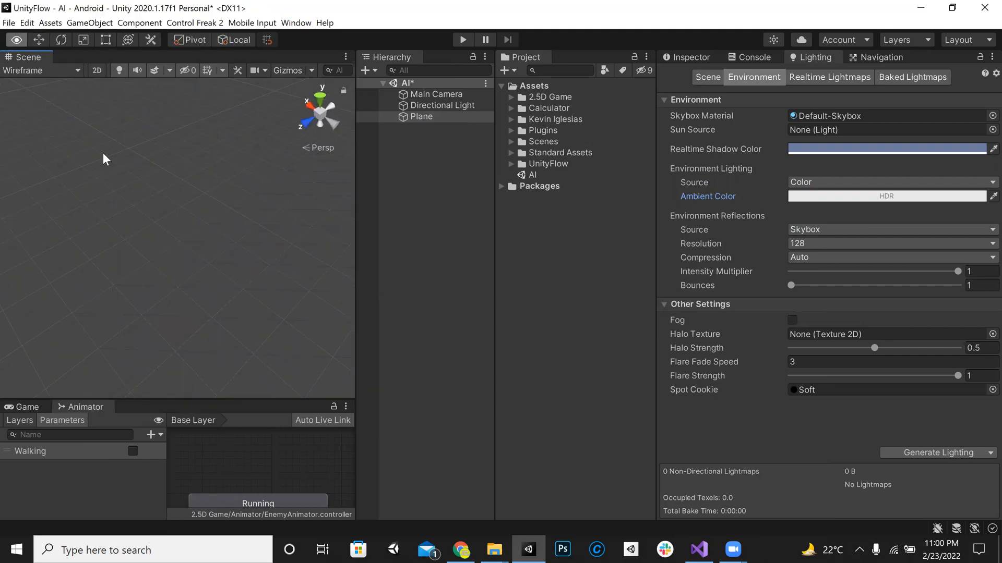
left_click(46, 75)
left_click(125, 43)
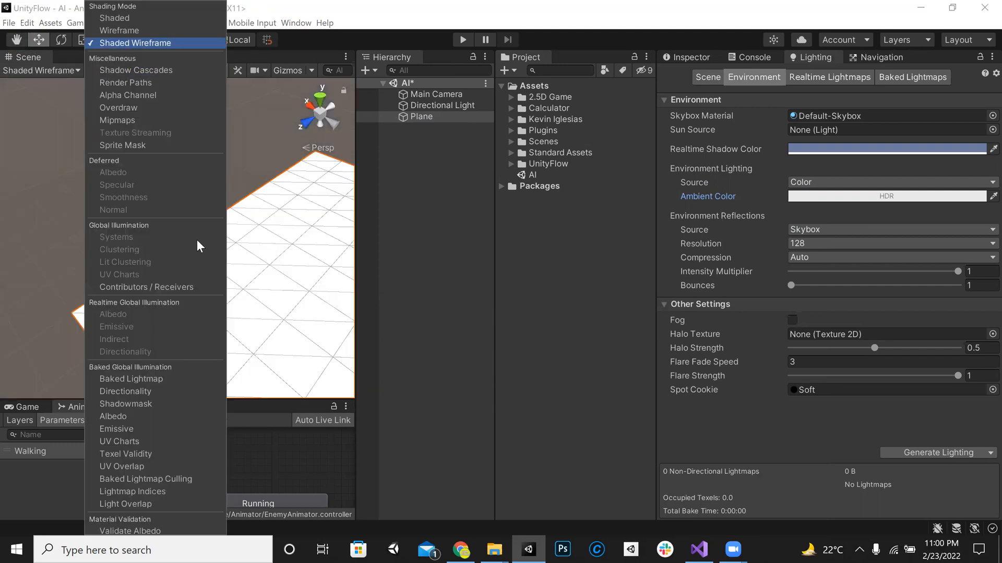
right_click_drag(299, 239, 287, 302)
left_click(42, 70)
left_click(125, 19)
Widen the Scene view and show the Game view in a taller area below it
mouse_move(276, 229)
right_mouse_down()
mouse_move(178, 235)
mouse_move(375, 190)
mouse_move(350, 211)
right_mouse_up()
left_click_drag(352, 205, 425, 220)
left_click_drag(349, 397, 337, 418)
left_click(24, 255)
right_click_drag(271, 206, 183, 207)
Inspect the Main Camera and Directional Light properties, switching the light off and on again
left_click(500, 95)
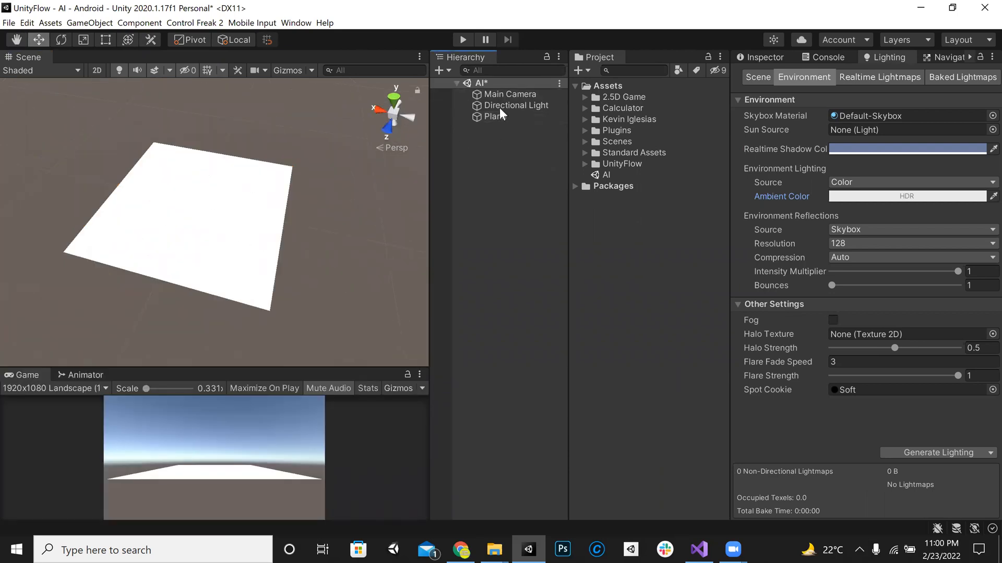
left_click(759, 58)
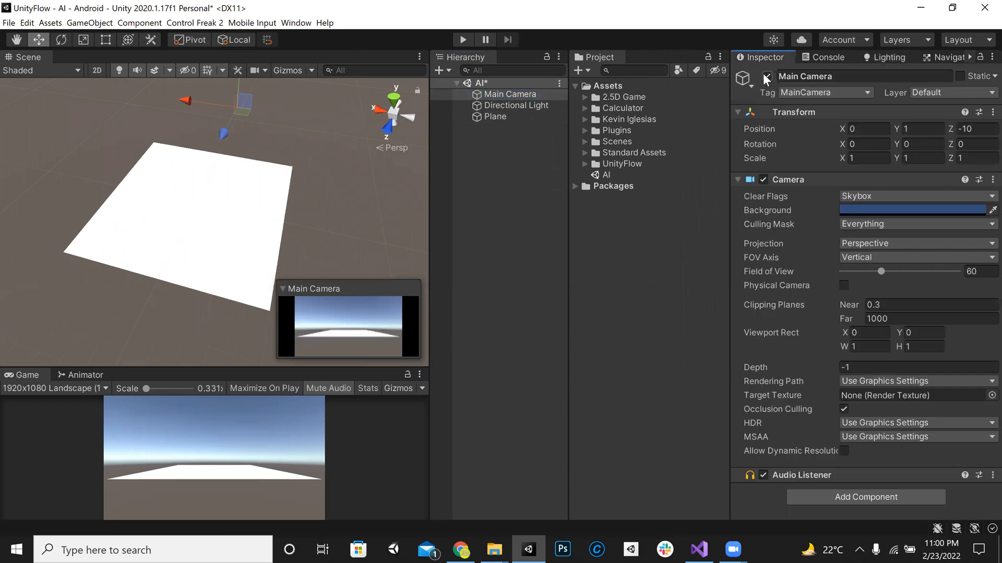
left_click(514, 106)
left_click(767, 76)
left_click(767, 76)
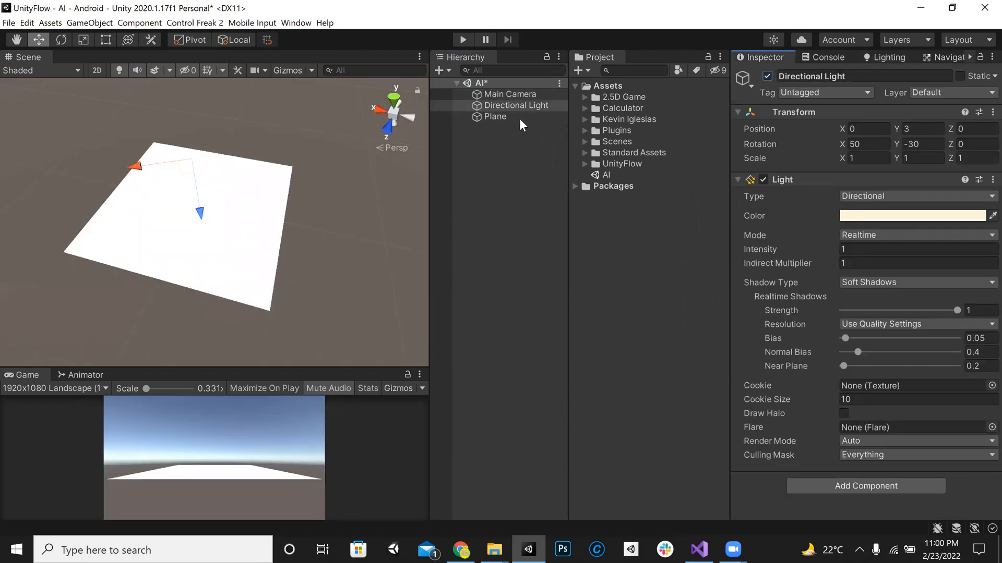
Set the Plane's scale to 5 on X and Z
left_click(518, 116)
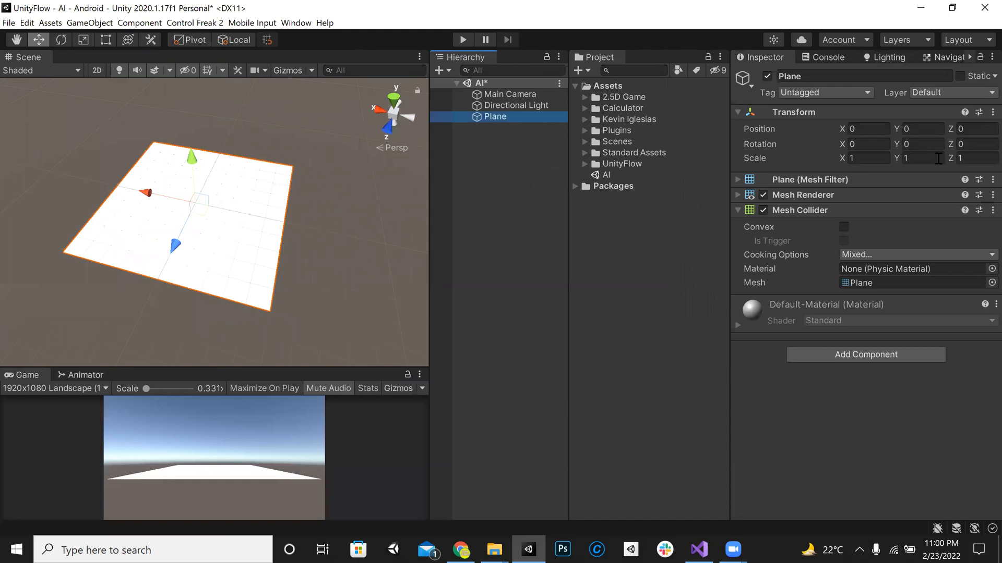
left_click(863, 159)
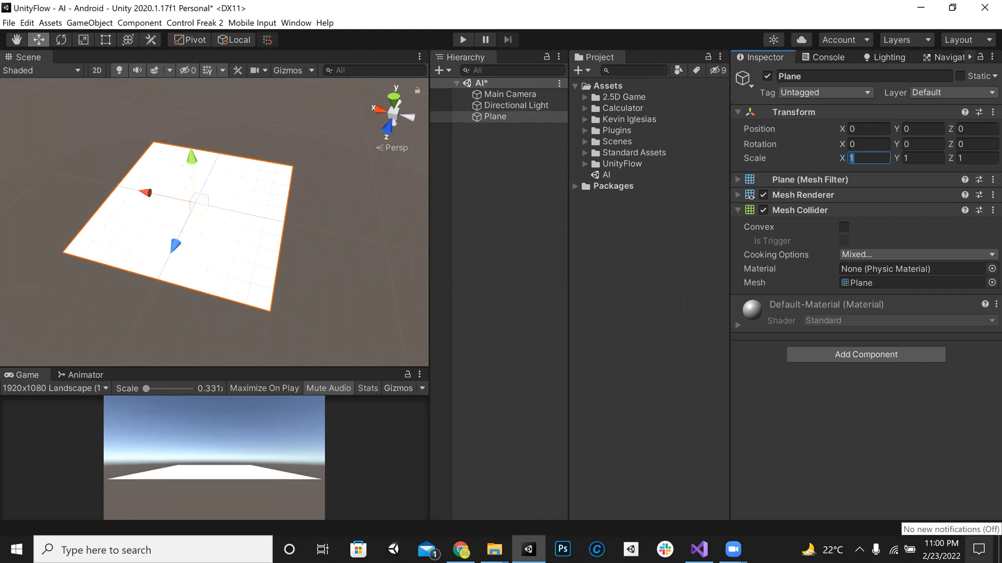
type("5")
key("Tab")
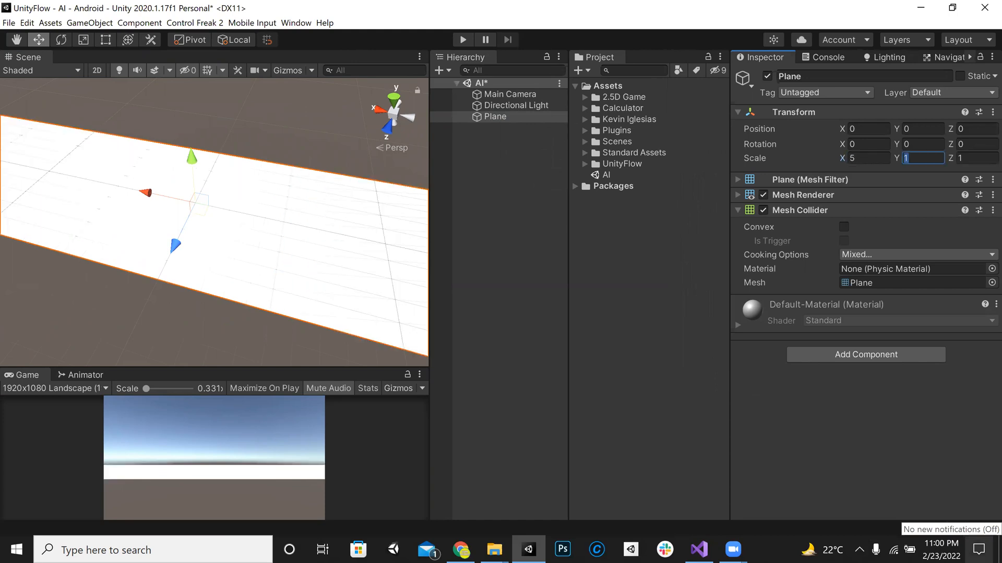
key("Tab")
type("5")
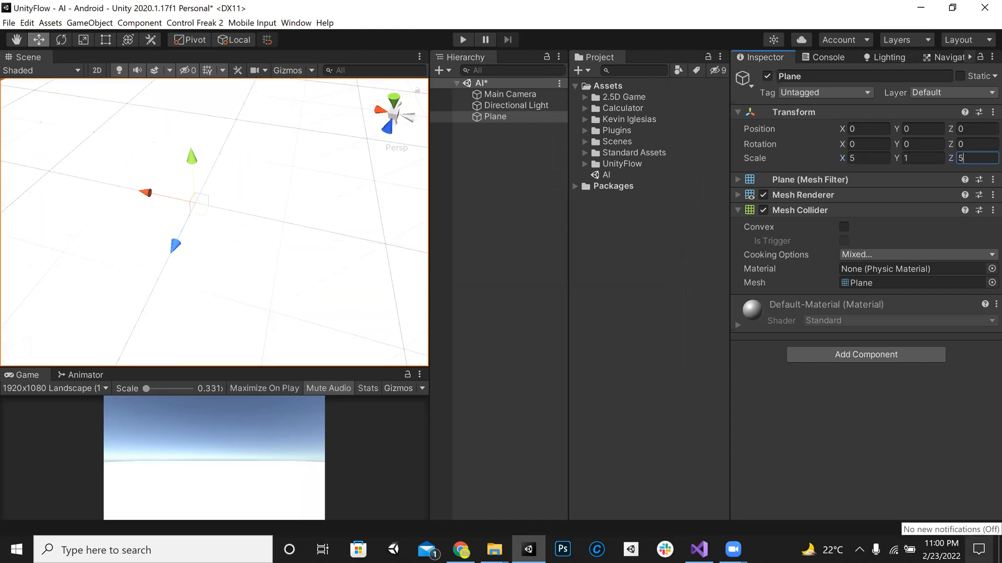
Set the Plane's scale to 3 on X and Z
left_click(870, 159)
type("3")
key("Tab")
key("Tab")
type("3")
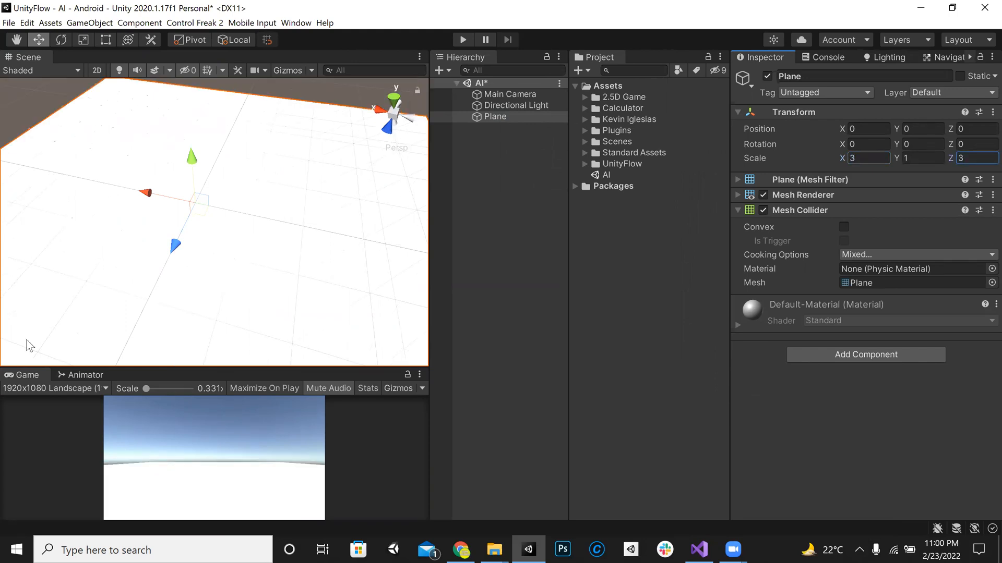
Set the Plane's scale to 2.5 on X and Z
left_click_drag(318, 185, 300, 230, "alt")
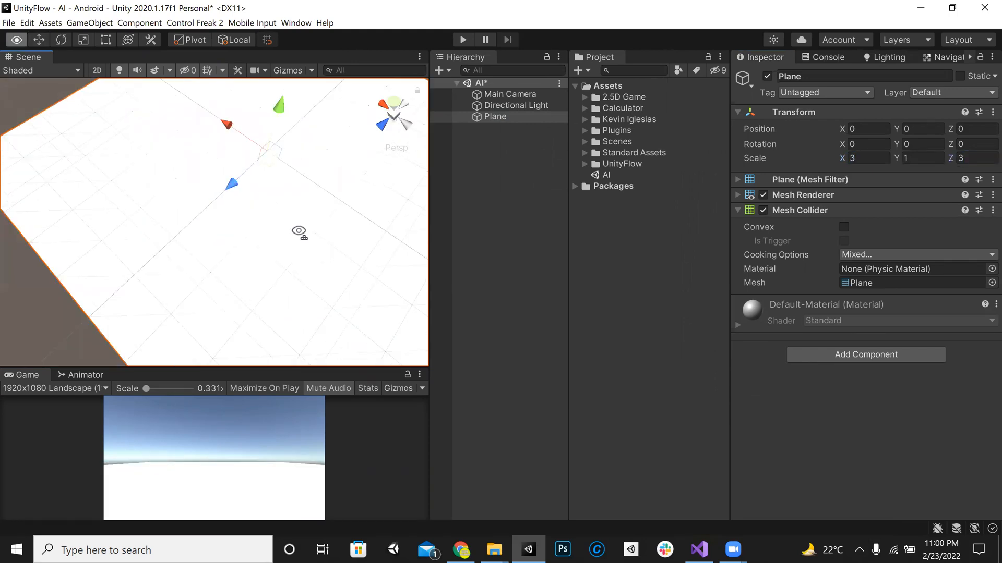
scroll(304, 230, "down", 3)
left_click(878, 161)
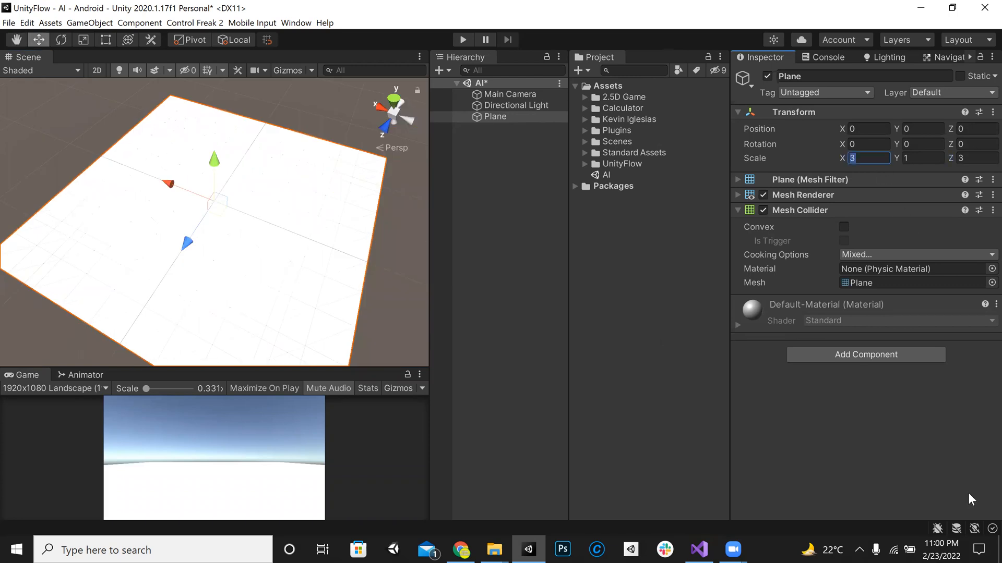
type("2.5")
key("Tab")
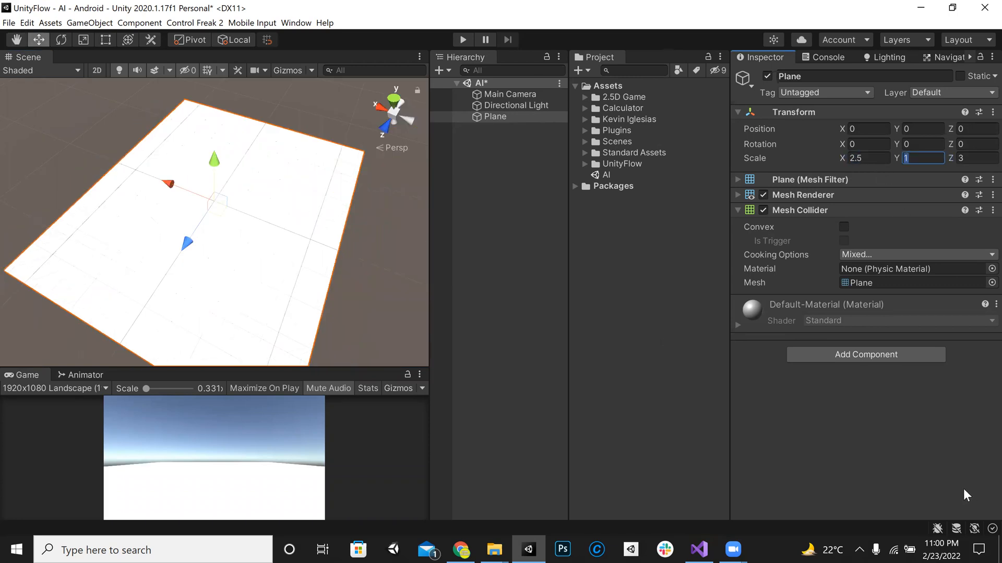
key("Tab")
type("2.5")
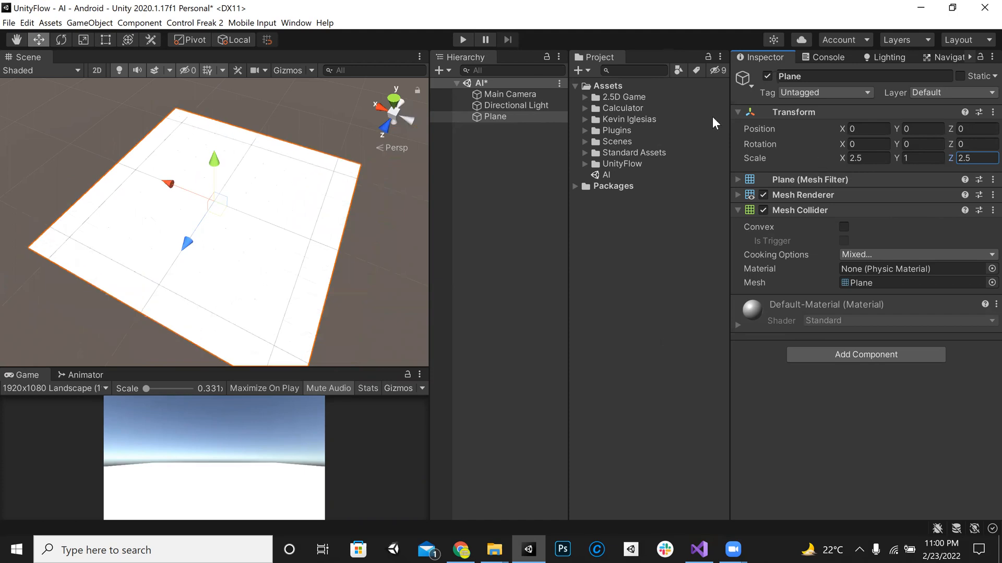
Save the AI scene with the resized Plane
left_click(514, 236)
right_click_drag(386, 261, 313, 196)
key("w")
left_click(302, 190)
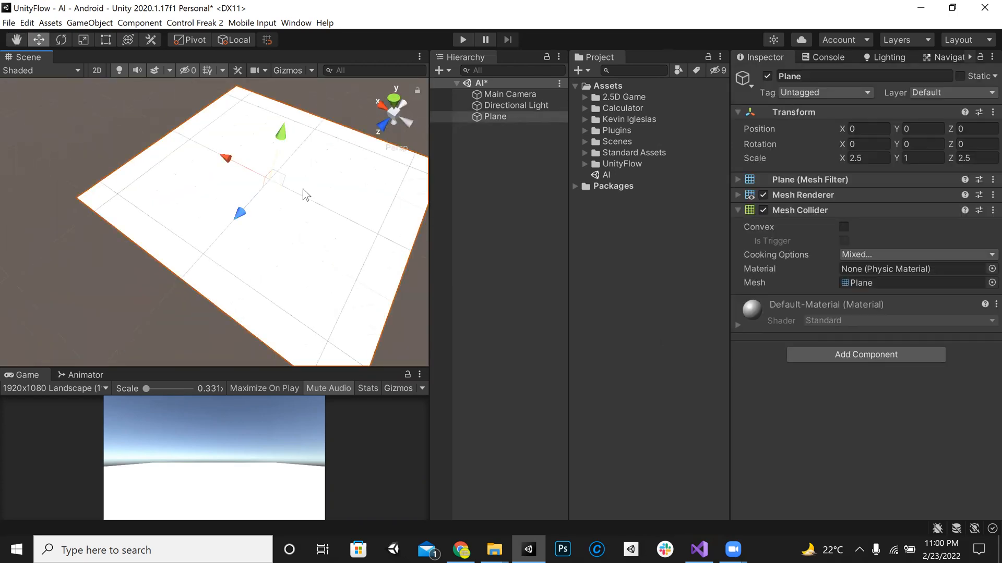
key("ctrl+s")
Mark the Plane as Static and save the scene
right_click_drag(334, 249, 436, 240)
left_click(960, 76)
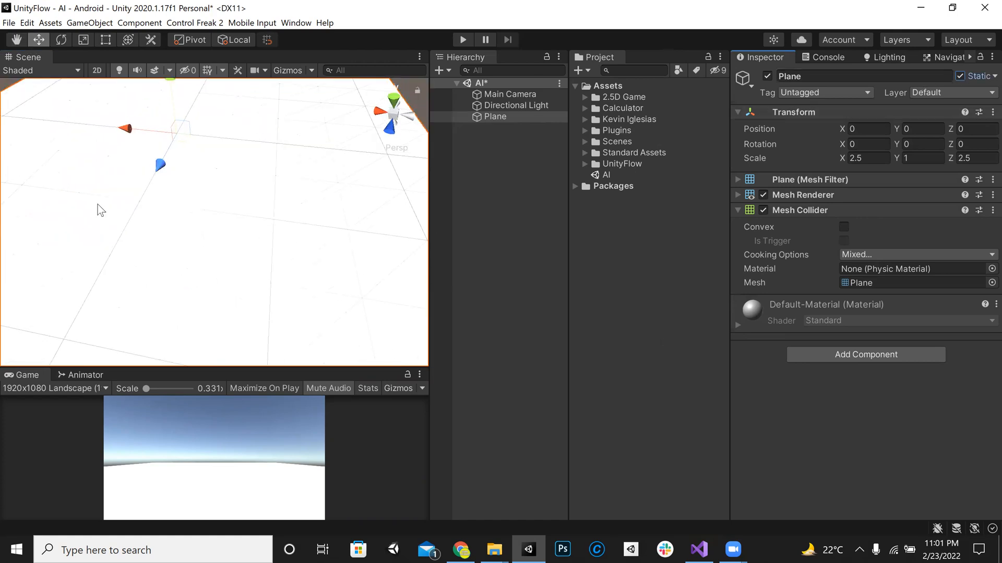
key("ctrl+s")
Switch to Notepad with a new blank document
key("super")
type("tenote")
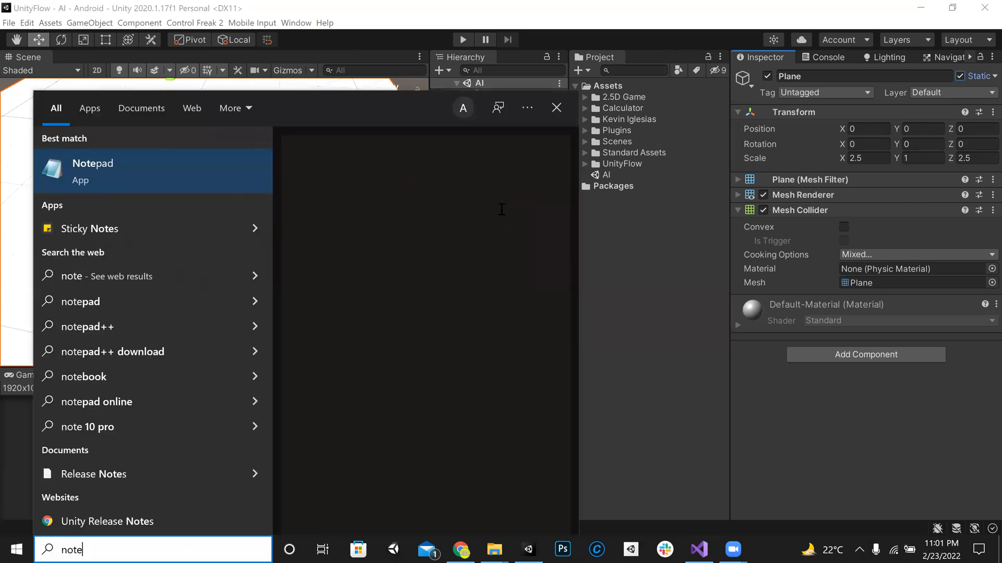
key("Return")
Write the heading "FOR AI in Unity: Enemy" in the note
type("AI")
type(":")
key("Return")
key("Return")
type("FOR")
key("Right")
key("Right")
type("in Unity: Enmey")
key("BackSpace")
key("BackSpace")
key("BackSpace")
type("emy")
Add the first note item "1: The Ground should be static" below the heading, separated by a blank line
key("Return")
key("Return")
type("1")
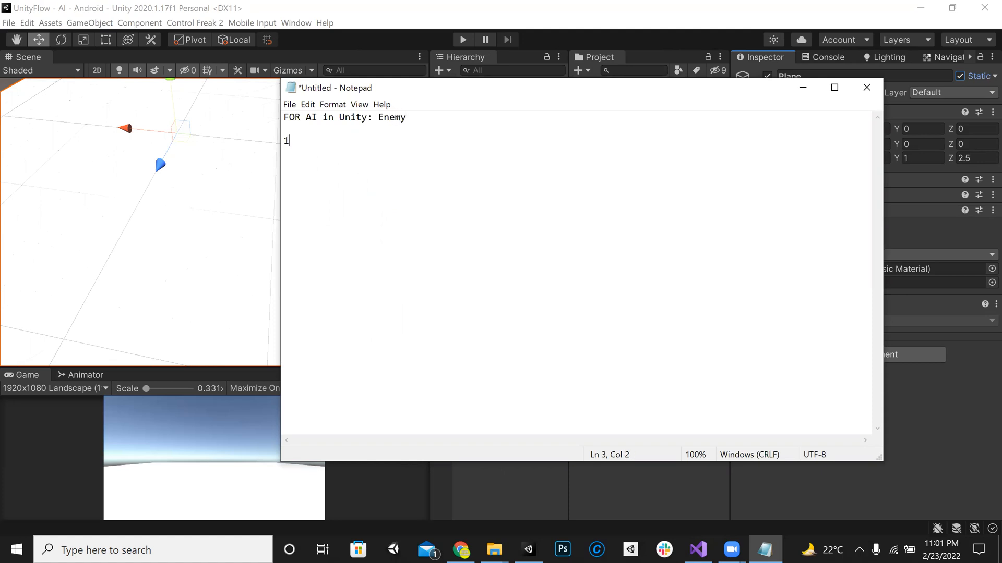
type(": The Ground should be N")
key("BackSpace")
type("static")
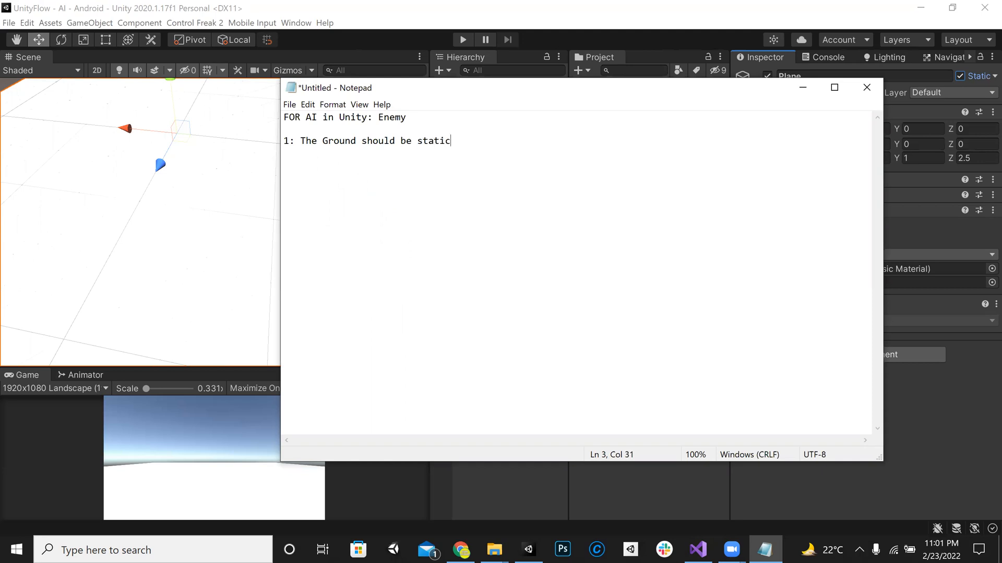
Add "2: Windows/AI/Navigation" as the second item of the note
key("Return")
type("2:")
left_click(804, 91)
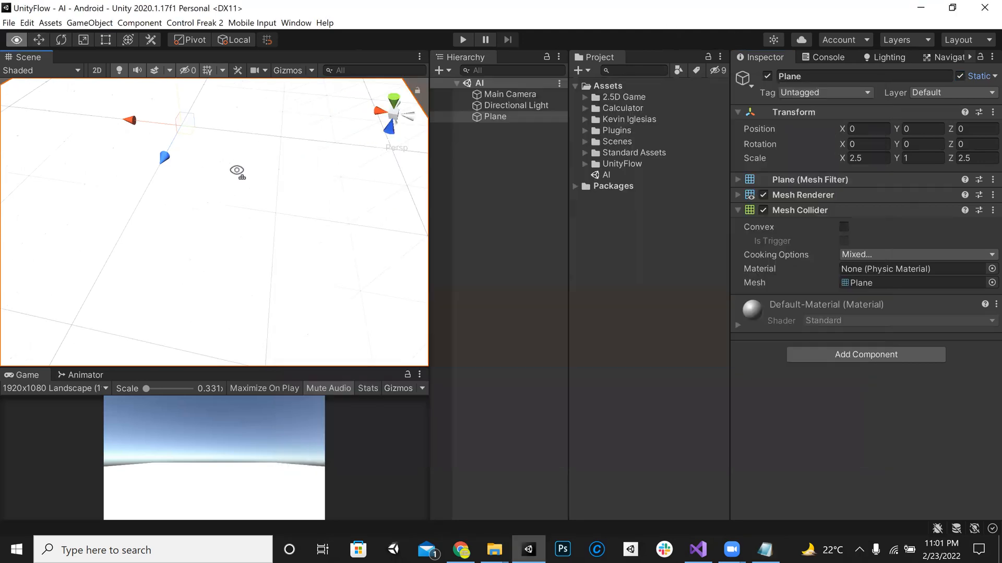
key("alt+Tab")
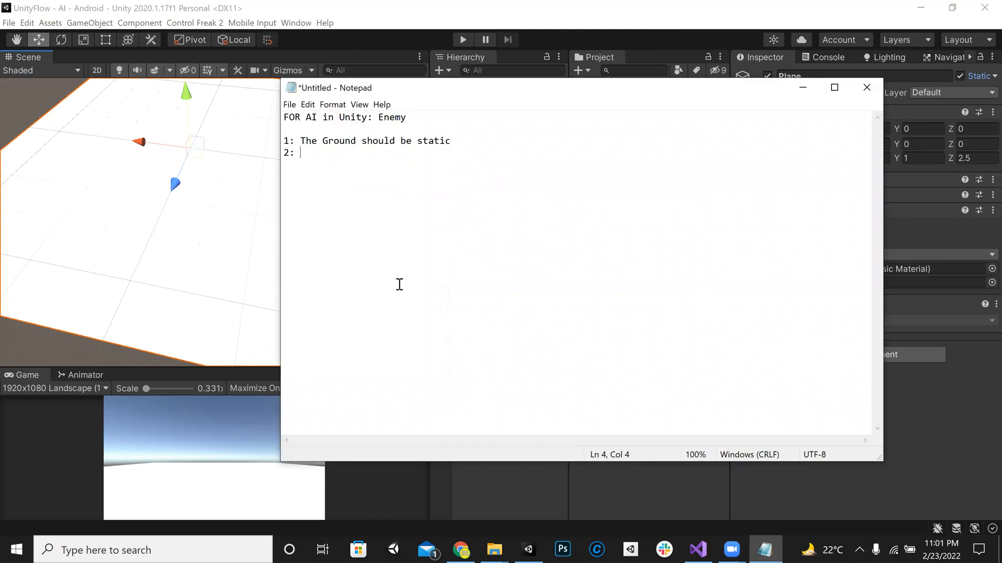
type("Navigation")
key("Left")
key("Left")
key("Left")
key("Left")
key("Left")
key("Left")
type("/")
key("Left")
type("Windows")
key("Right")
key("Left")
type("AI")
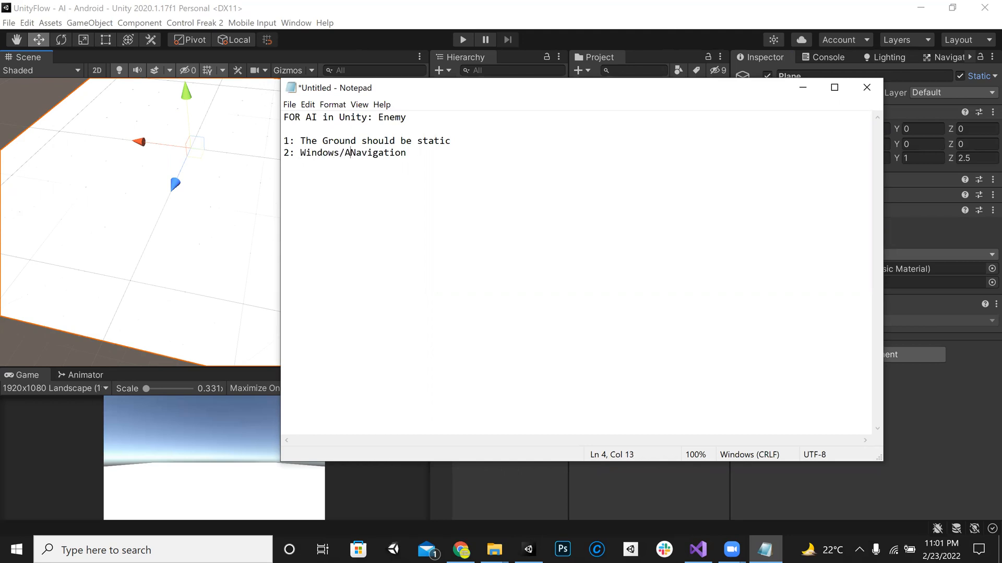
type("/")
Complete the second note item with "- Bake the static area" after Navigation
key("Right")
key("Right")
key("Right")
key("Right")
key("Right")
type("- Bake ")
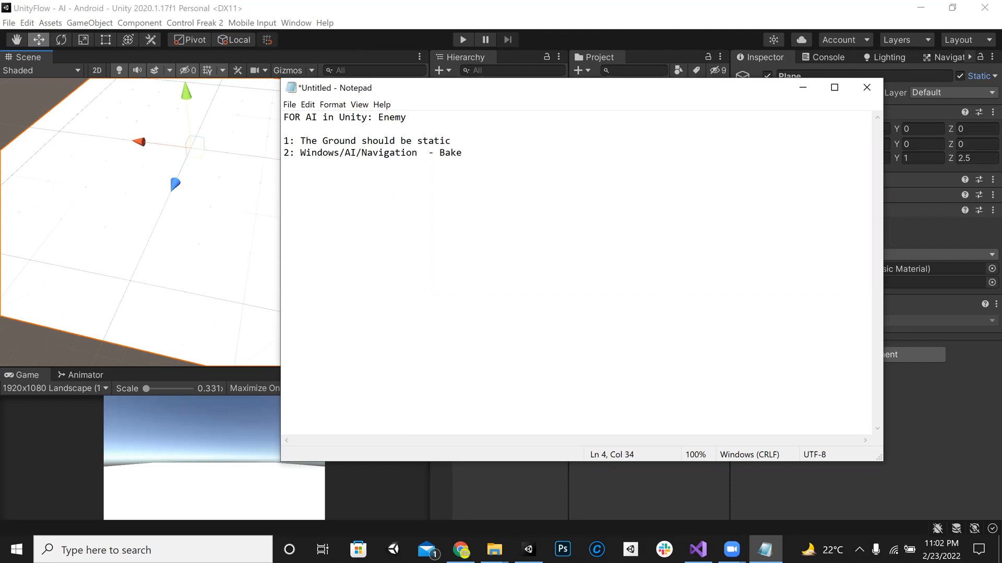
type("the static area")
Add the third note item "3: Add NavmeshAgent Component under GameObject which is Enemy"
key("Return")
type("3: Add NavmeshAgent ")
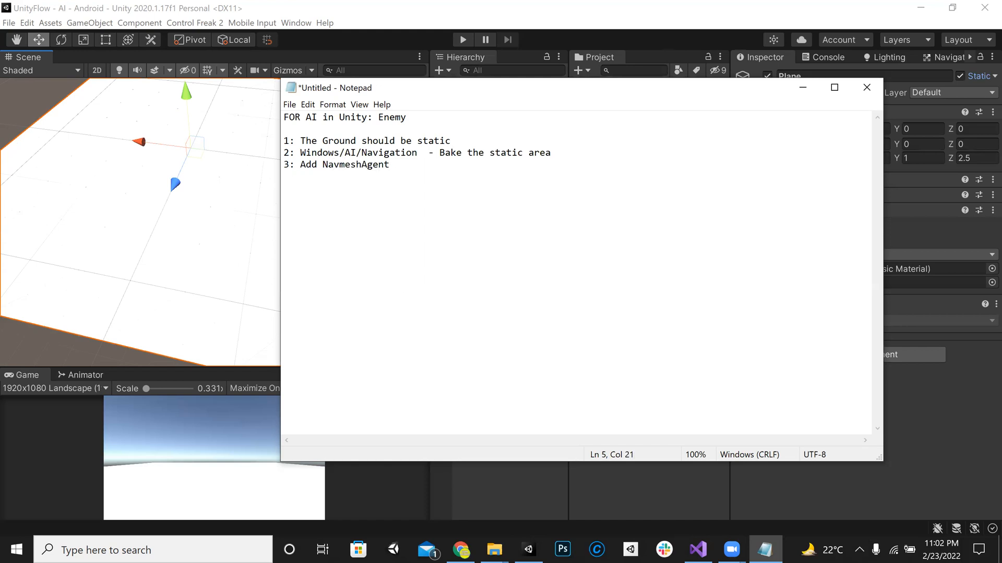
type("Component under GameO")
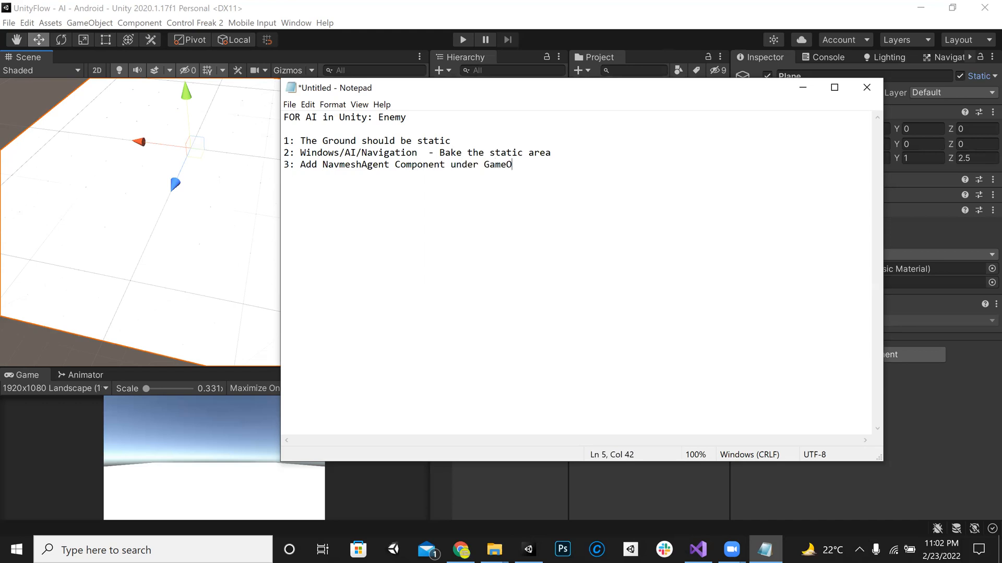
type("bject which is Enemy")
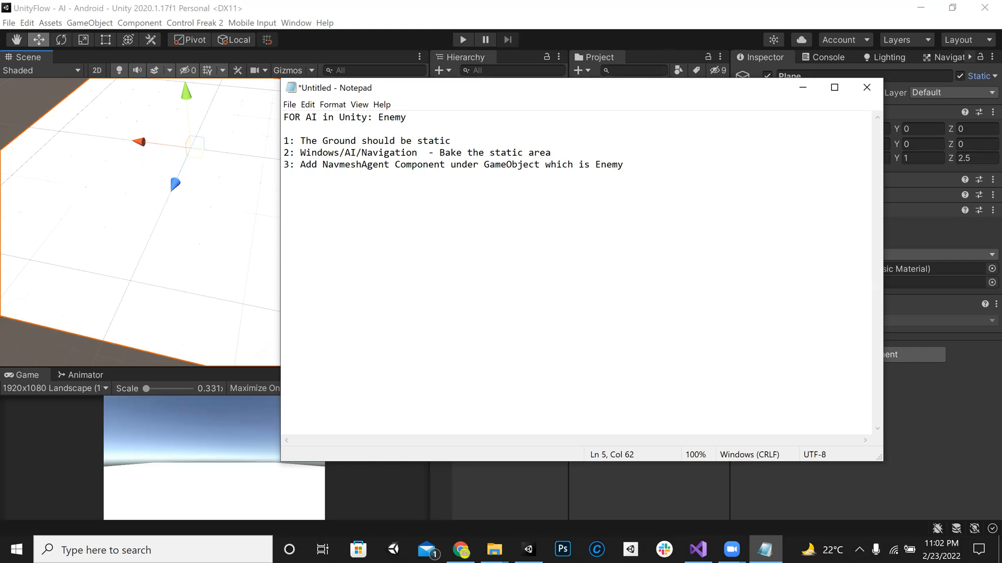
Finish the note with the closing line "That's it!" after a blank line
key("Return")
key("Return")
type("That's it!")
key("Return")
key("Return")
Copy the whole note, switch to WhatsApp Web in the browser, and send it to the Unity Game Development chat
key("ctrl+a")
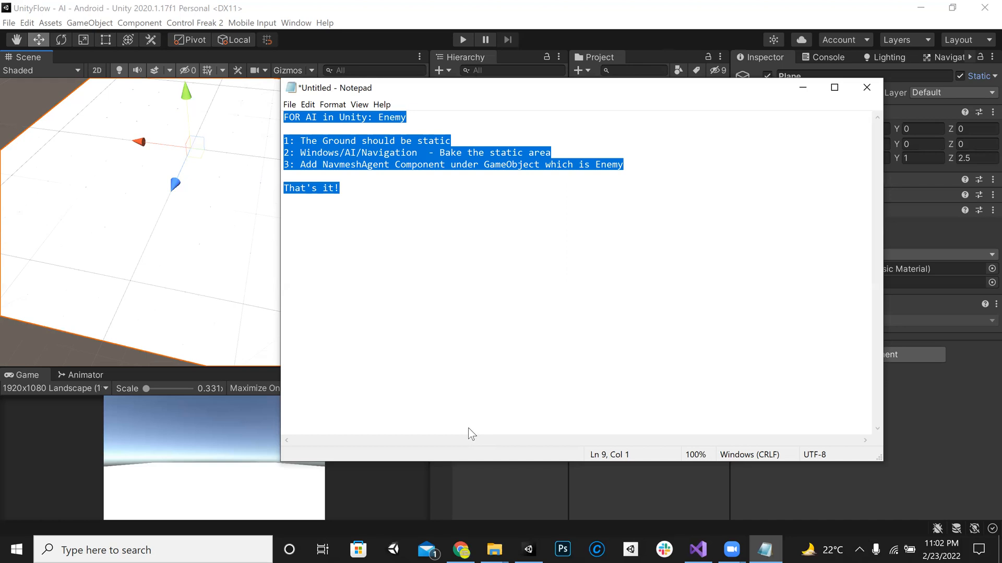
key("ctrl+c")
key("alt+Tab")
key("ctrl+v")
key("Return")
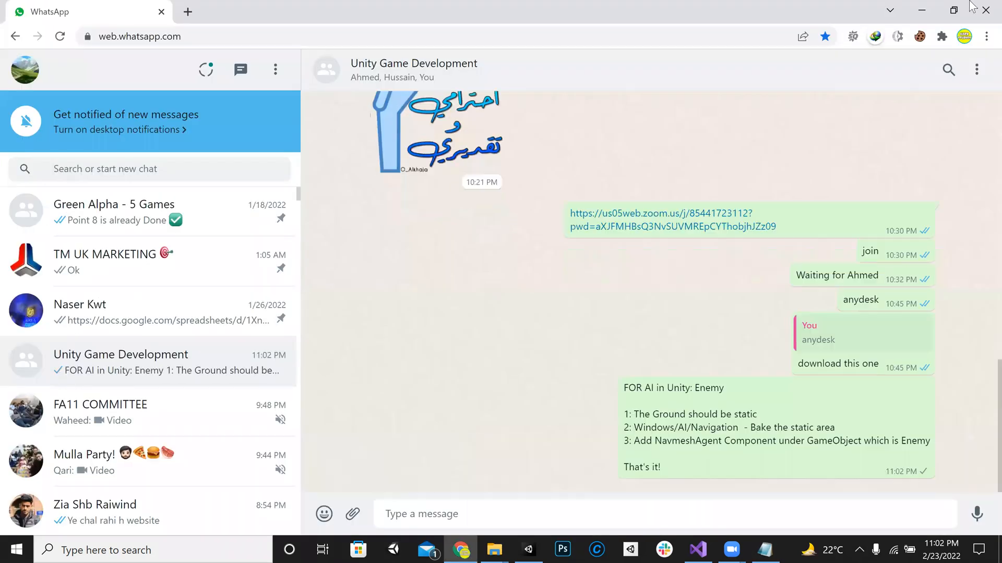
Switch back to Unity, select the Plane, and open the AI Navigation window, widening it for readability
key("alt+Tab")
left_click(437, 290)
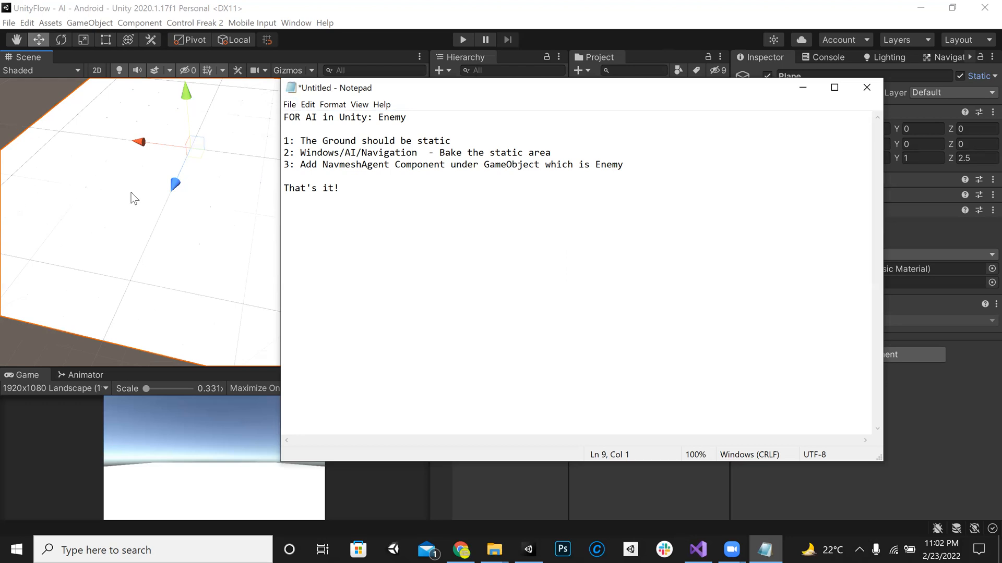
left_click(673, 490)
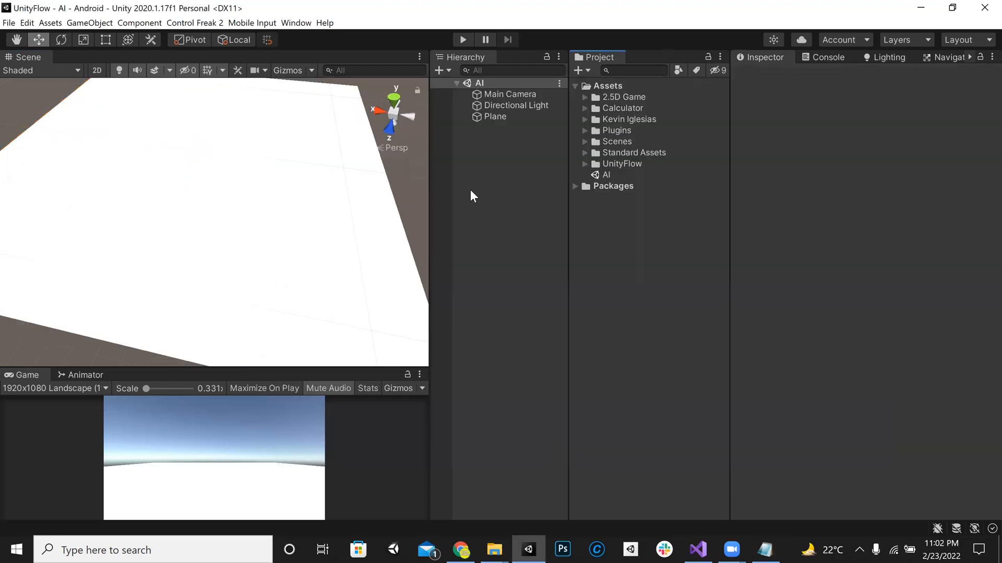
left_click(494, 121)
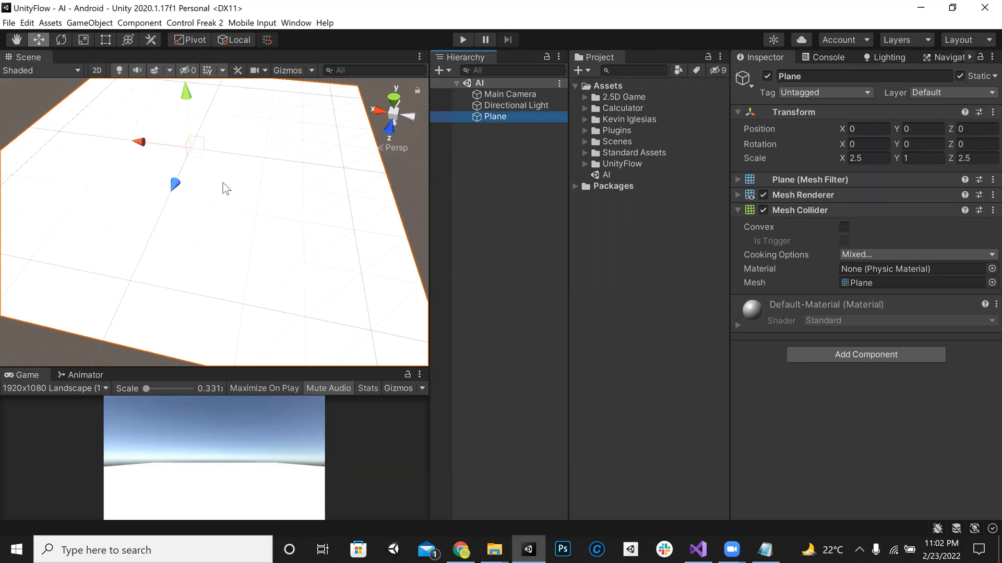
left_click(305, 23)
mouse_move(343, 263)
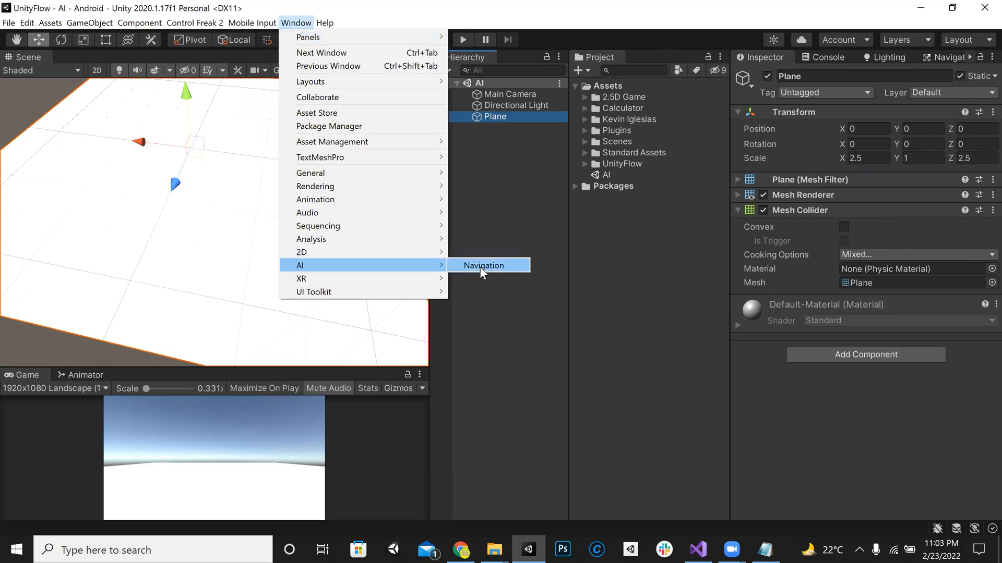
left_click(494, 267)
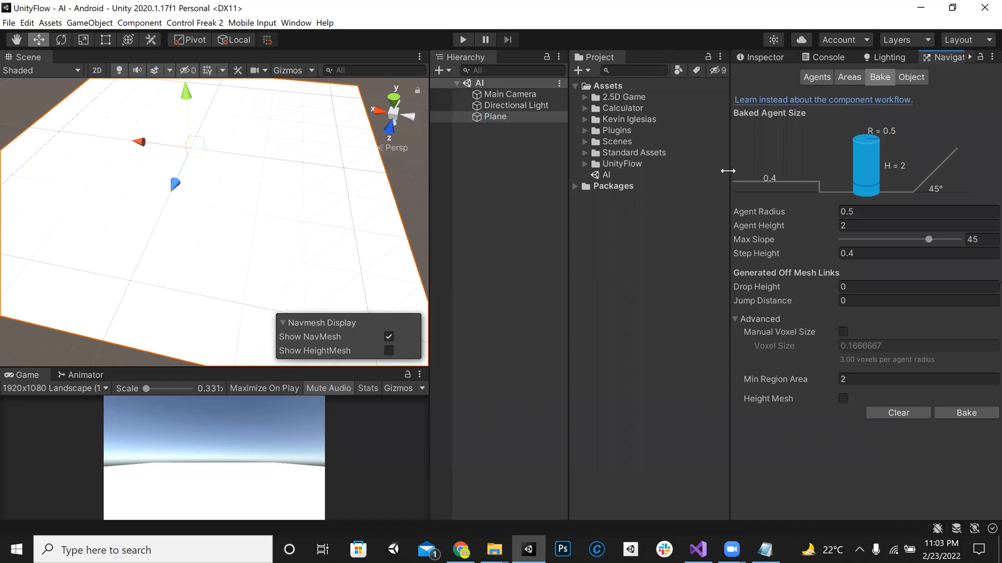
left_click_drag(729, 166, 582, 164)
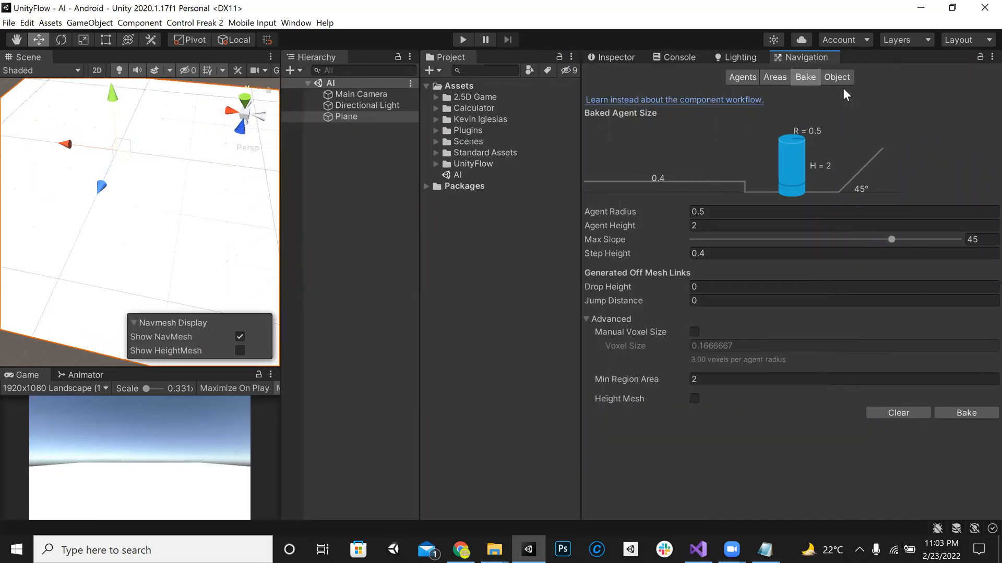
Look through the Agents, Areas, Bake and Object settings of the Navigation window, ending on the Bake settings
left_click(755, 78)
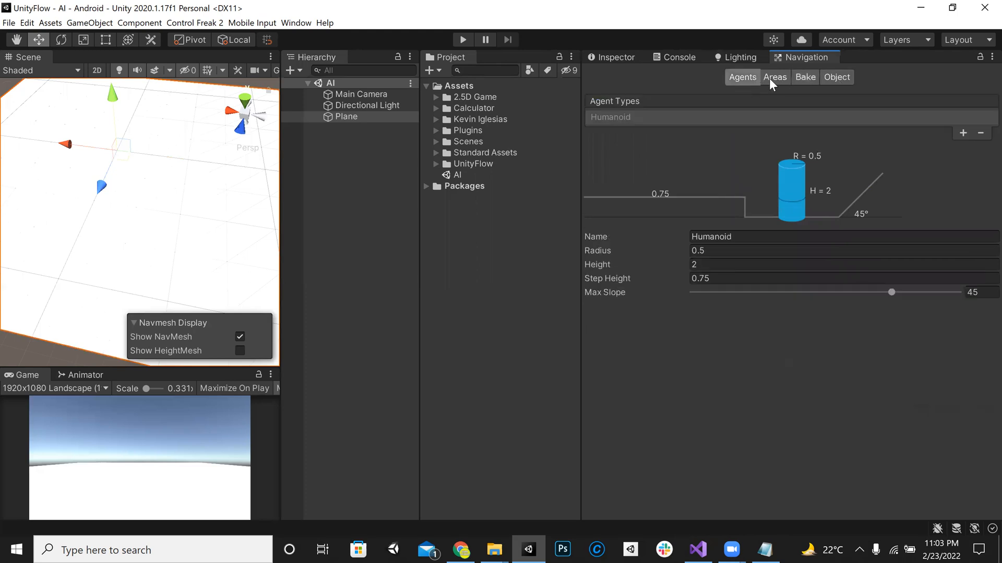
left_click(772, 78)
left_click(808, 78)
left_click(838, 78)
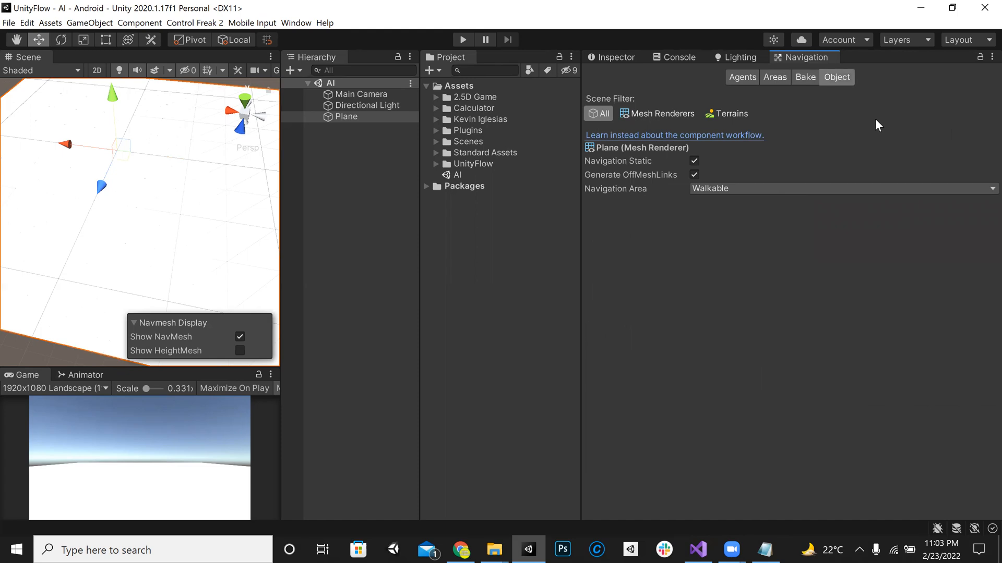
left_click(806, 77)
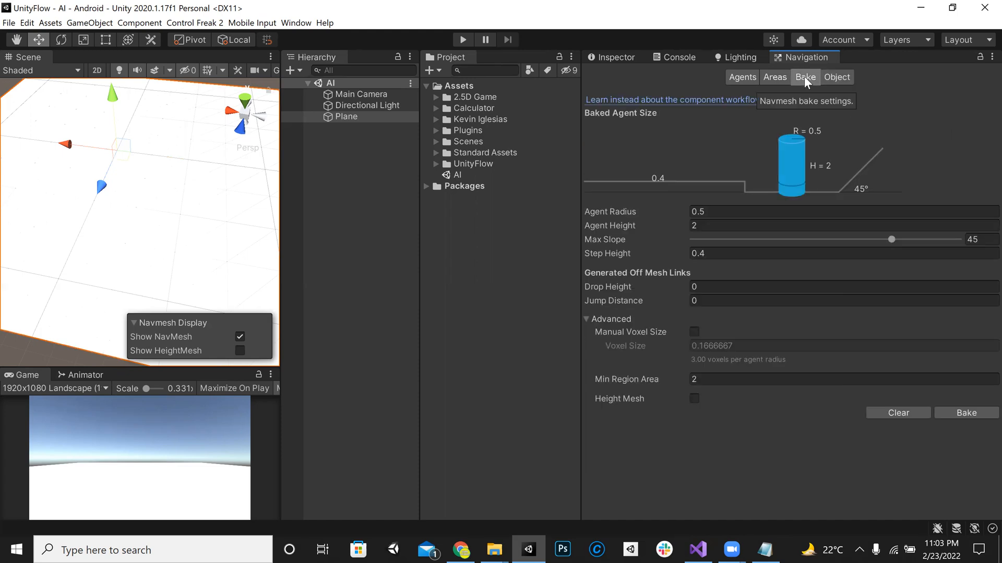
Try an Agent Radius of 1 and a lower Agent Height, setting the radius back to 0.5 and undoing the height change
left_click(710, 212)
left_click(719, 211)
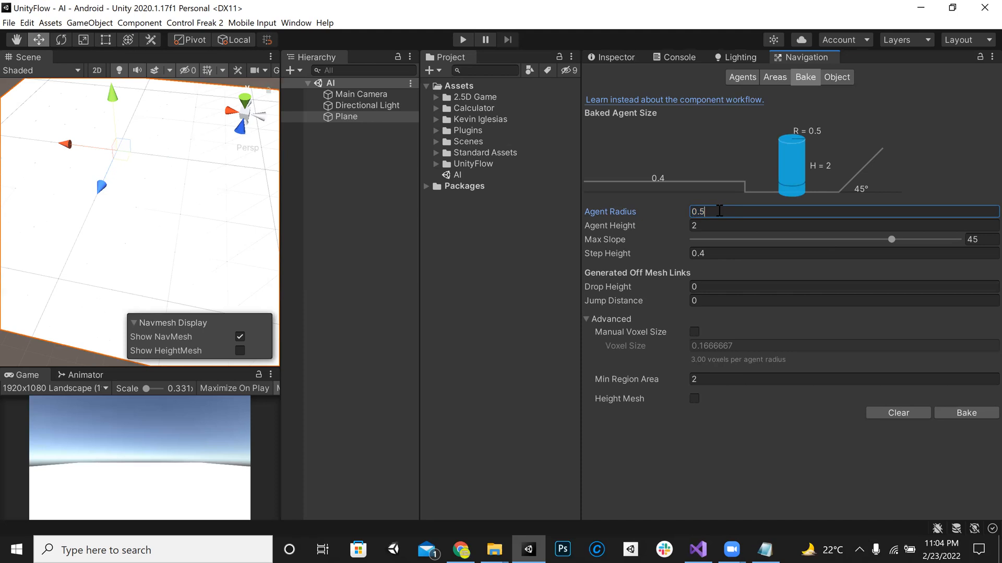
key("ctrl+a")
type("1")
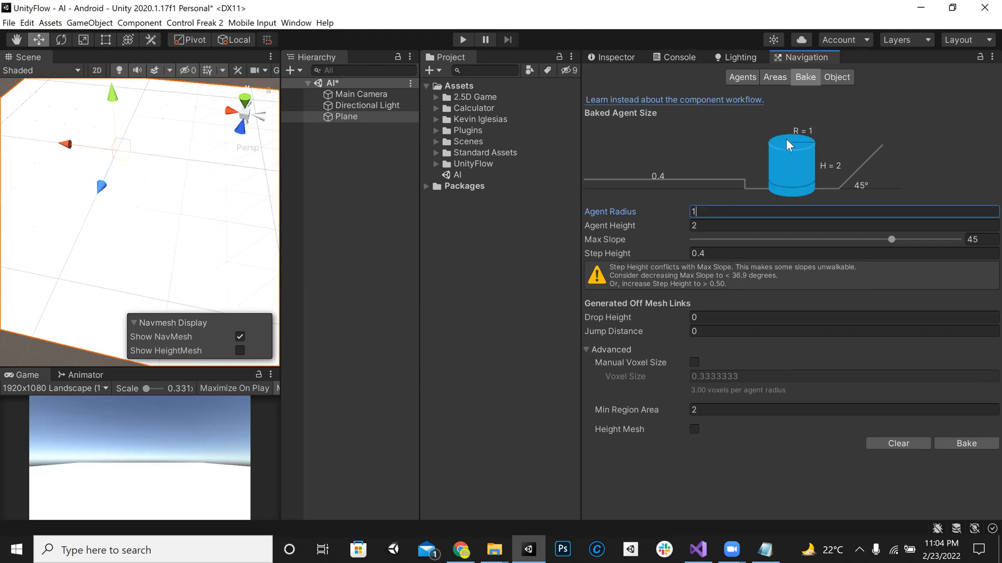
left_click_drag(690, 209, 729, 196)
left_click(718, 211)
type("0.5")
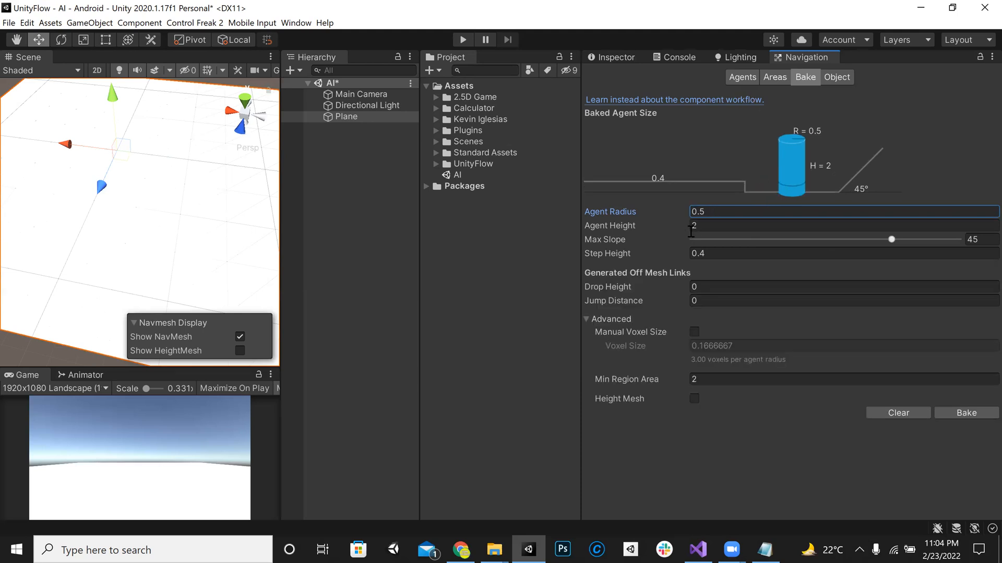
left_click_drag(684, 227, 645, 219)
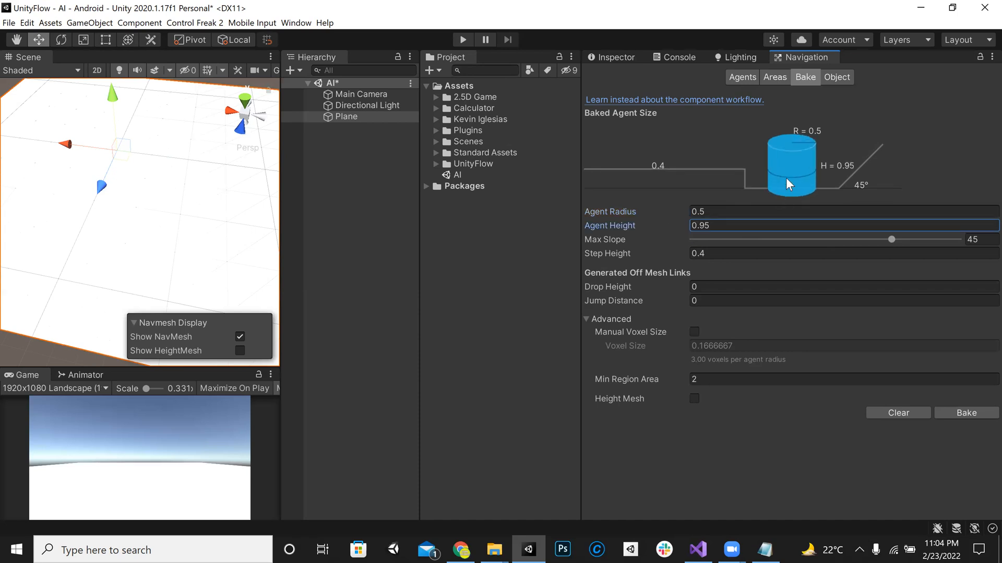
key("ctrl+z")
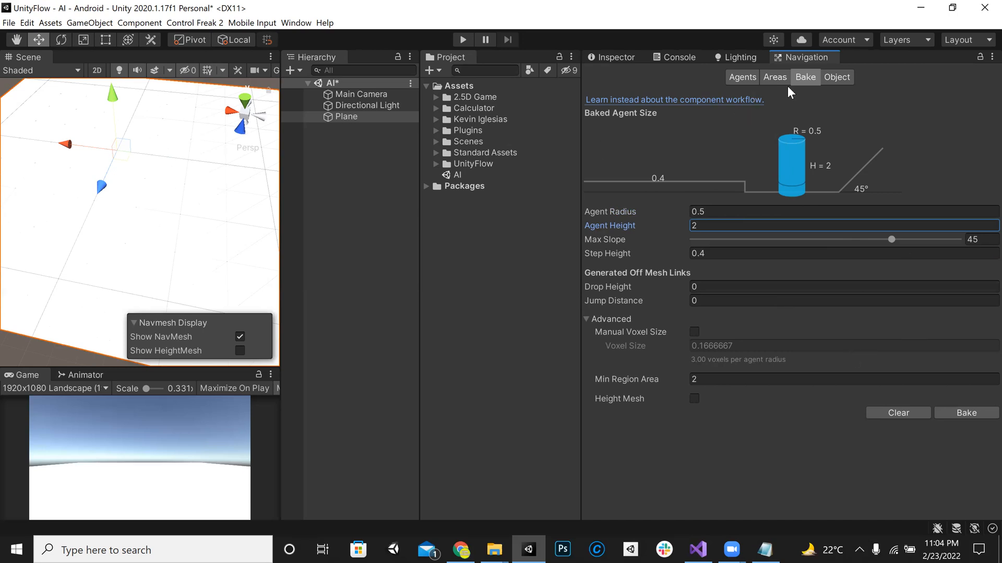
Bake the navigation mesh and inspect the generated NavMesh asset in the AI folder
left_click(954, 414)
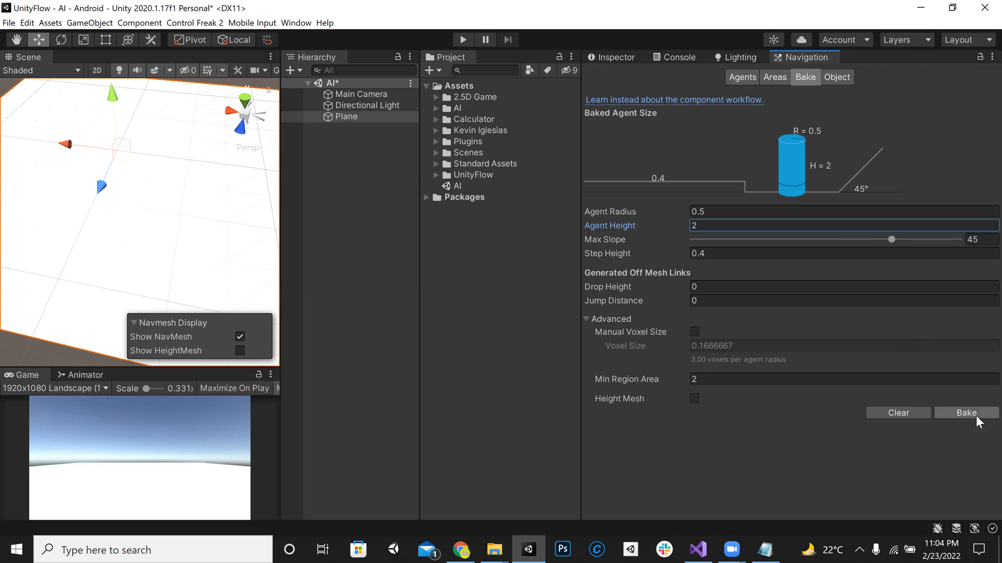
left_click(433, 108)
left_click(464, 118)
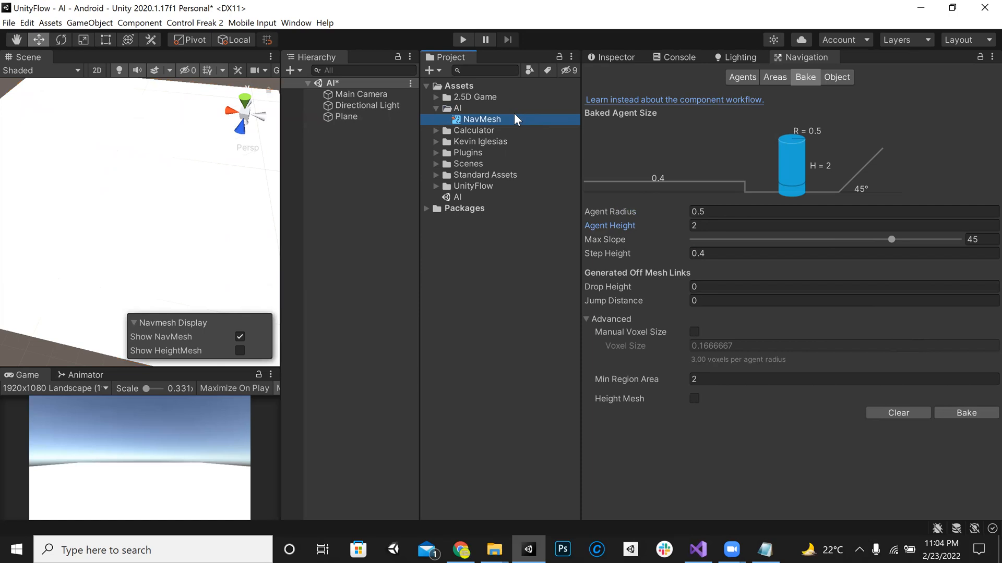
left_click(621, 53)
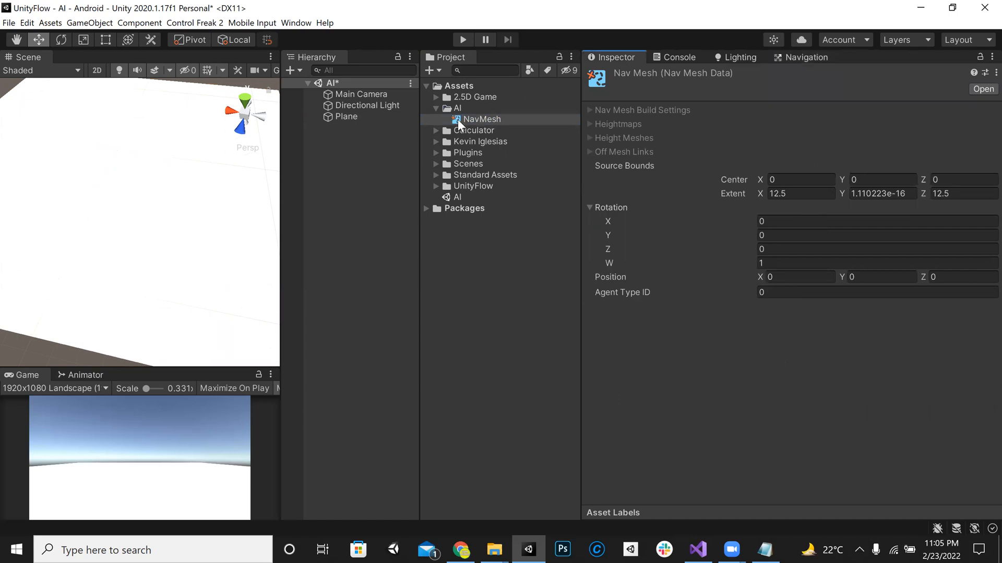
Consult the Notepad steps, return to Unity, and delete the AI folder containing the baked NavMesh
key("alt+Tab")
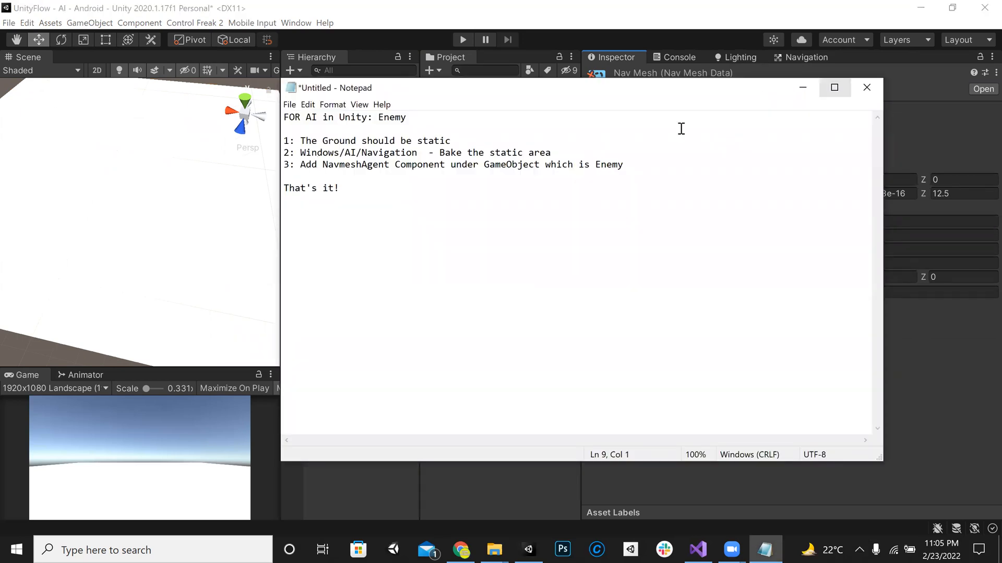
left_click(802, 88)
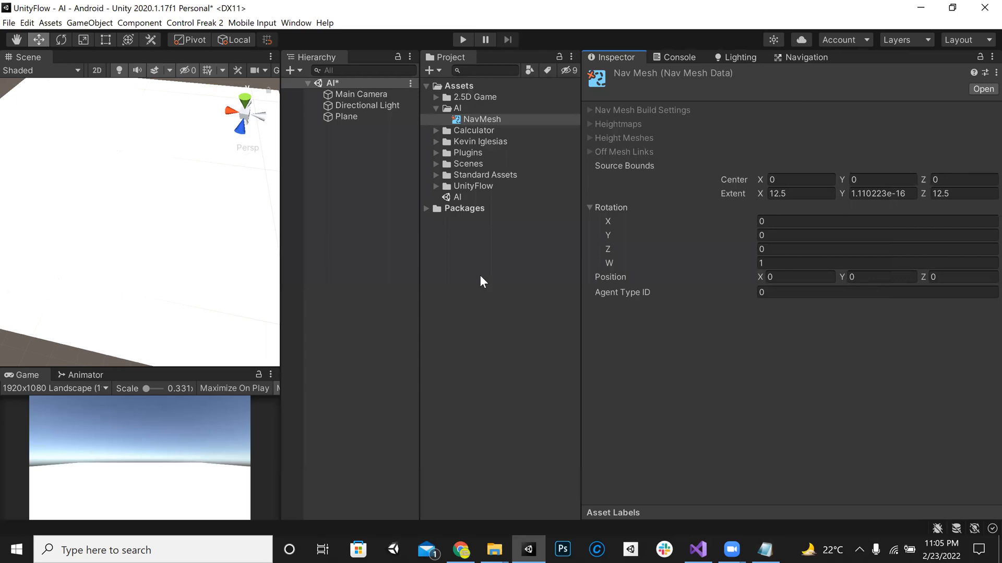
left_click(464, 109)
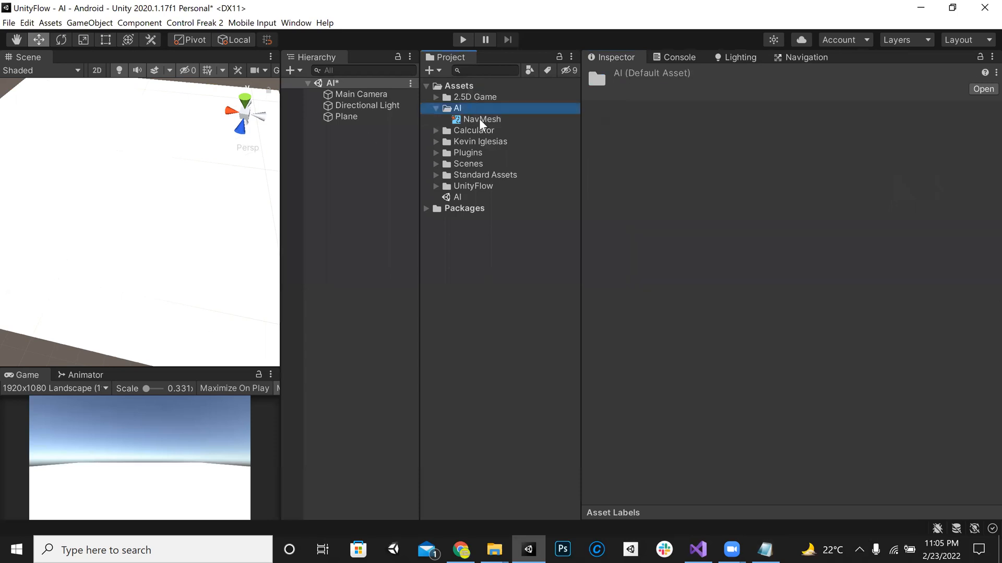
key("Delete")
left_click(552, 291)
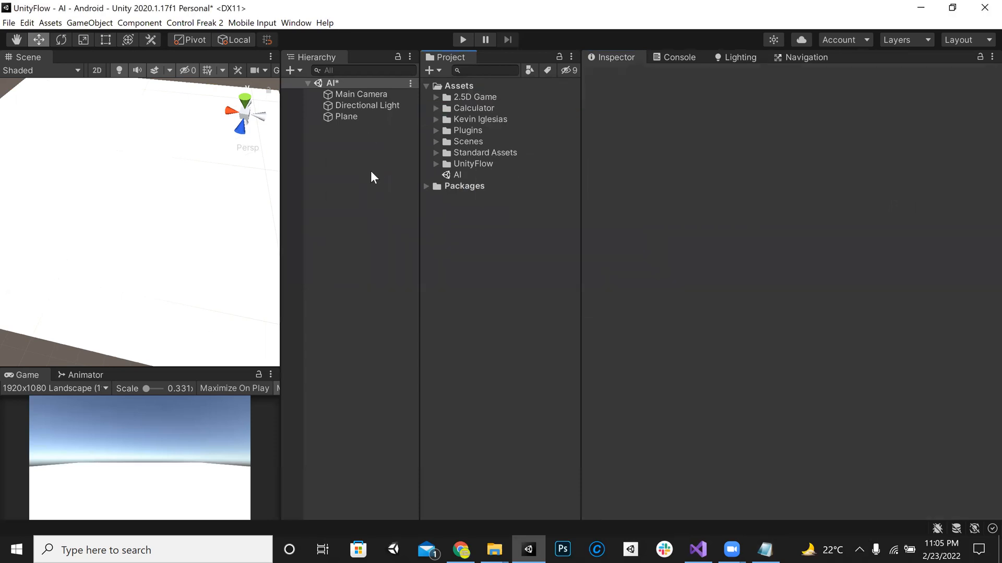
Bake the navigation mesh again for the static Plane and select the generated NavMesh asset in the AI folder
left_click(358, 117)
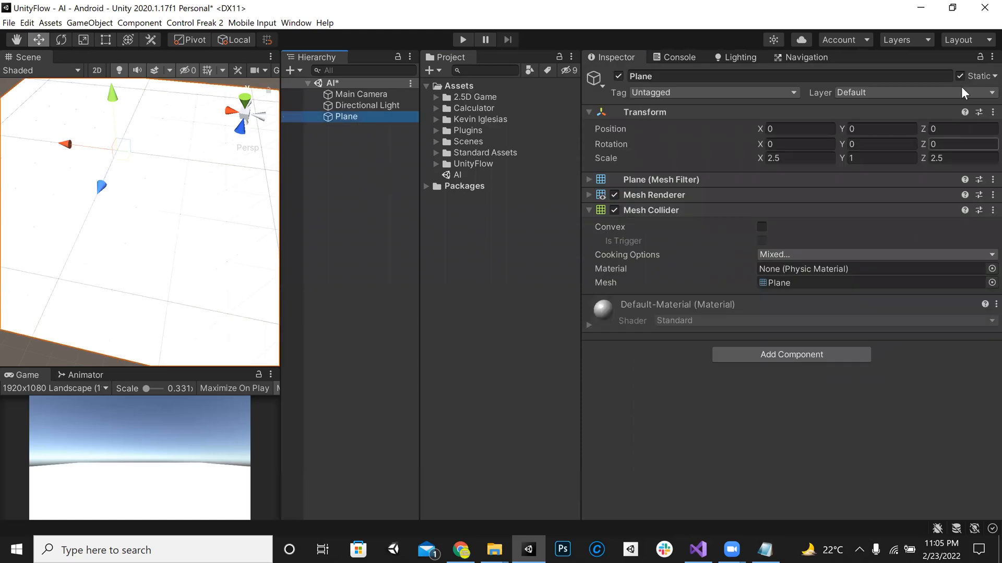
left_click_drag(199, 186, 216, 192, "alt")
right_click_drag(217, 192, 219, 192)
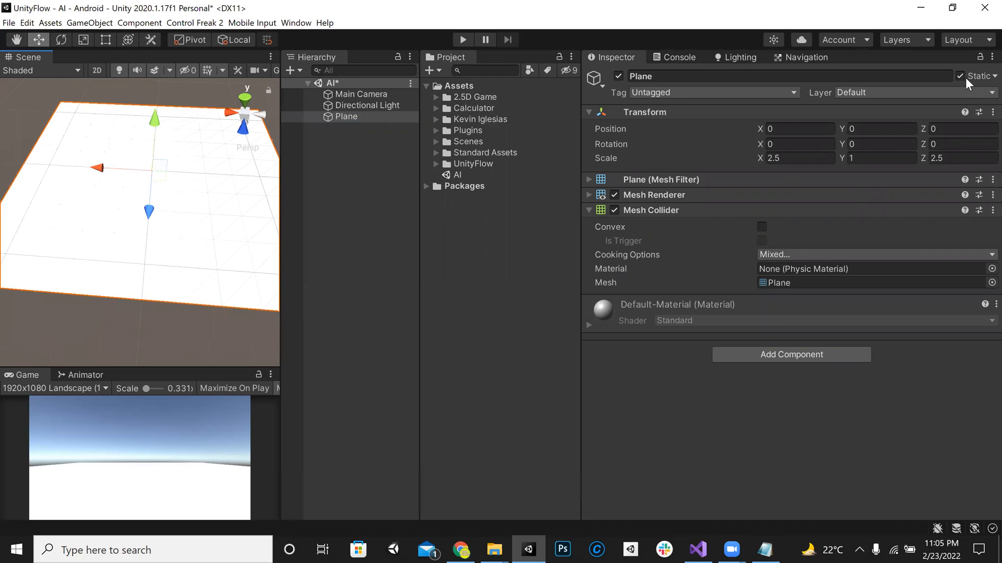
left_click(296, 23)
mouse_move(444, 265)
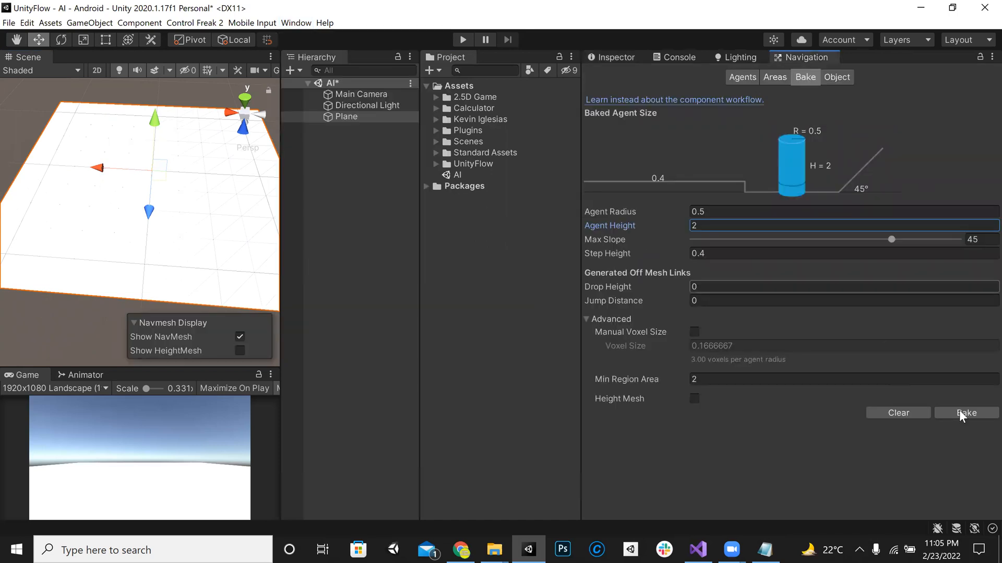
left_click(979, 416)
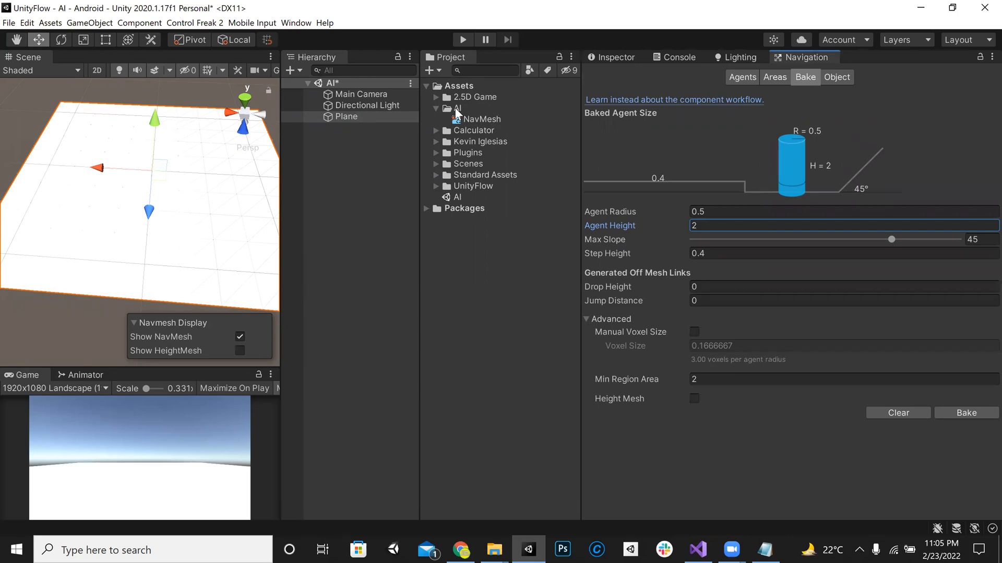
left_click(457, 110)
left_click(460, 119)
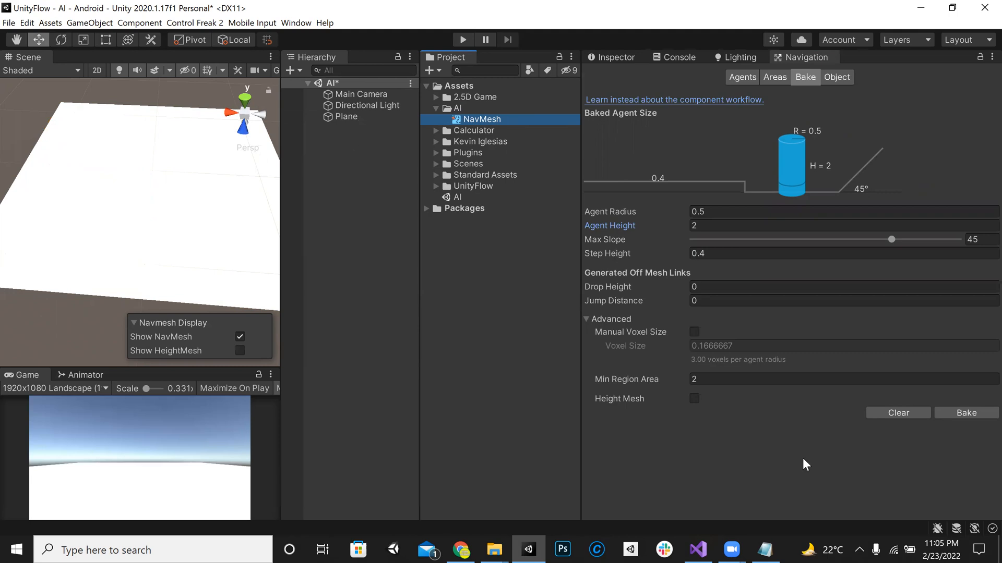
Review step 3 about the NavmeshAgent component in the Notepad checklist, minimize Notepad and go back to Unity
key("alt+Tab")
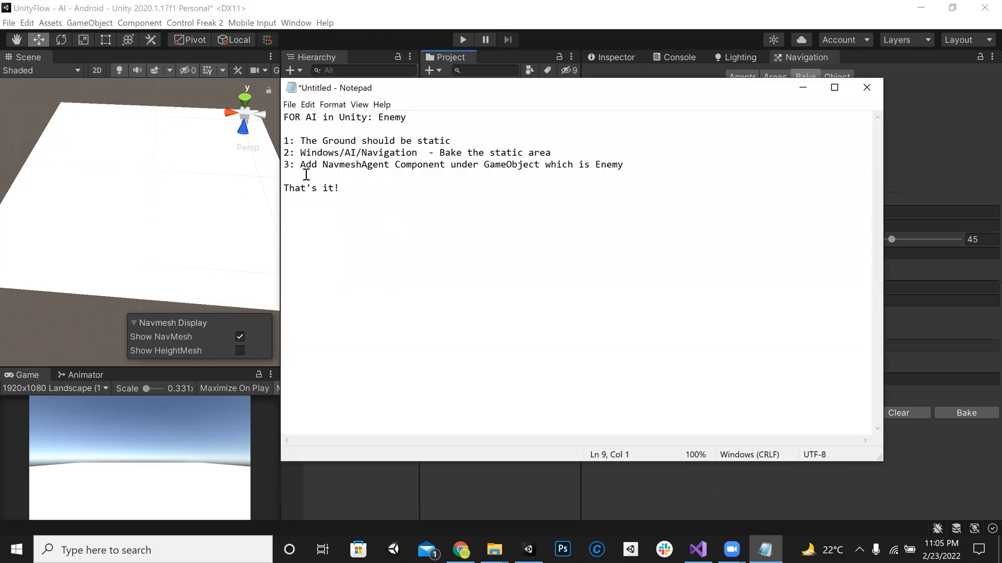
left_click_drag(305, 164, 506, 165)
left_click_drag(571, 164, 623, 163)
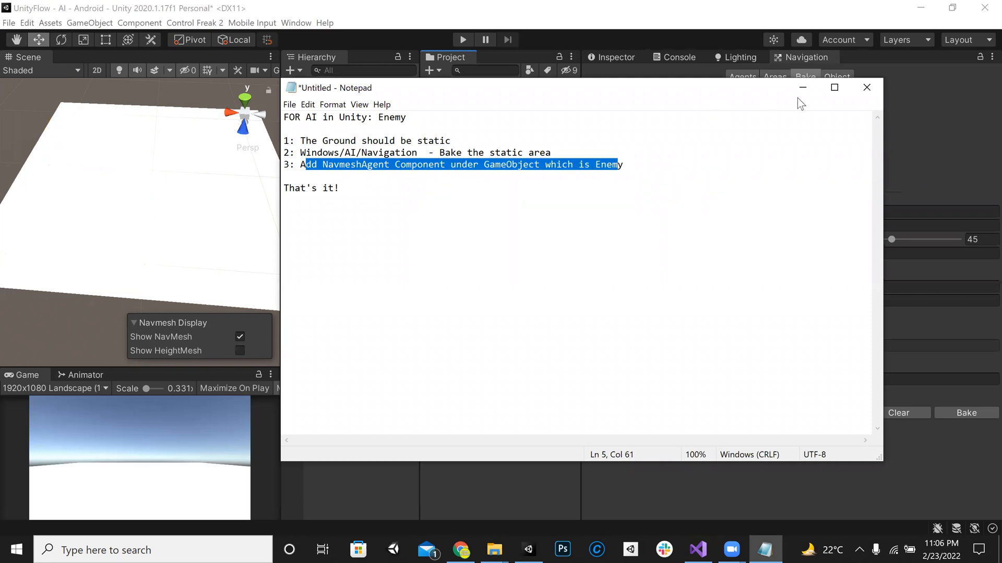
left_click(802, 87)
left_click(920, 8)
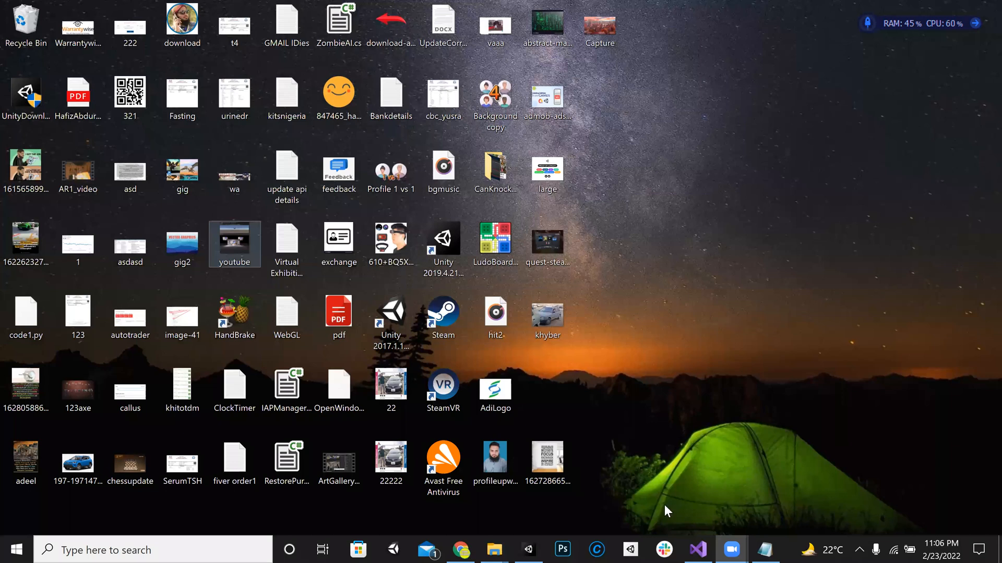
left_click(1001, 559)
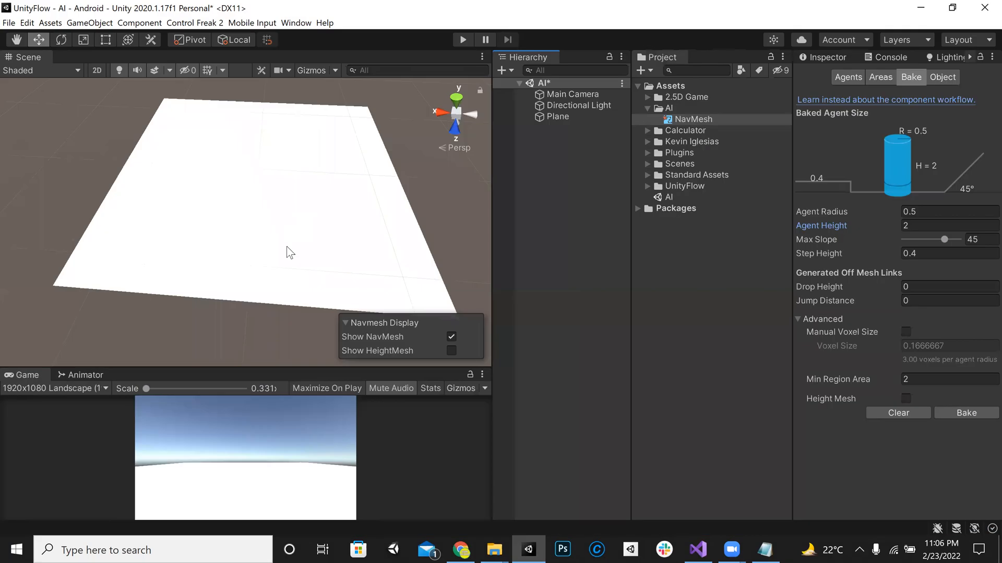
Add a 3D cube to the AI scene above the ground plane area
right_click_drag(298, 216, 300, 227)
key("w")
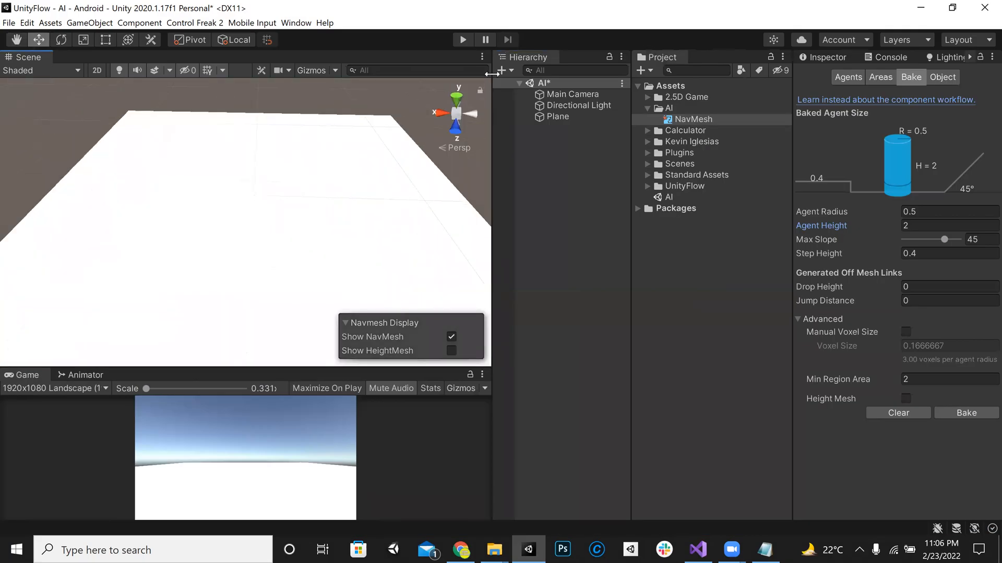
left_click(503, 74)
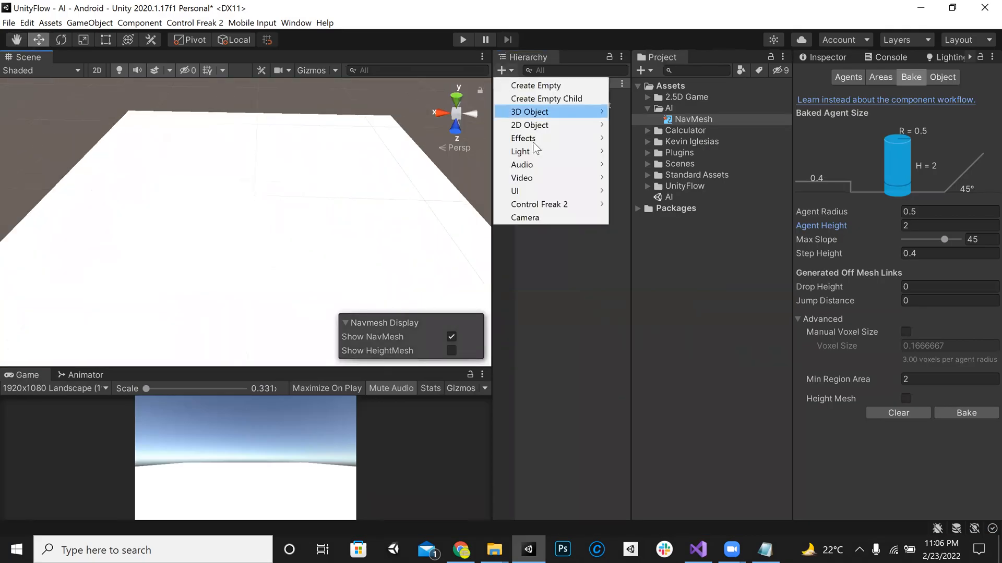
mouse_move(565, 115)
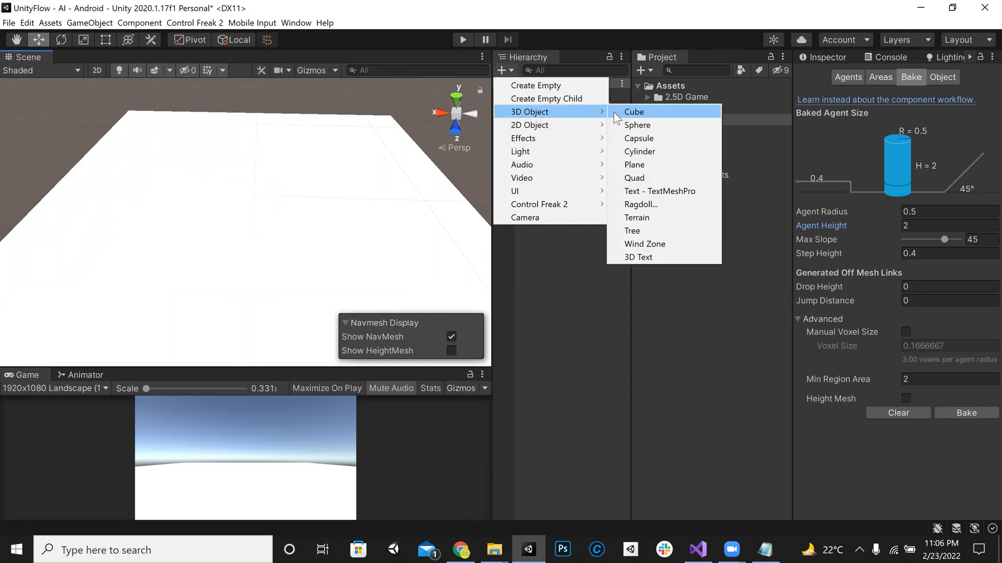
left_click(626, 113)
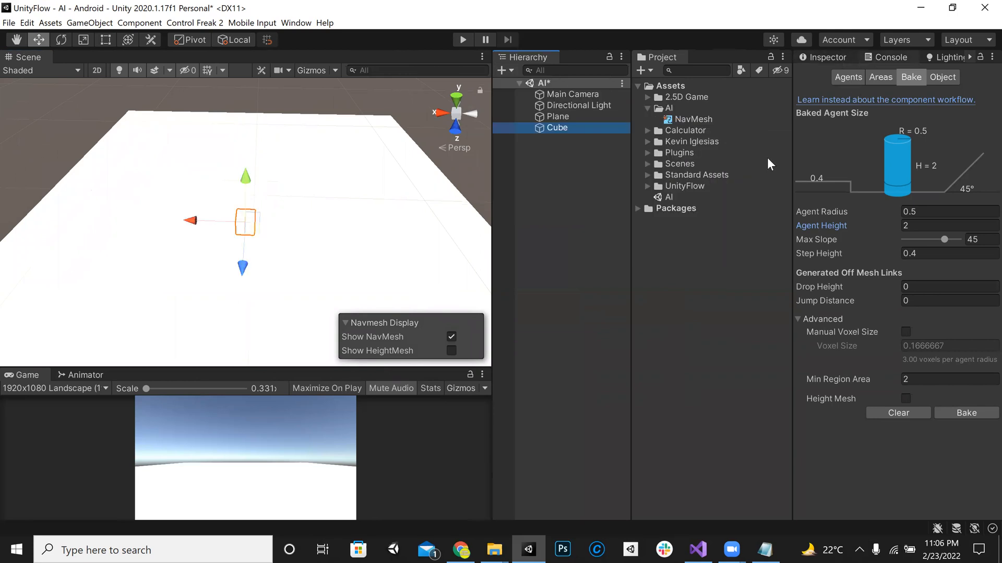
Widen the Inspector, rename the new cube as Enemy, and collapse the AI folder in the project assets
left_click_drag(787, 151, 608, 152)
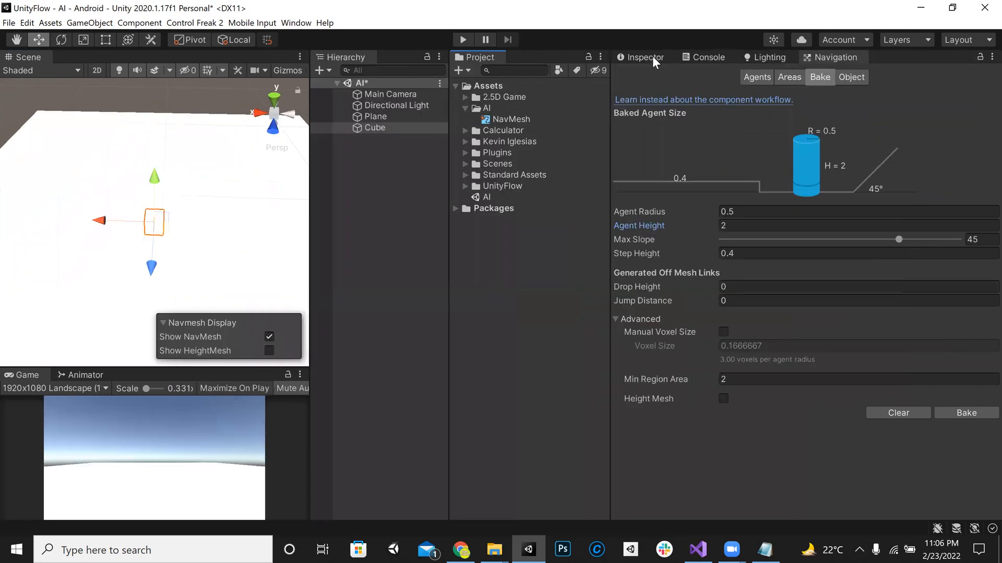
left_click(651, 57)
left_click(689, 77)
key("ctrl+a")
type("Enemy")
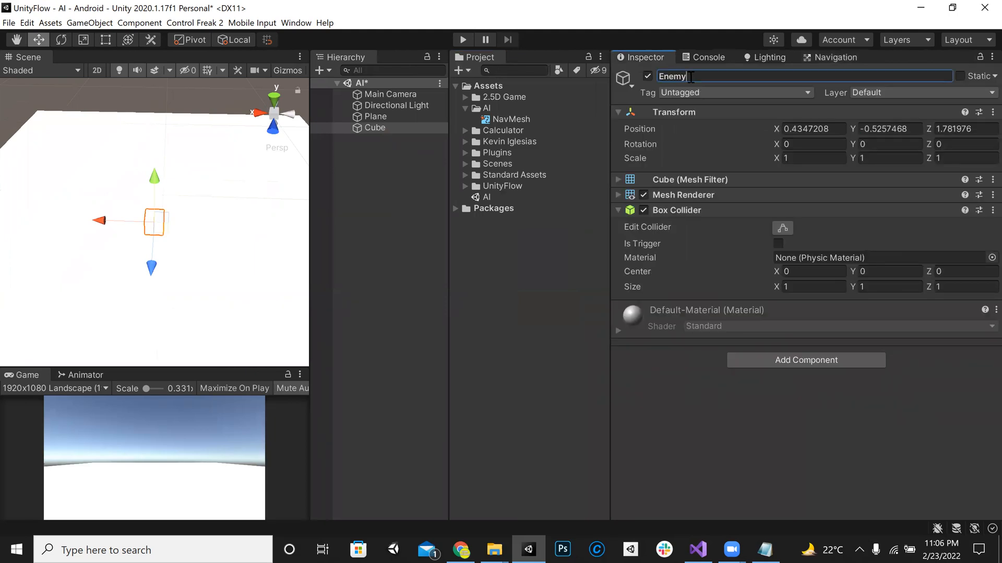
key("Return")
left_click(463, 106)
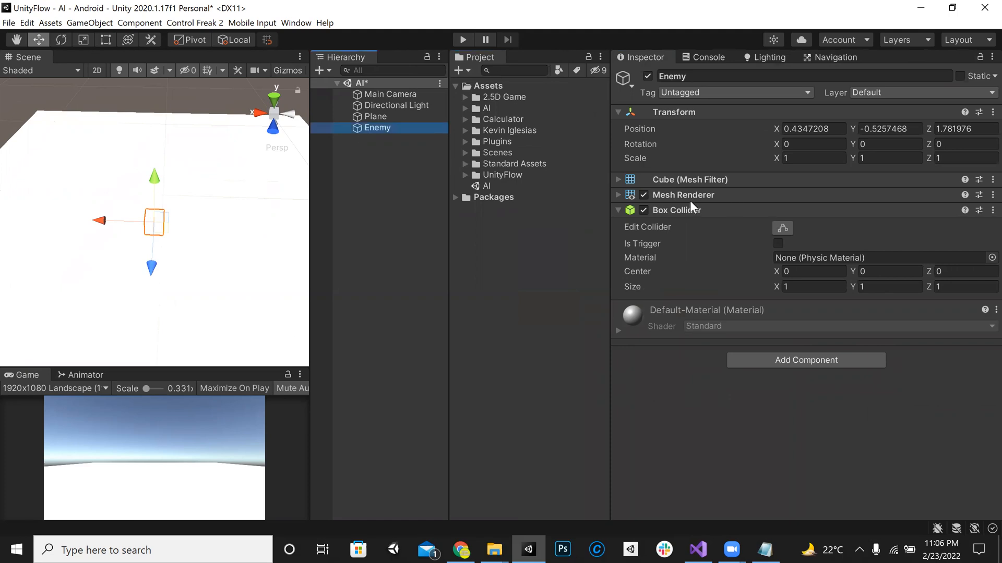
Assign the Red material to the Enemy cube's Mesh Renderer
left_click(753, 197)
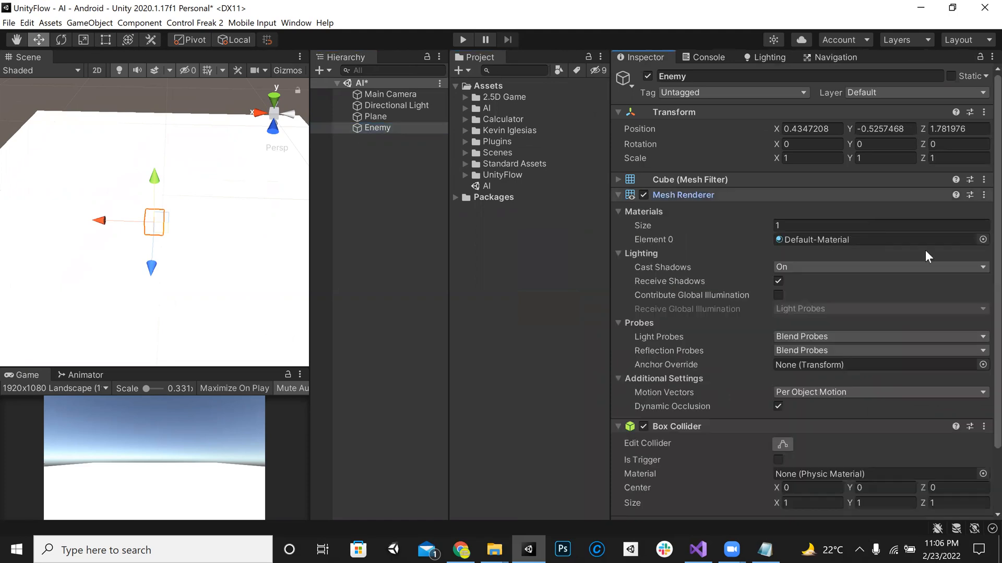
left_click(983, 239)
type("red")
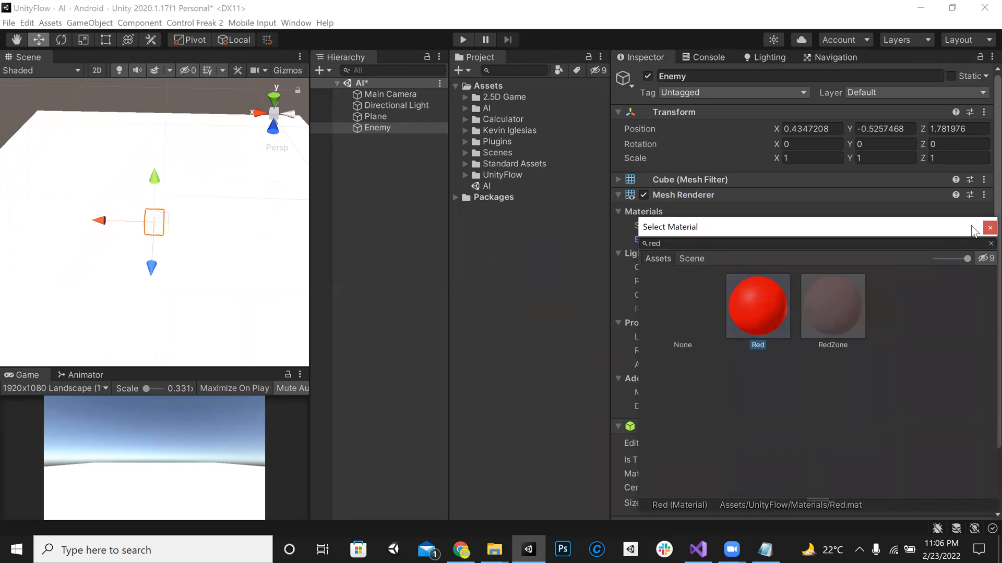
left_click(986, 228)
Raise the Enemy cube to a Y position of about 0.587 so that it sits above the plane
double_click(410, 131)
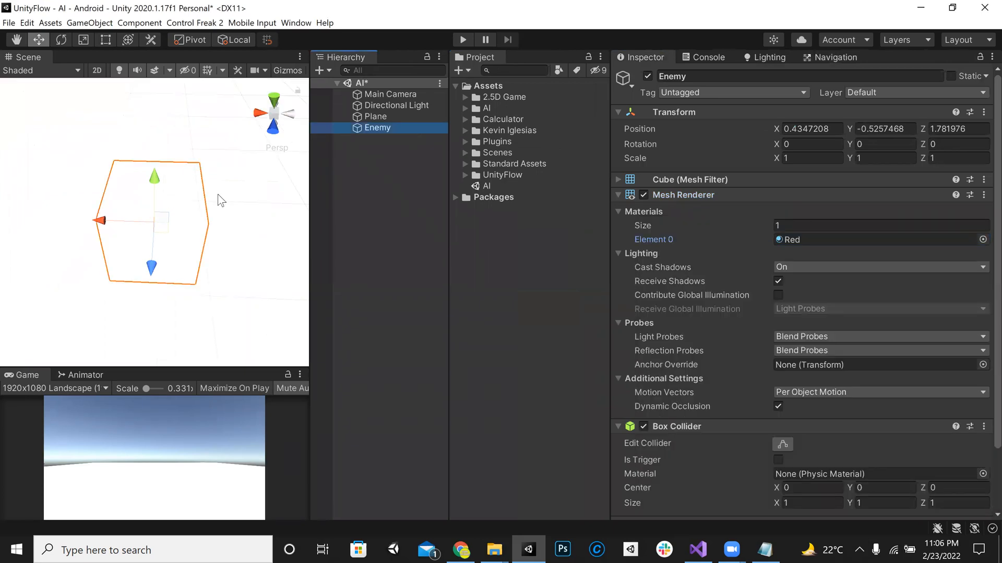
left_click_drag(167, 169, 174, 146)
right_click_drag(174, 146, 188, 254)
key("s")
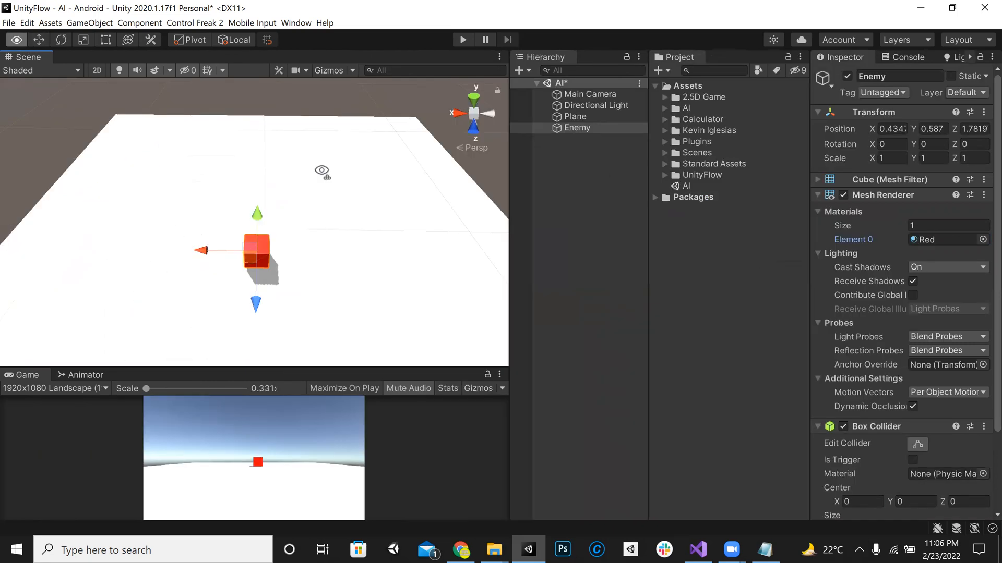
right_click_drag(322, 172, 822, 195)
Collapse the Enemy's Mesh Renderer and Box Collider settings and save the scene
left_click(817, 195)
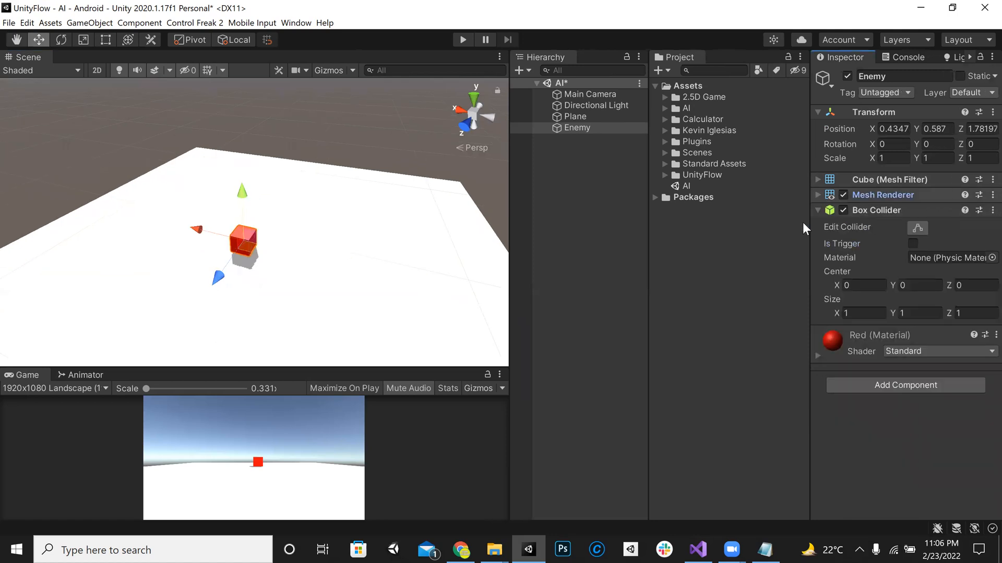
left_click(817, 209)
left_click_drag(299, 226, 342, 217, "alt")
key("ctrl+s")
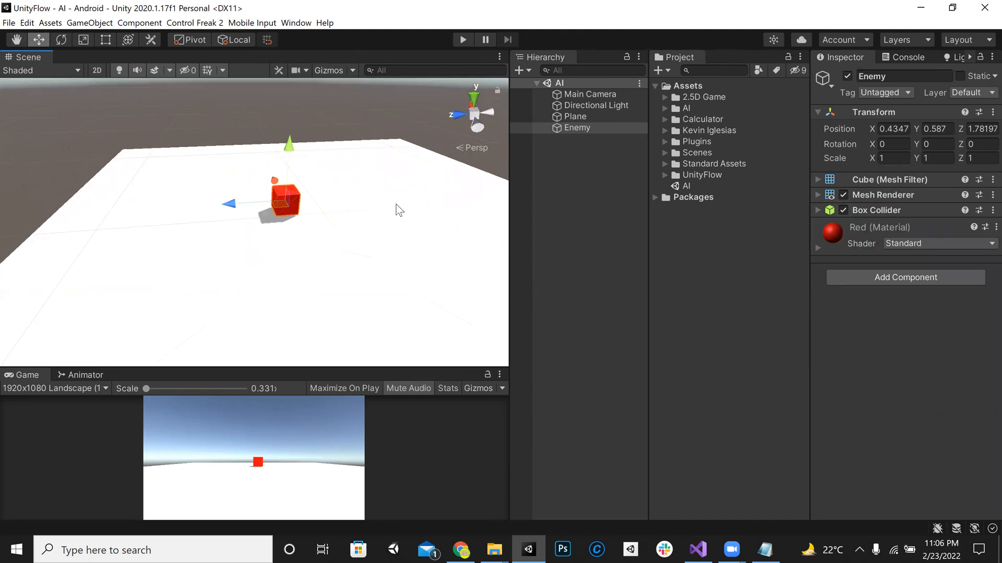
Turn the Enemy's Mesh Renderer off and back on, and view the cube up close in the scene
left_click(843, 195)
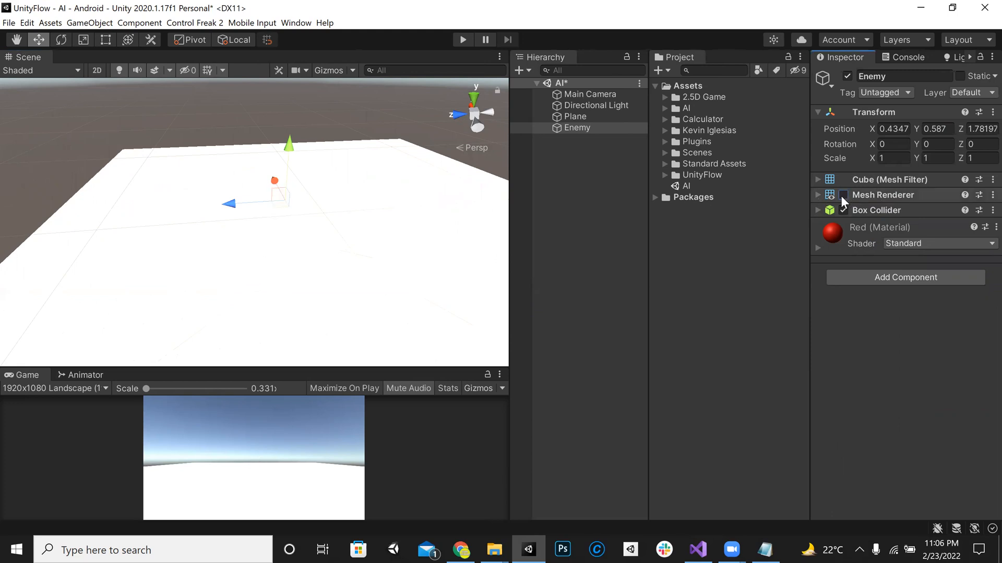
left_click(843, 195)
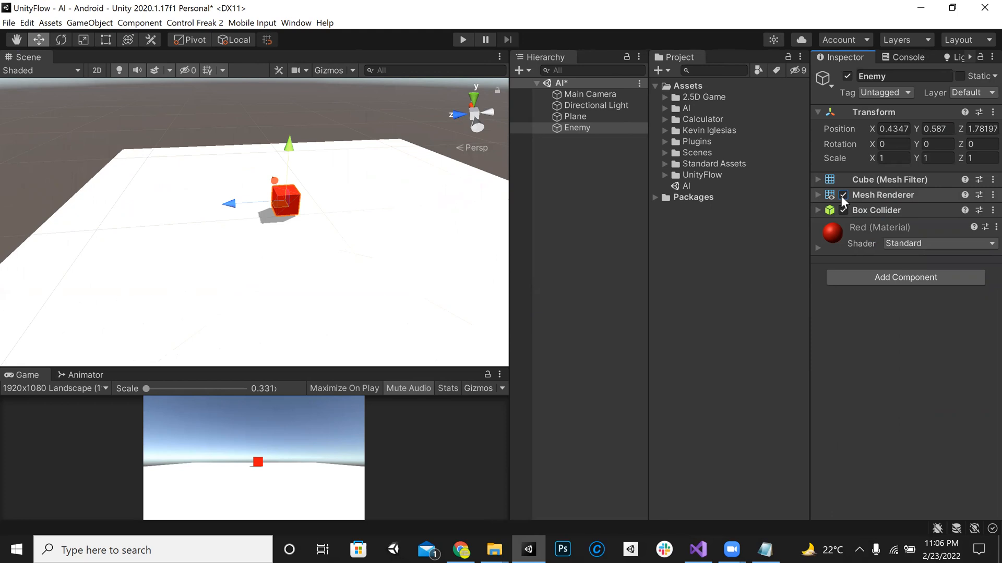
mouse_move(355, 221)
right_mouse_down()
mouse_move(336, 217)
mouse_move(345, 211)
right_mouse_up()
key("w")
Check the Add NavmeshAgent Component instruction in the Notepad checklist and minimize Notepad
key("alt+Tab")
left_click(295, 164)
left_click_drag(376, 175, 444, 164, "shift")
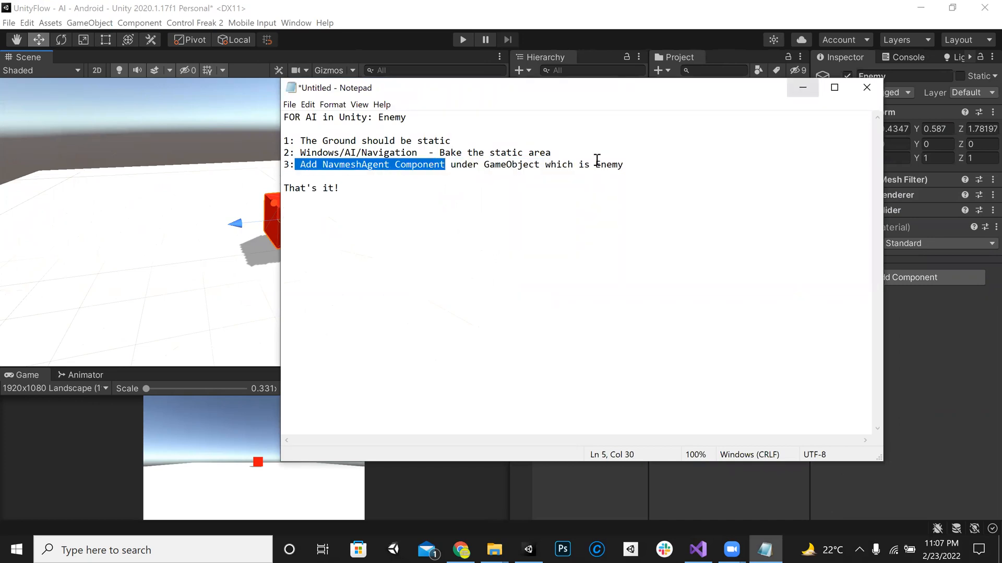
left_click(802, 87)
Add a Nav Mesh Agent component to the Enemy, widen the Inspector to show its settings, and save the scene
left_click(884, 277)
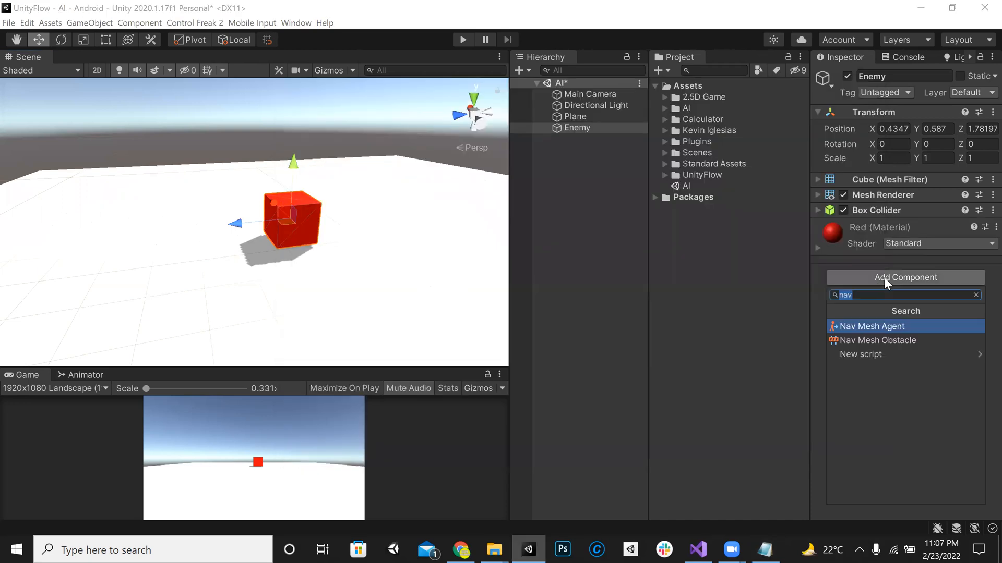
type("nav")
key("Return")
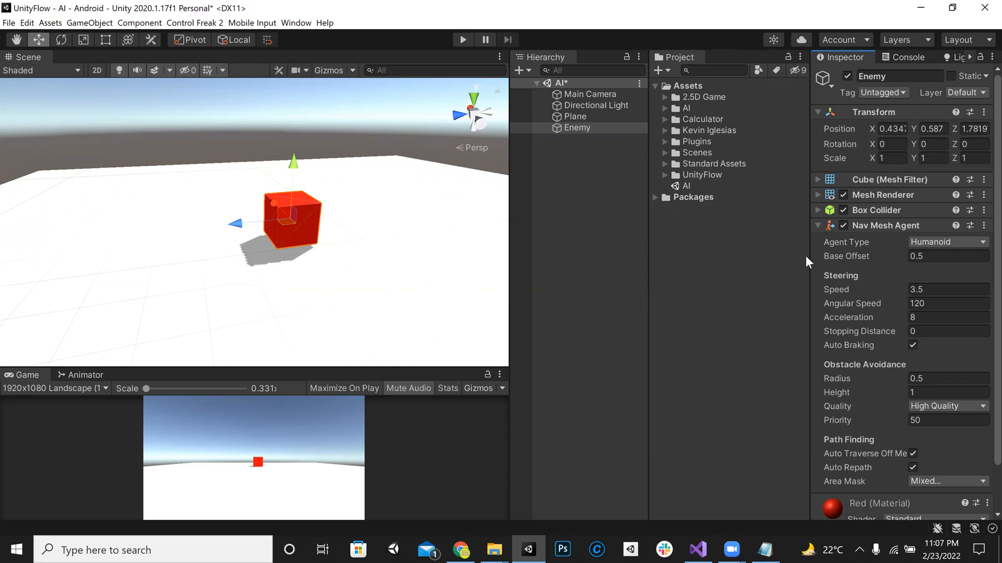
left_click(705, 255)
left_click_drag(705, 255, 699, 254)
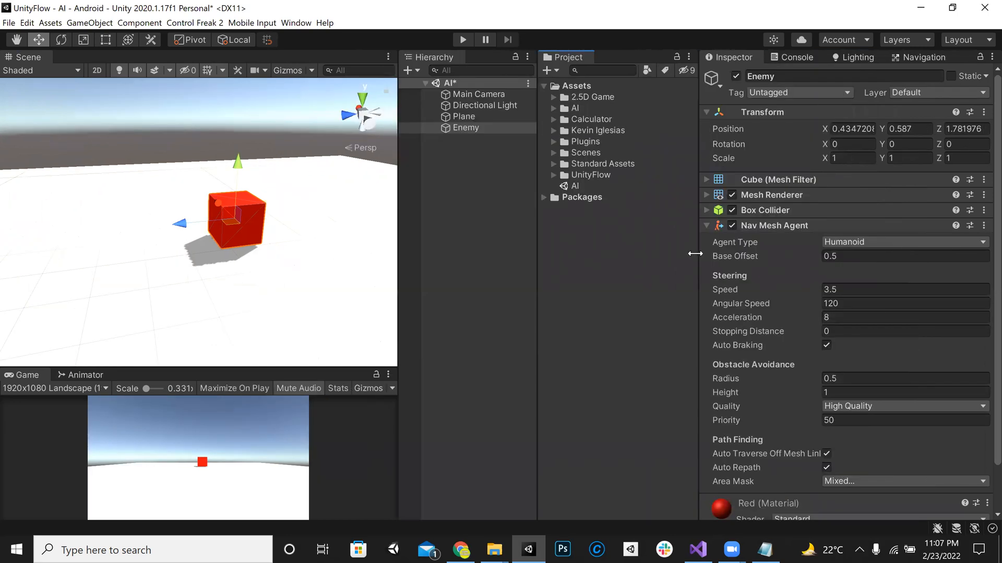
key("ctrl+s")
Collapse the Enemy's Nav Mesh Agent settings and run the scene
left_click_drag(313, 300, 336, 325, "alt")
scroll(336, 325, "down", 3)
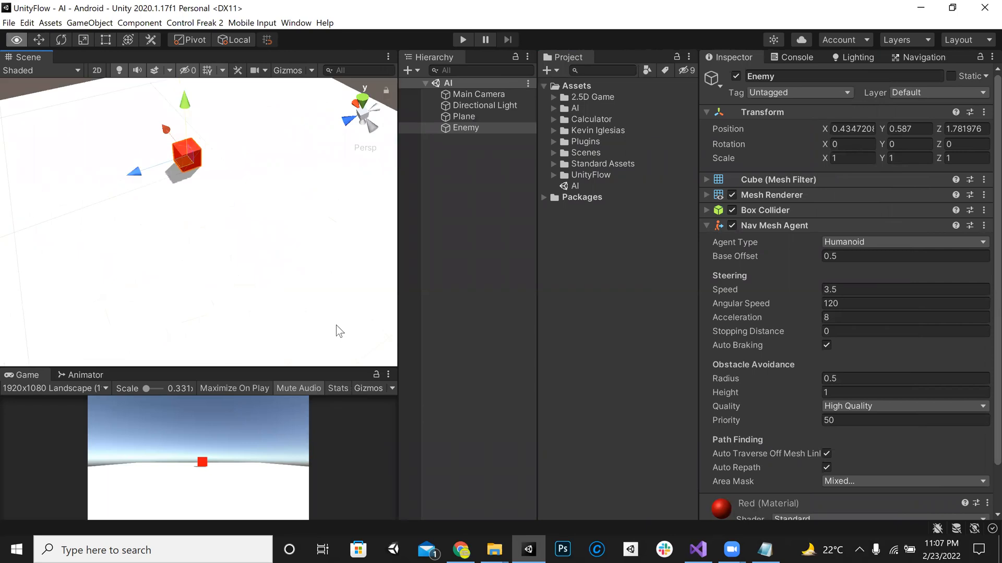
left_click(707, 226)
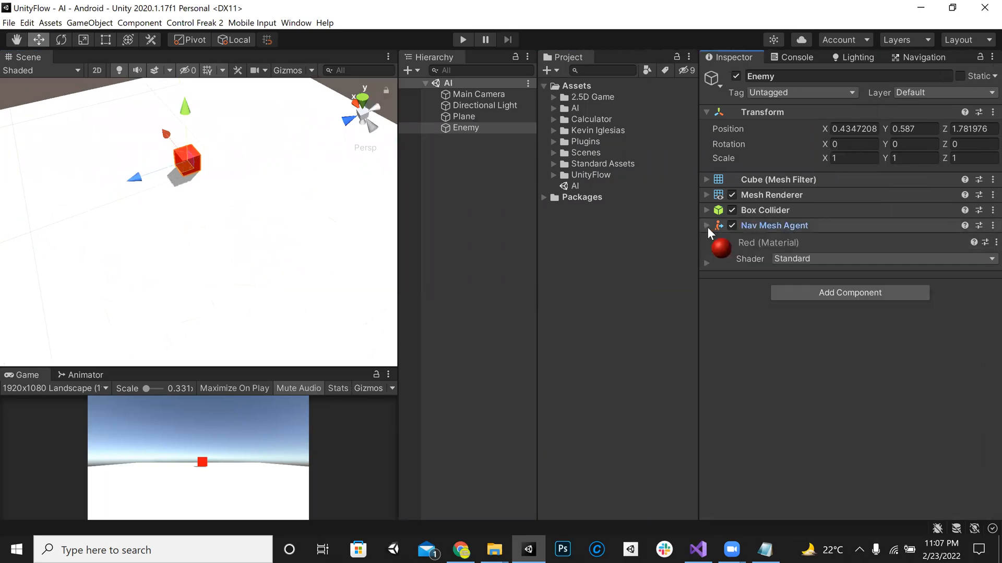
left_click(465, 42)
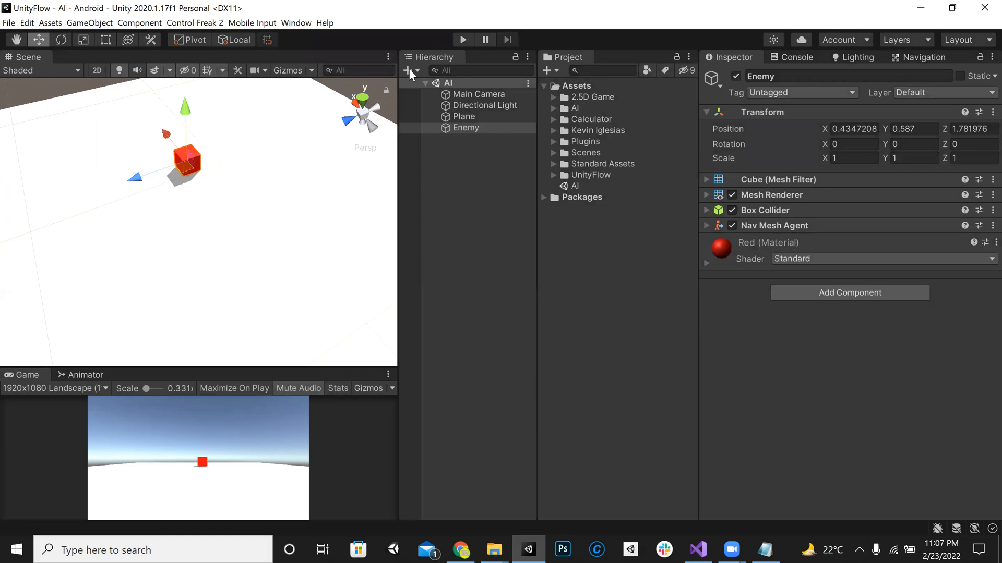
Add another 3D cube to the scene and make it a child of Enemy
left_click(408, 69)
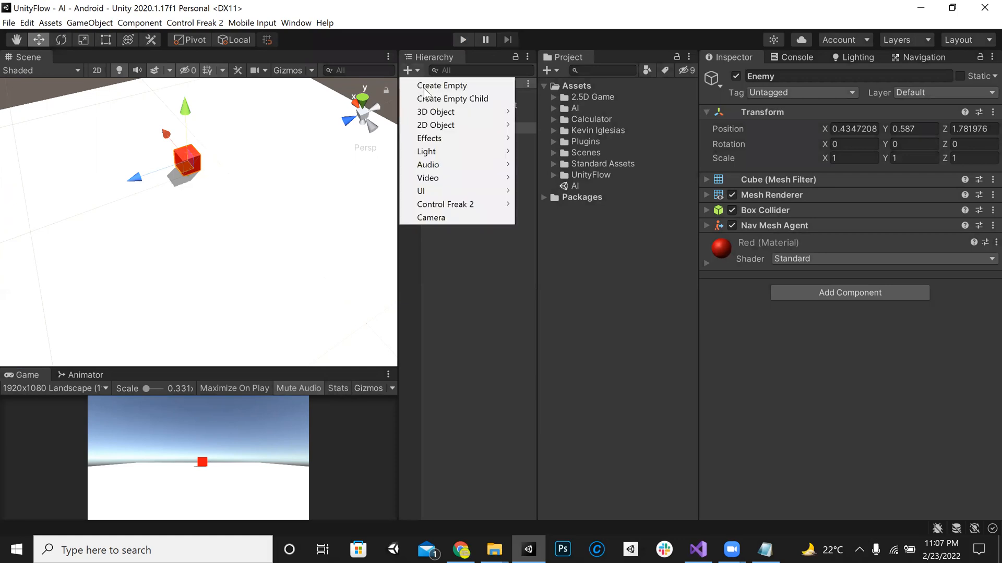
mouse_move(459, 112)
left_click(564, 113)
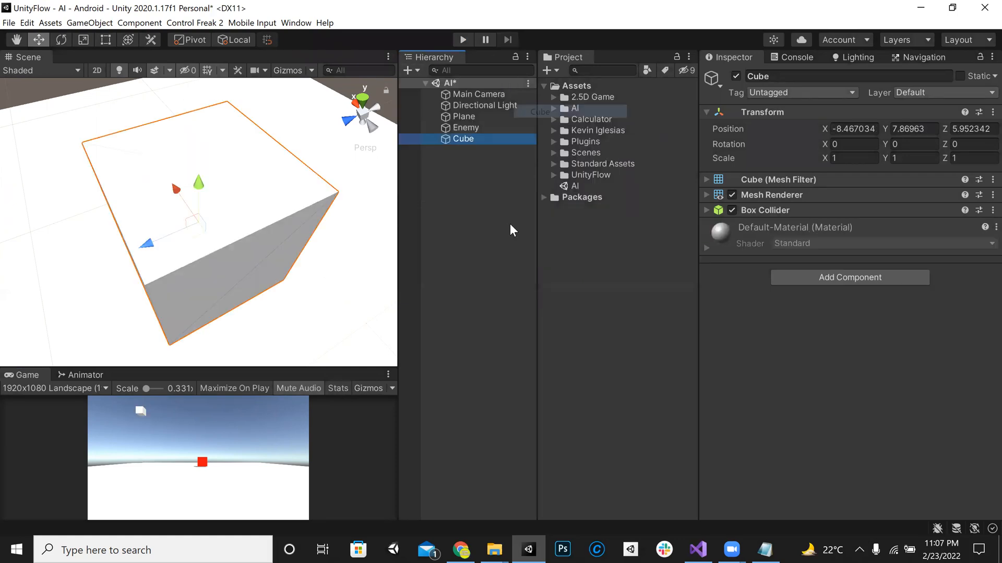
left_click_drag(482, 139, 480, 127)
Try to set the child cube's position to 0 on the X, Y and Z axes
left_click(853, 129)
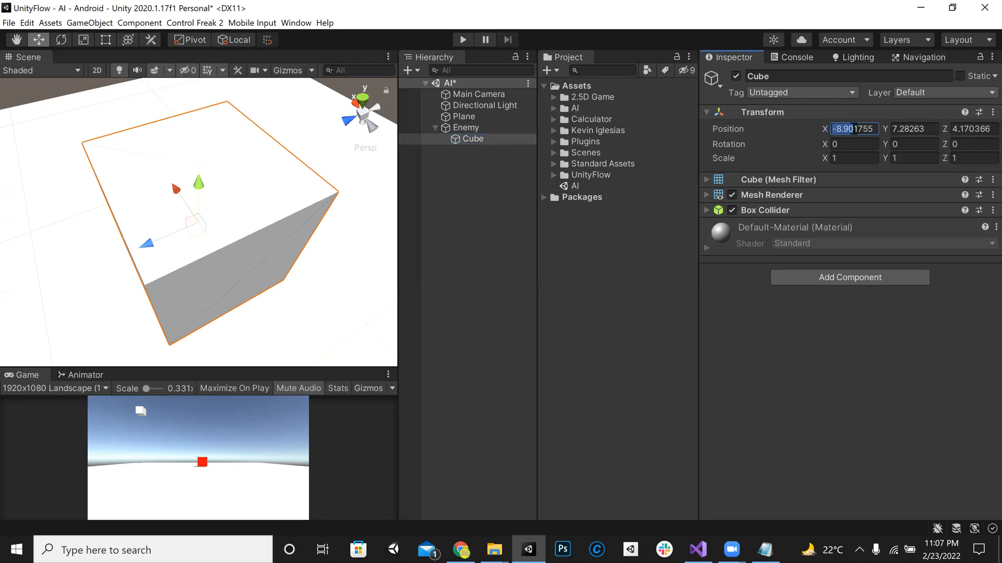
type("0")
key("Tab")
type("0")
key("Tab")
type("0")
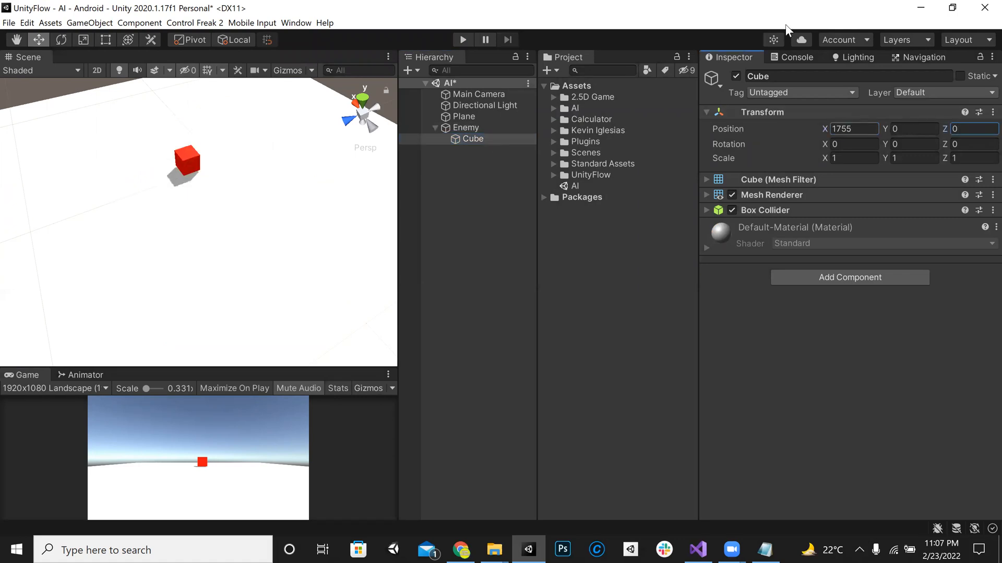
Take the cube out of Enemy, frame it, make it a child of Enemy again and set its X position to 0
left_click_drag(467, 136, 471, 124)
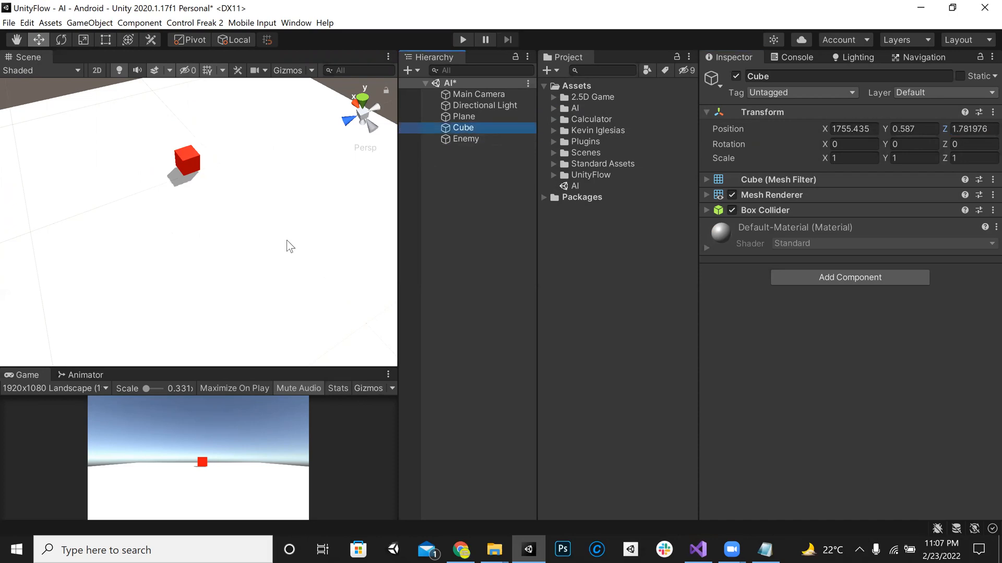
double_click(473, 130)
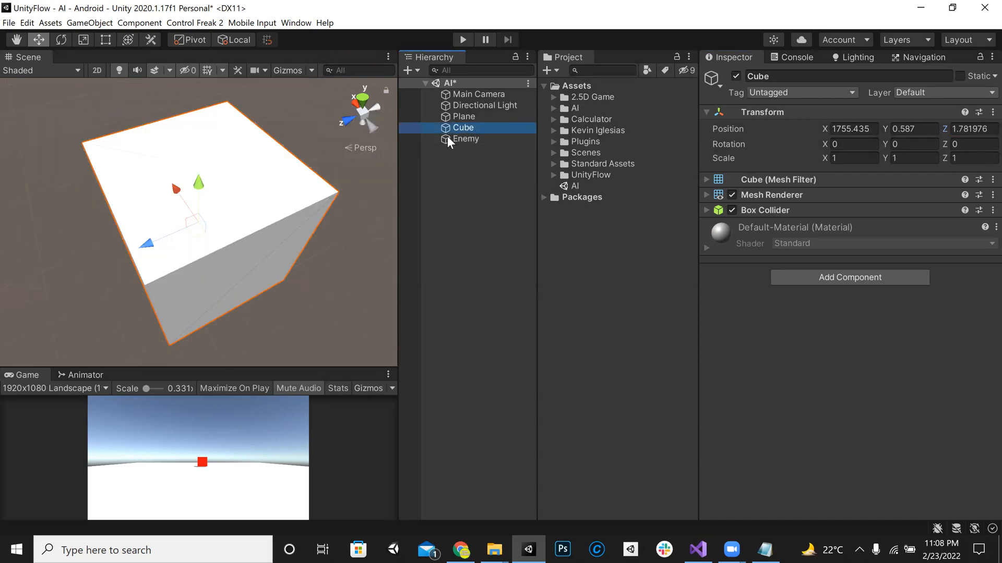
left_click_drag(468, 127, 468, 139)
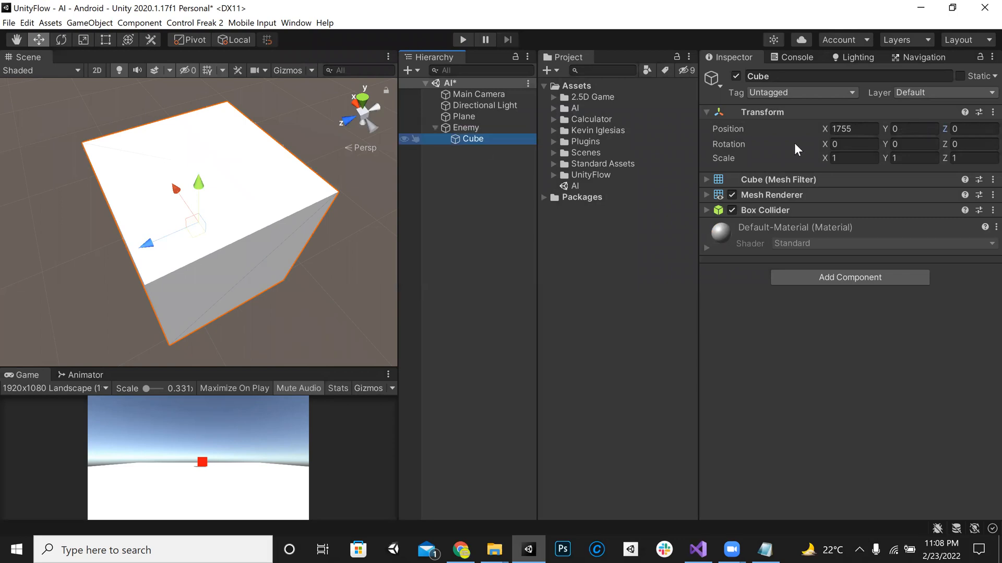
left_click(848, 129)
type("0")
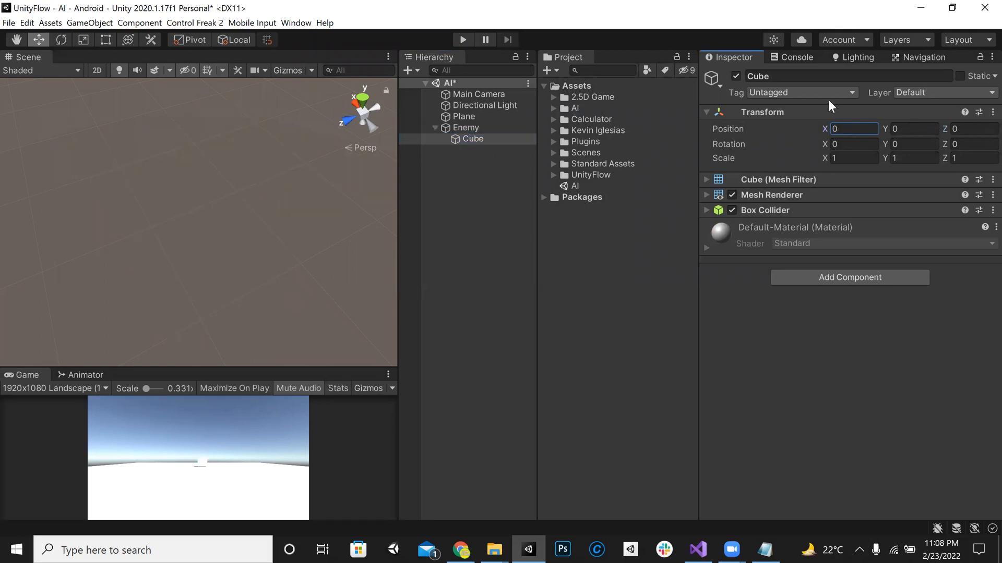
Move the child cube out of Enemy to the scene's root level and rename it Player
left_click(478, 140)
double_click(473, 139)
left_click_drag(473, 139, 478, 125)
left_click(919, 463)
type("Player")
key("Return")
Move the Player cube along the Z axis to 5.21, away from the Enemy cube
left_click_drag(208, 250, 24, 233, "alt")
scroll(159, 243, "down", 10)
left_click_drag(242, 222, 159, 241, "alt")
scroll(160, 241, "down", 5)
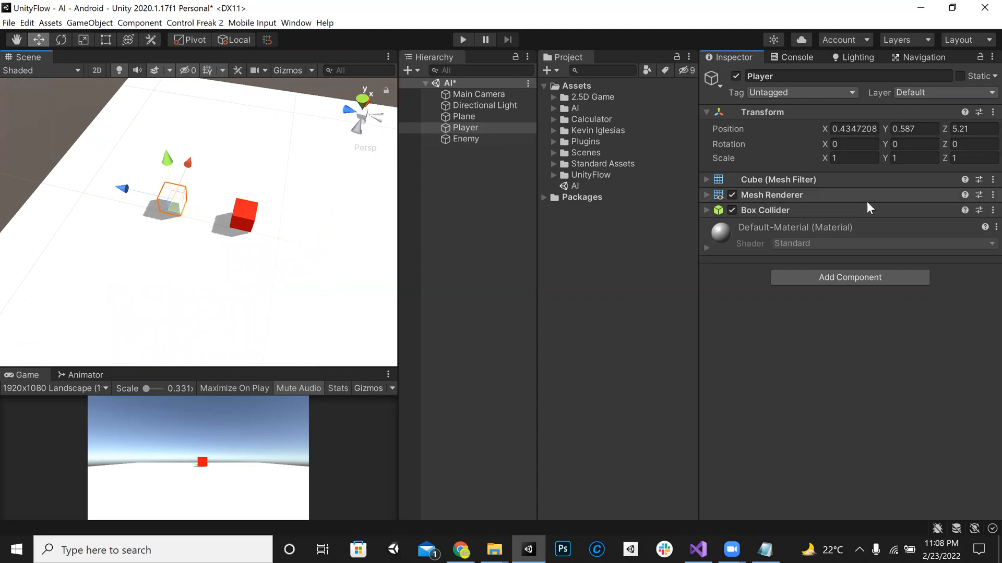
Assign the Green material to the Player's Mesh Renderer and save the scene
left_click(708, 194)
left_click(981, 244)
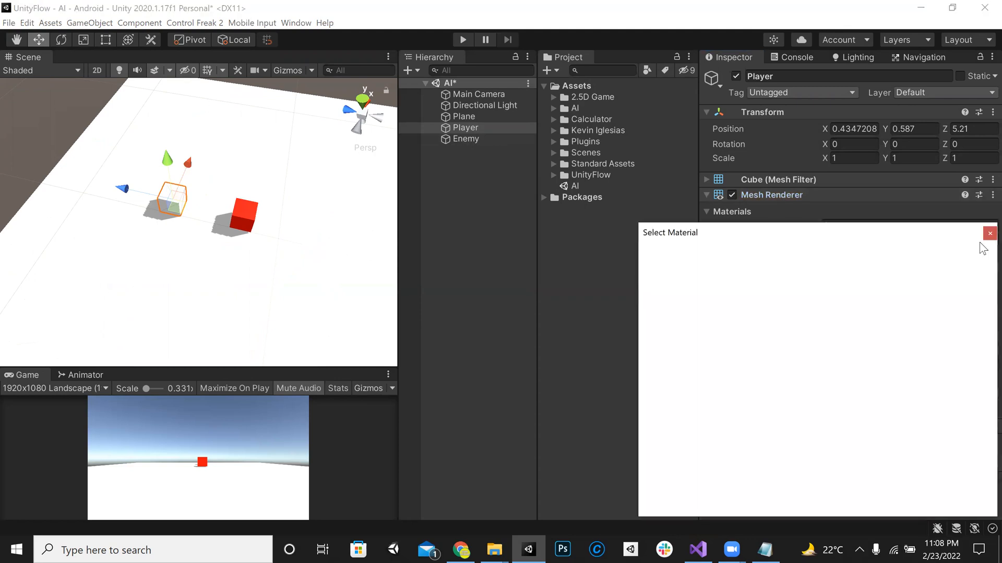
type("grew")
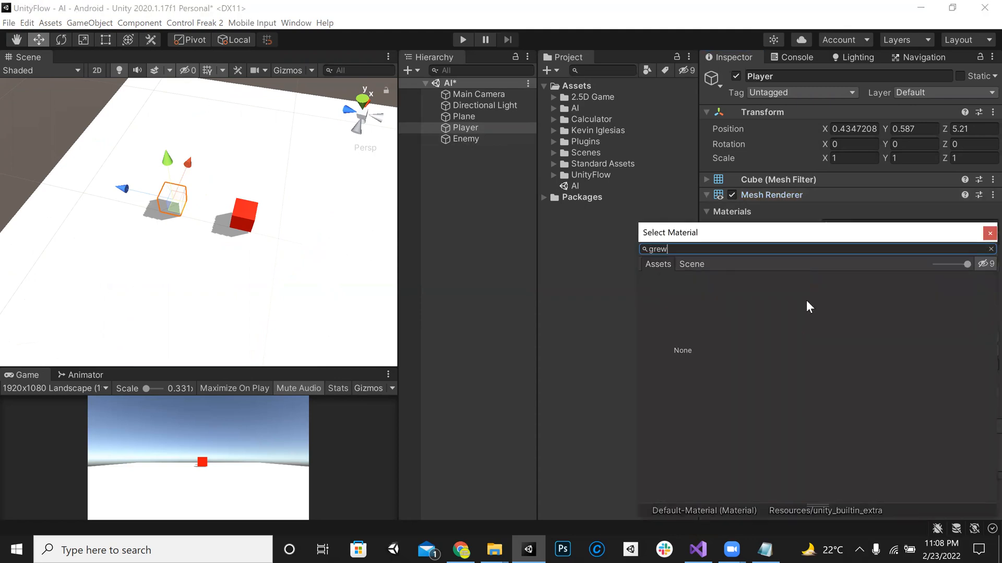
key("BackSpace")
left_click(843, 304)
left_click(987, 232)
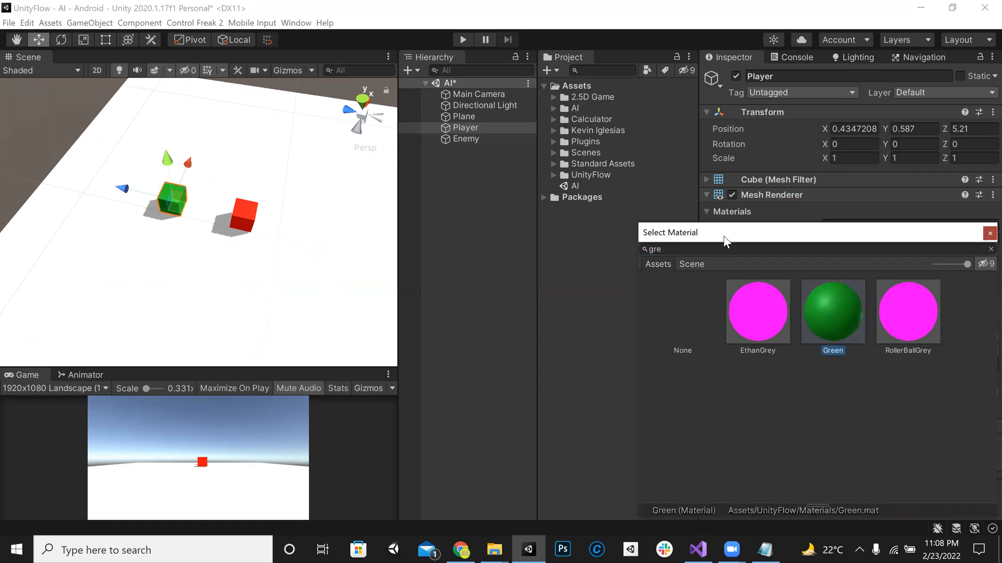
left_click(591, 206)
key("ctrl+s")
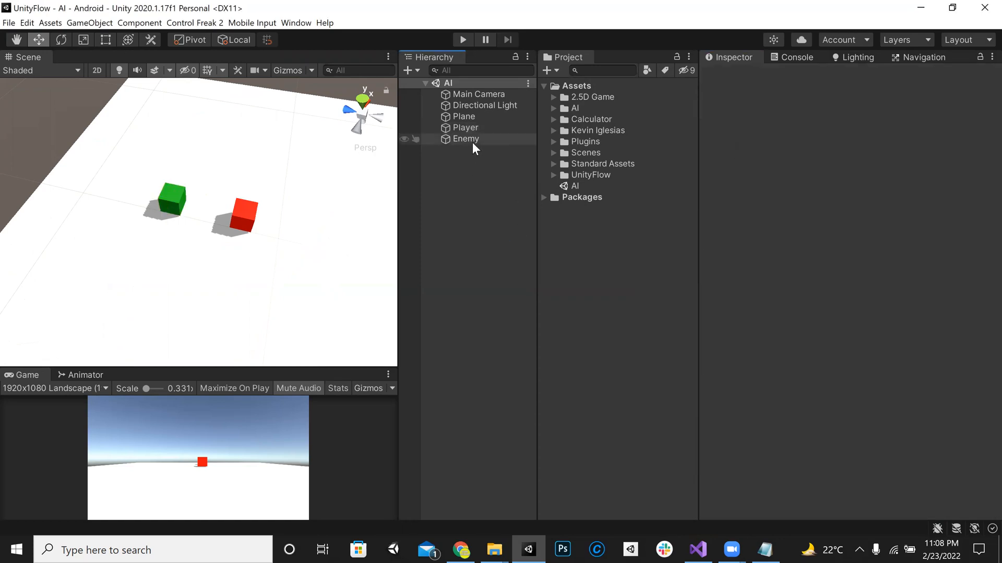
Select the Enemy and collapse its Mesh Renderer settings
left_click(471, 139)
mouse_move(268, 234)
left_mouse_down("alt")
mouse_move(314, 220)
mouse_move(270, 225)
left_mouse_up("alt")
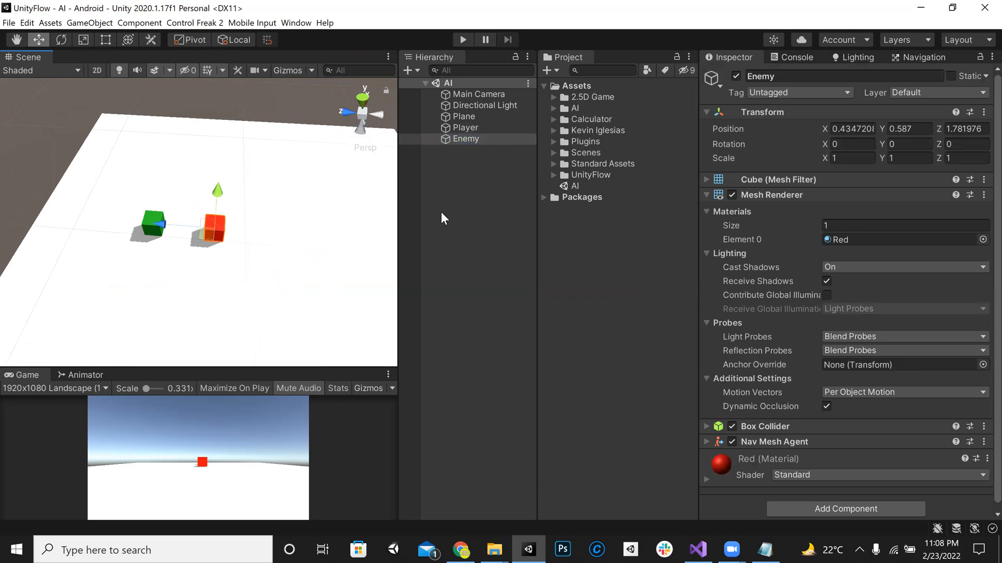
left_click(467, 180)
left_click(476, 137)
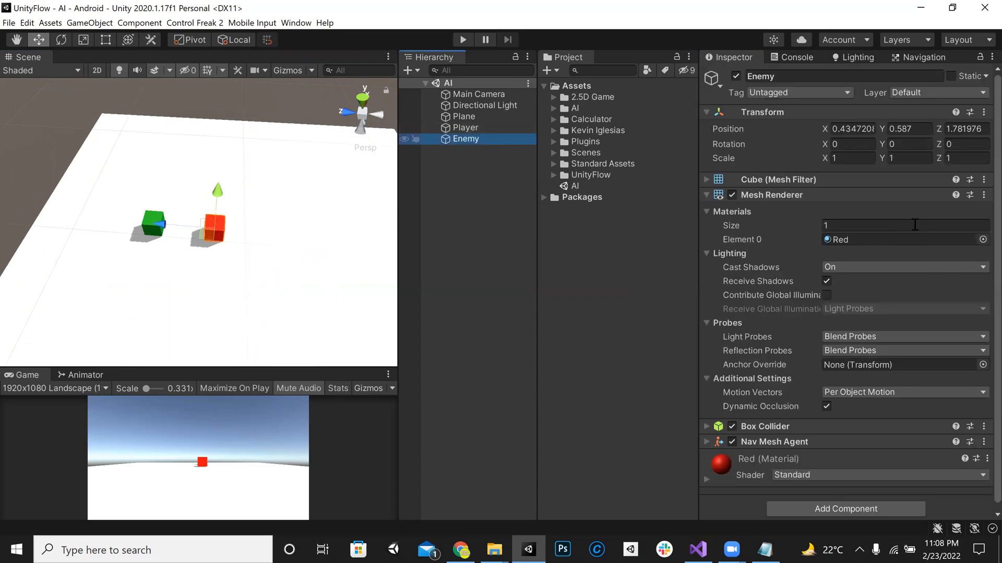
left_click(707, 195)
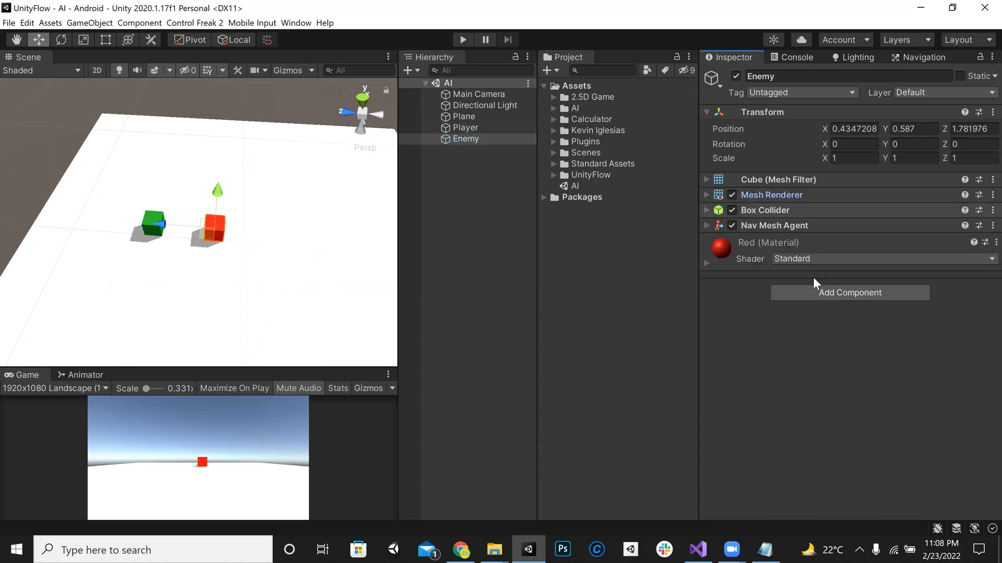
Create a new script named AI and add it as a component to the Enemy
left_click(815, 293)
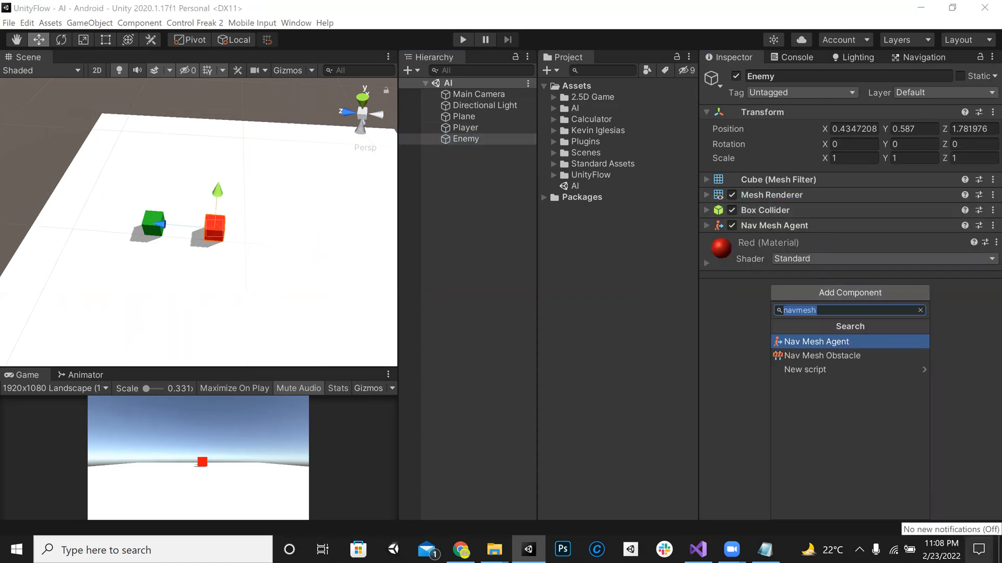
type("Enemy")
key("BackSpace")
key("BackSpace")
key("BackSpace")
key("BackSpace")
key("BackSpace")
type("AI")
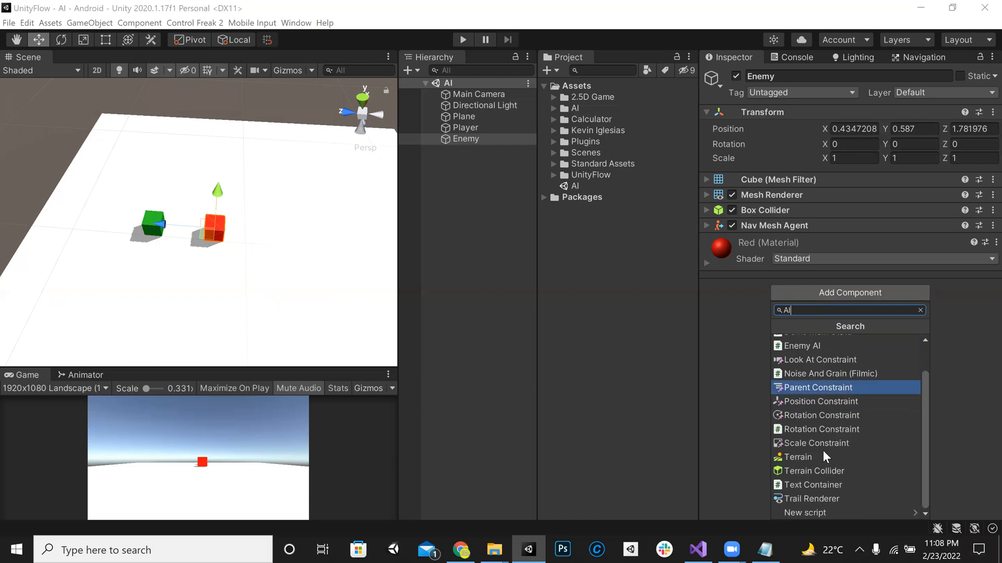
left_click(824, 512)
left_click(855, 509)
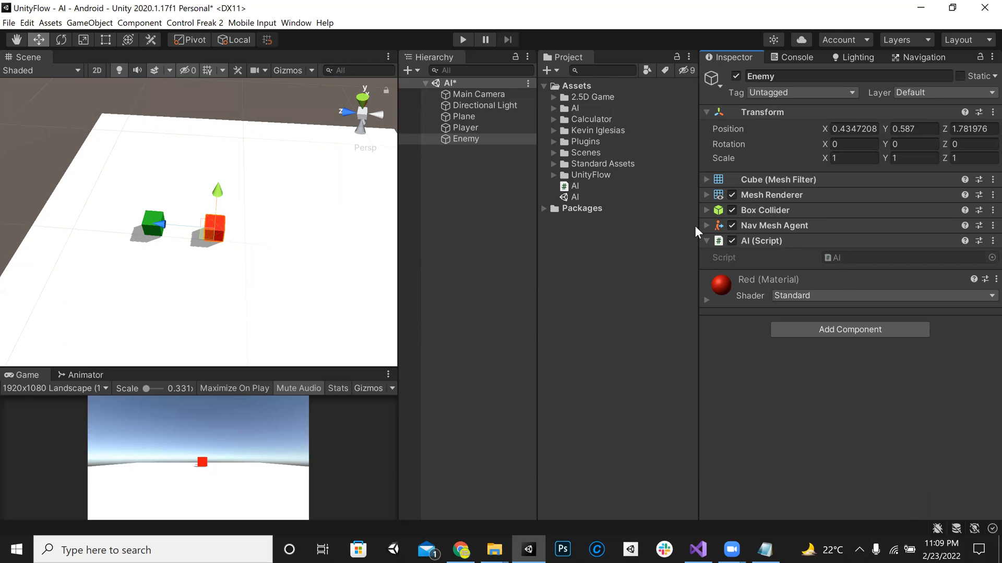
Open the AI script in Visual Studio, add the directive "using UnityEngine.AI;" below the existing ones and save
double_click(569, 186)
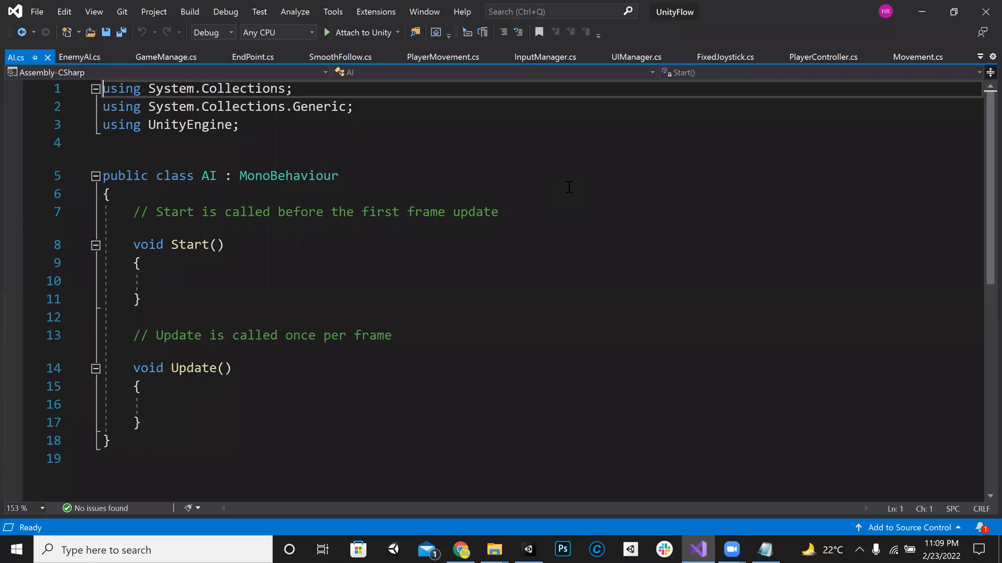
left_click(325, 119)
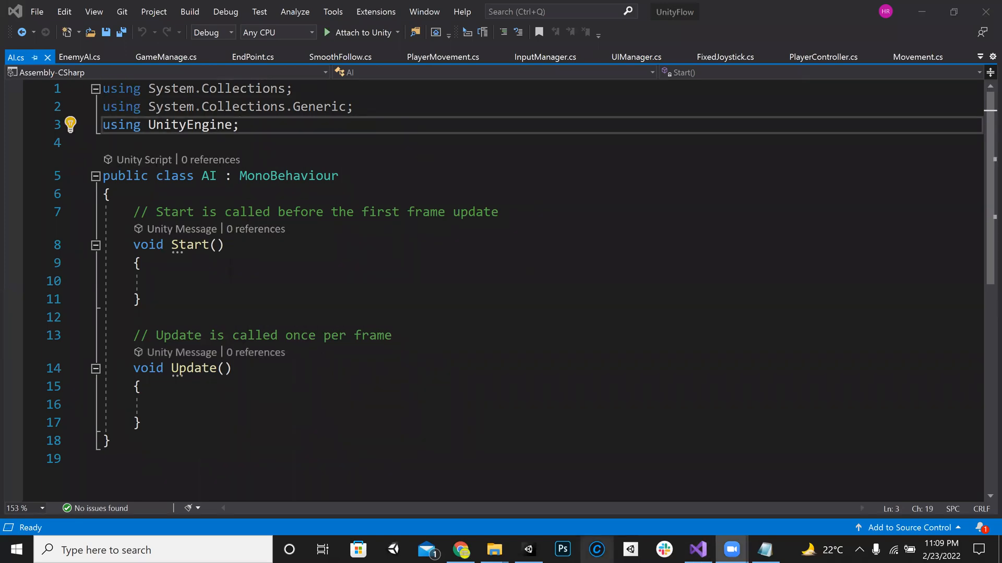
left_click(268, 131)
key("Return")
type("usin")
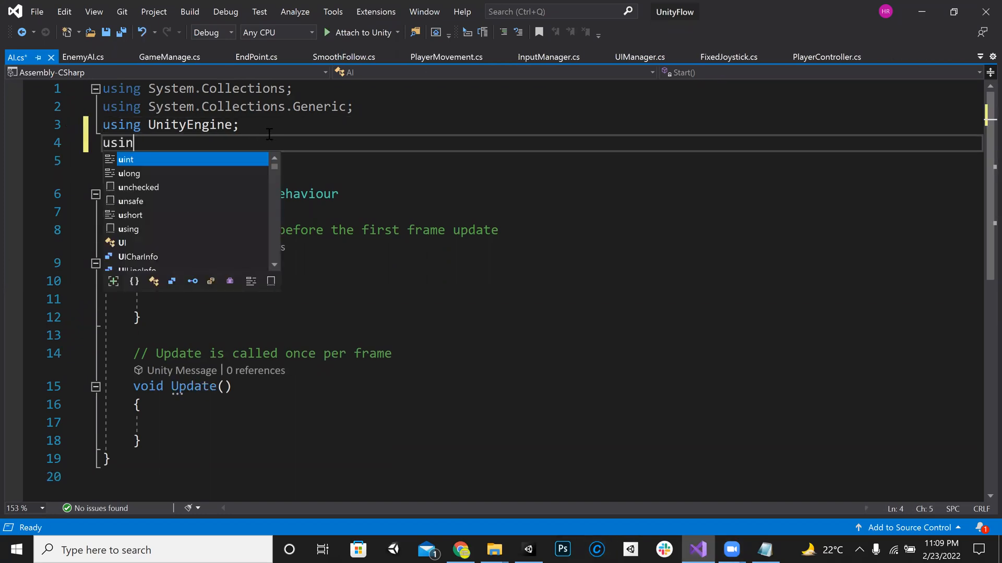
type("g Unit")
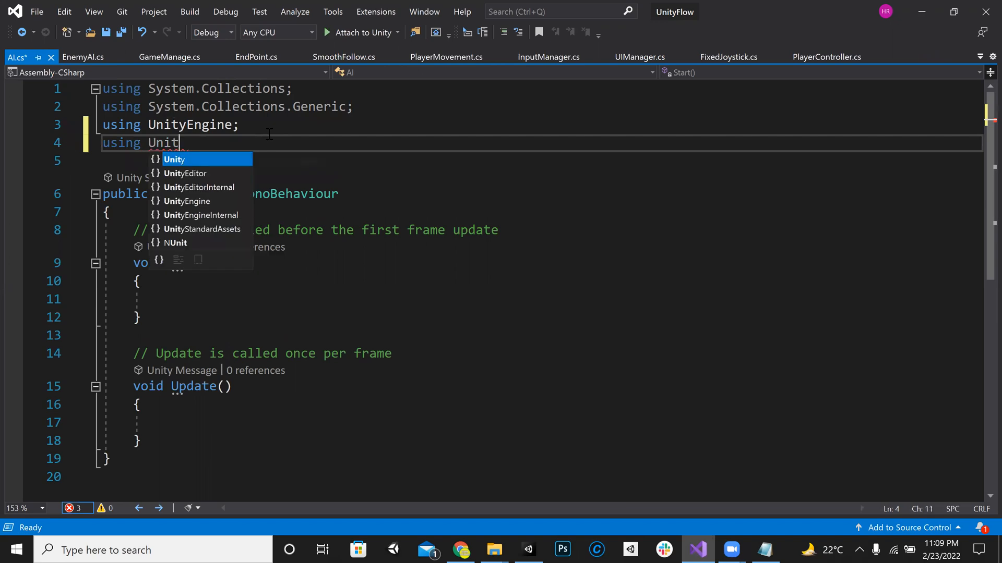
type("yEn")
key("Tab")
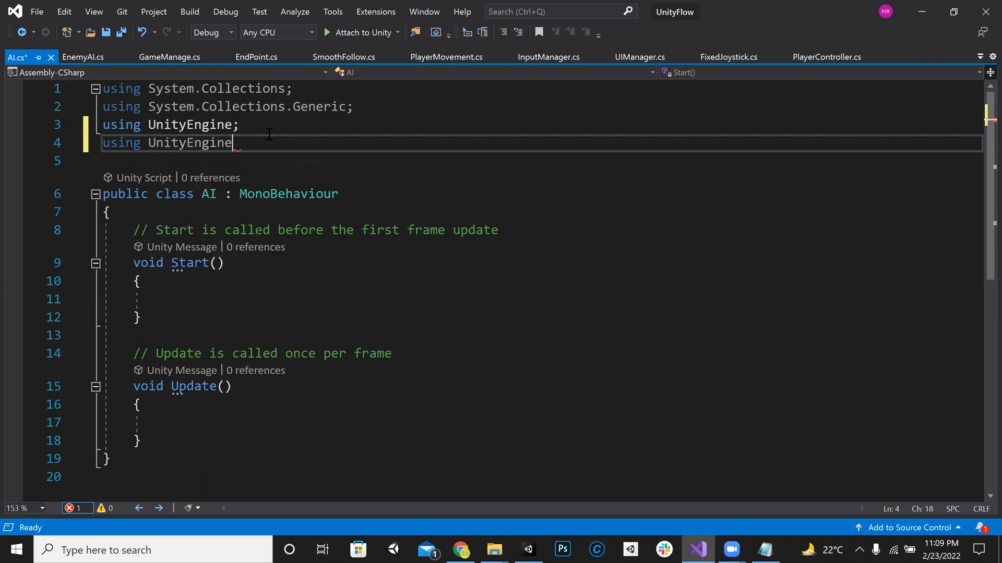
type(".a")
type("i")
key("Tab")
type(";")
key("ctrl+s")
Declare the field "NavMeshAgent nma;" at the top of the AI class and save the script
key("Down")
key("Down")
key("Down")
key("Down")
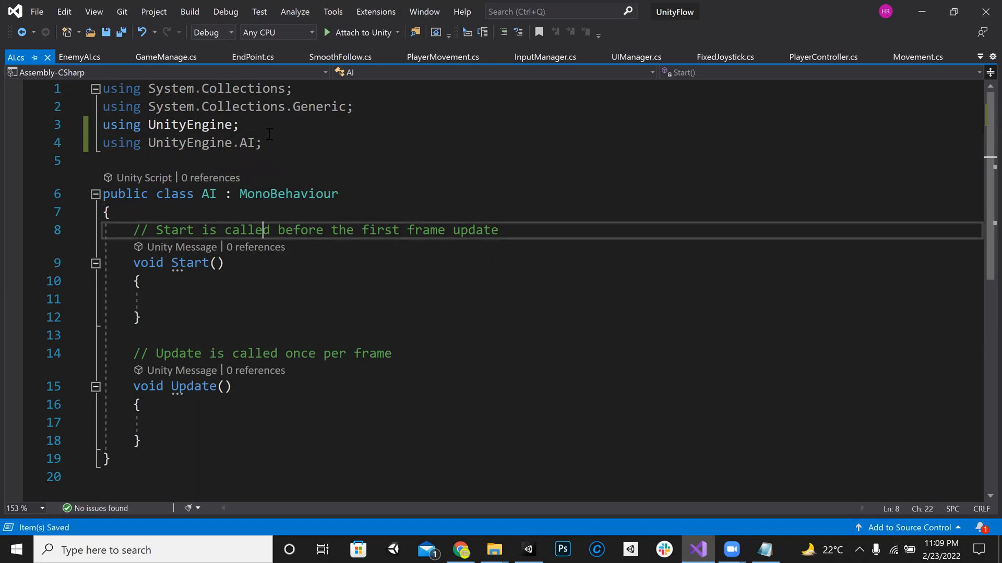
key("Up")
key("Return")
key("Return")
key("Return")
key("Return")
key("Up")
key("Up")
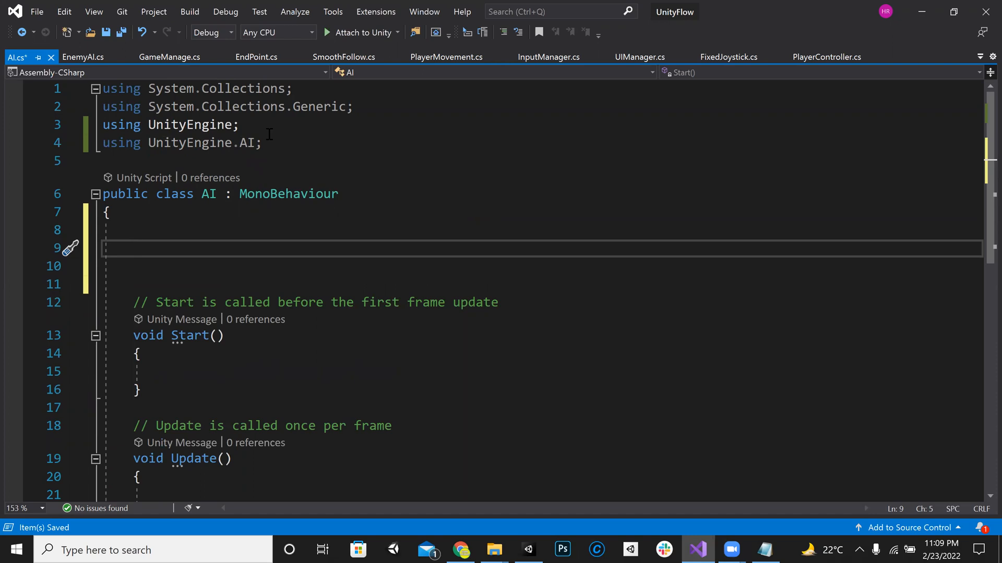
type("navmes")
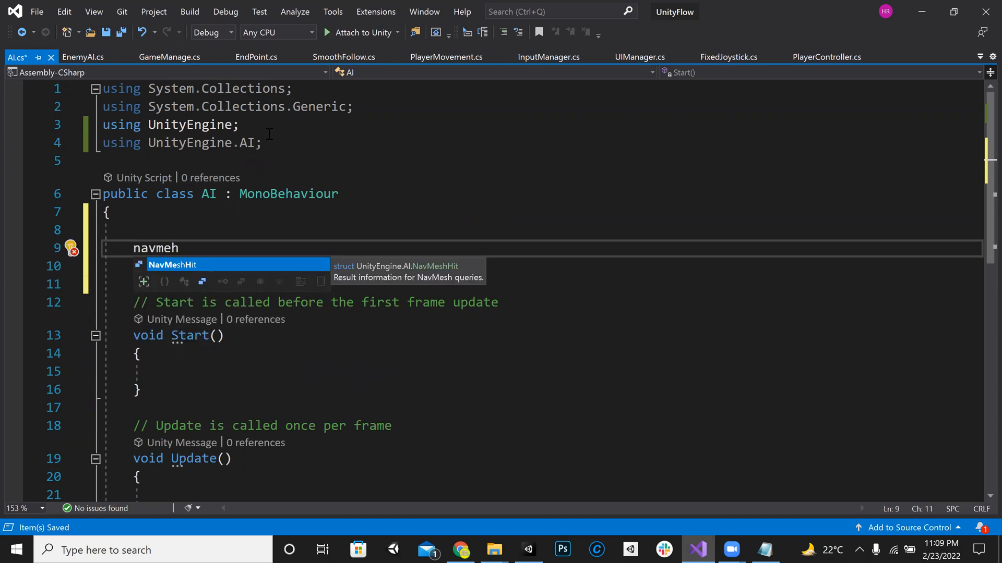
type("ha ")
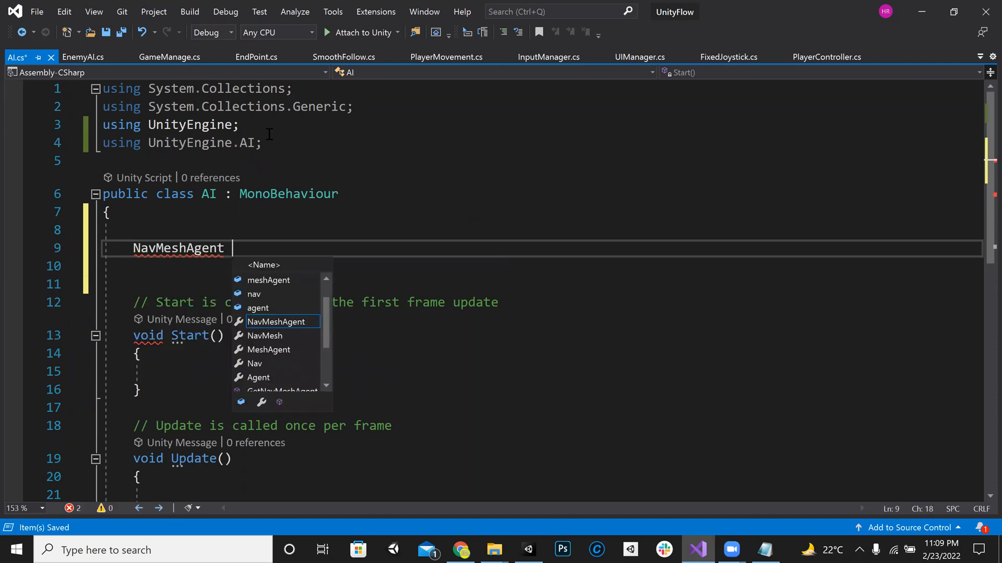
type("nma;")
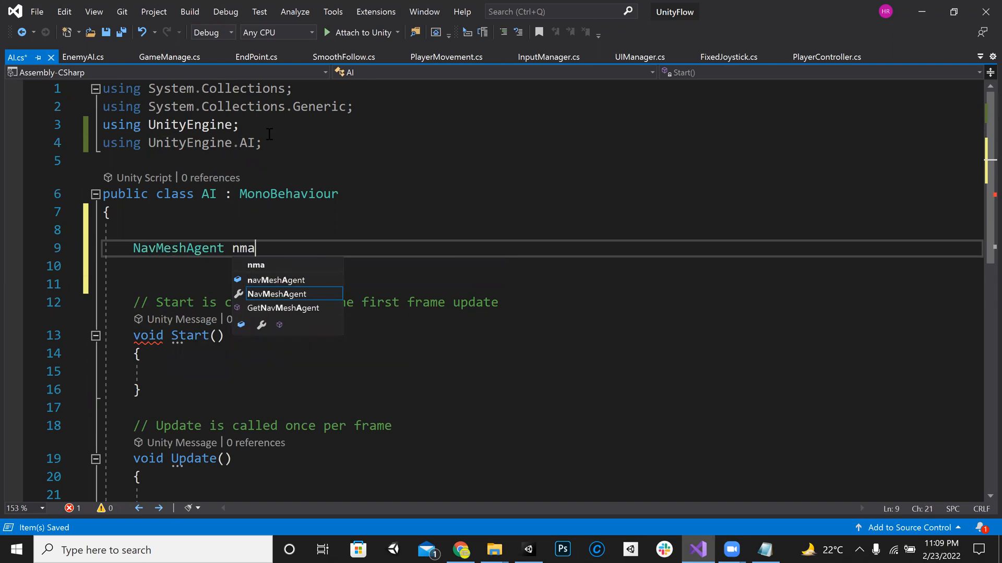
key("ctrl+s")
Add "nma = GetComponent<NavMeshAgent>();" inside the Start method and save the script
key("Down")
key("Down")
key("Down")
key("Down")
key("Down")
key("Return")
key("Return")
type("n")
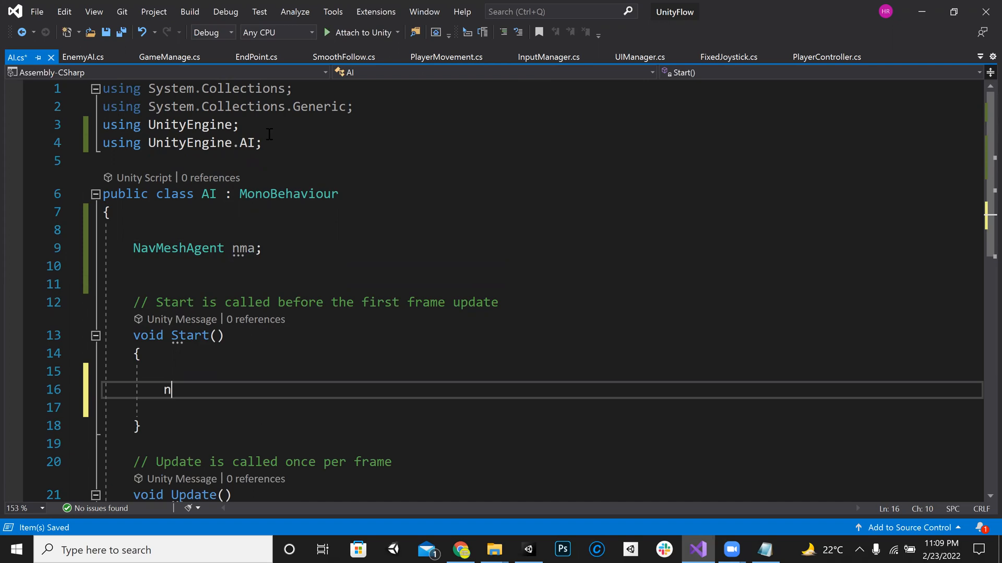
type("ma = get")
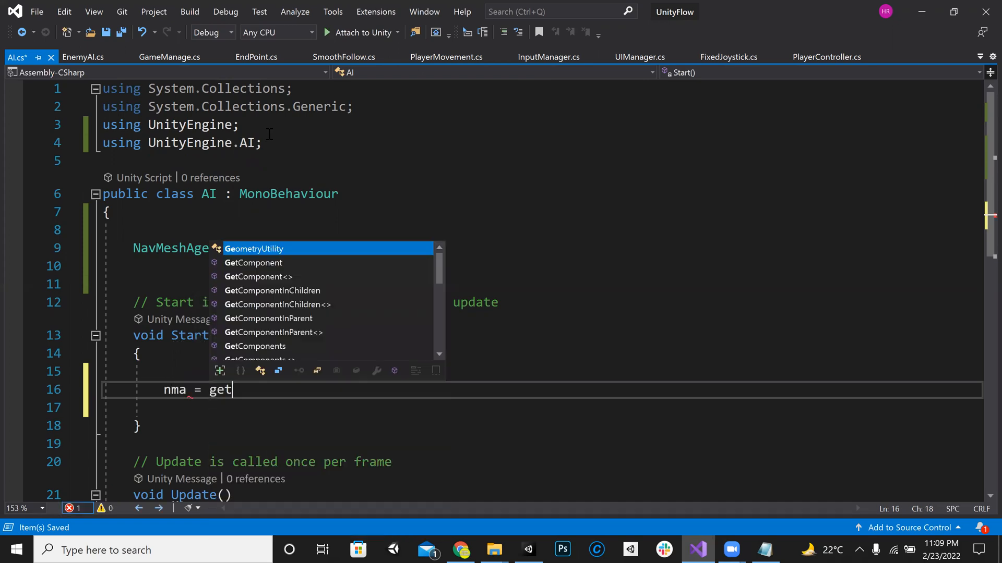
key("Tab")
type("<")
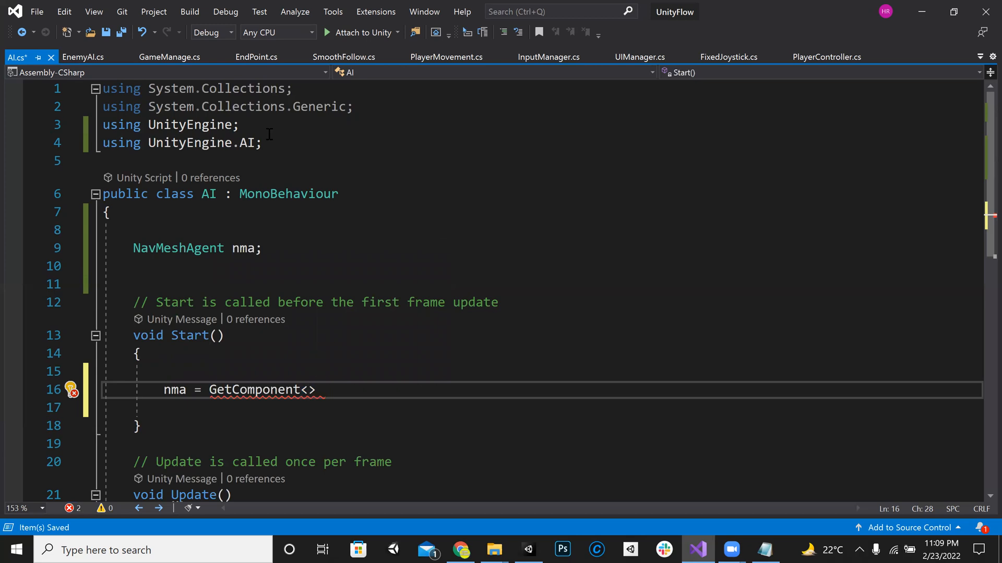
type("nav")
type("mesha>")
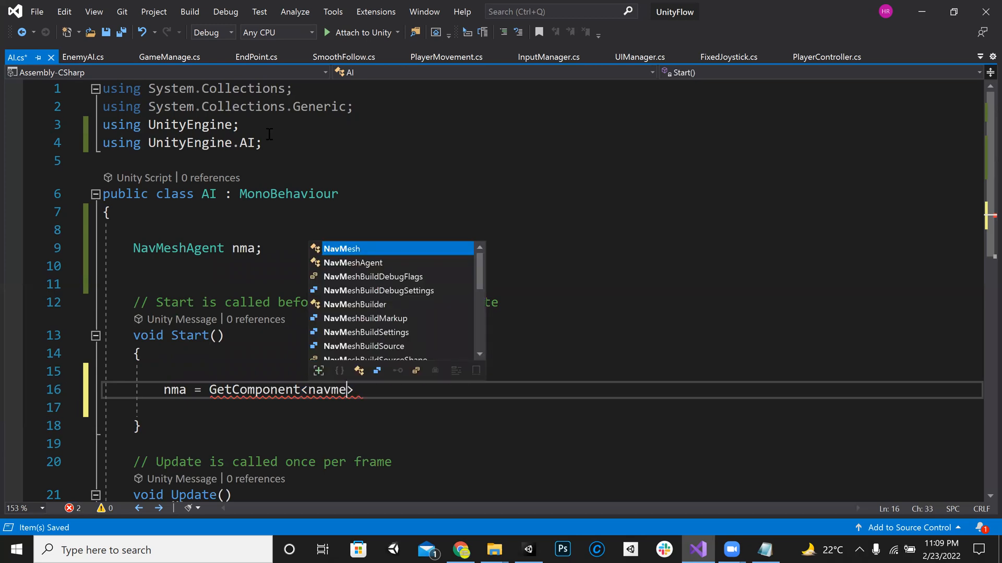
type("();")
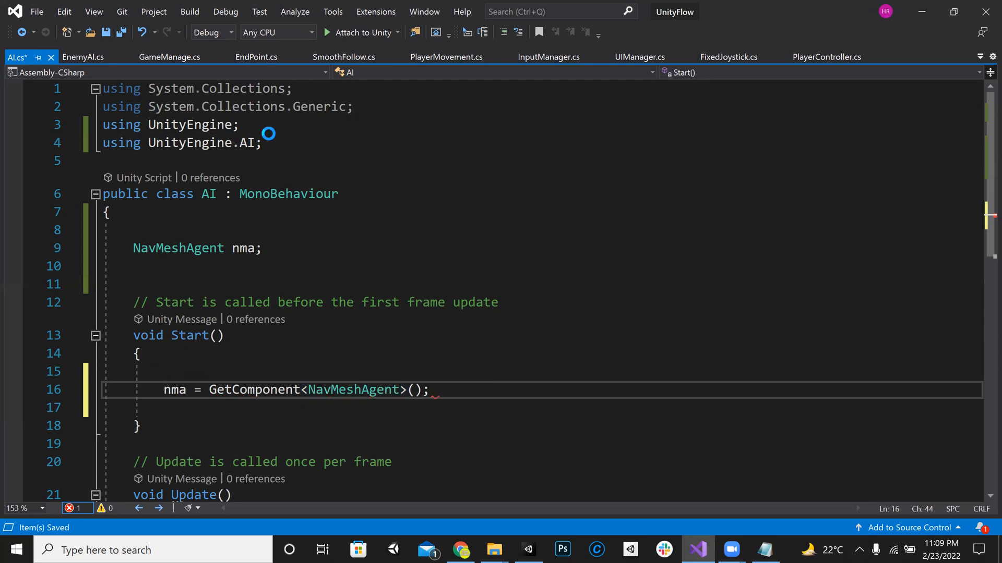
key("ctrl+s")
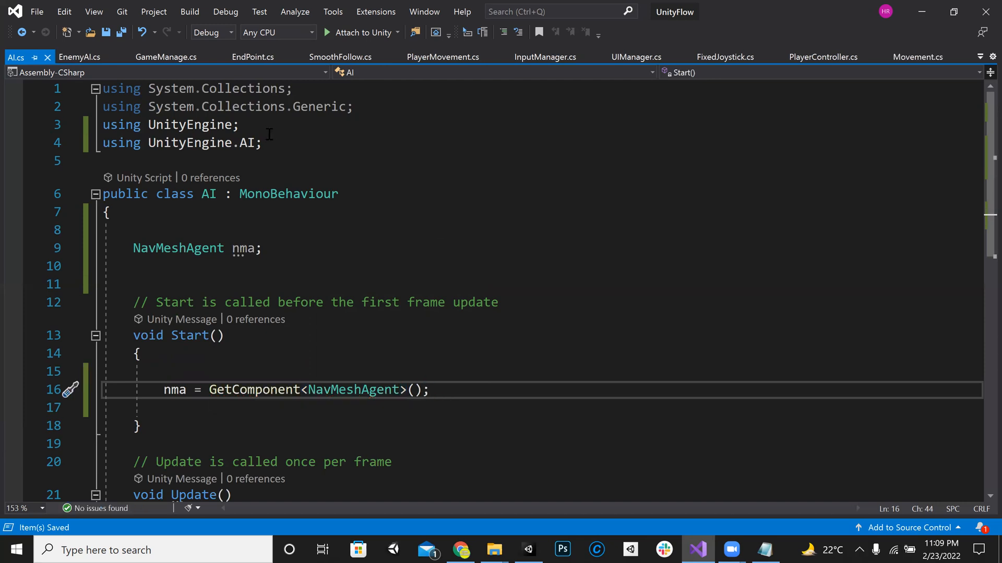
Insert four blank lines between the nma field and the comment above the Start method
key("Down")
key("Down")
key("Down")
key("Down")
key("Down")
key("Down")
key("Down")
key("Down")
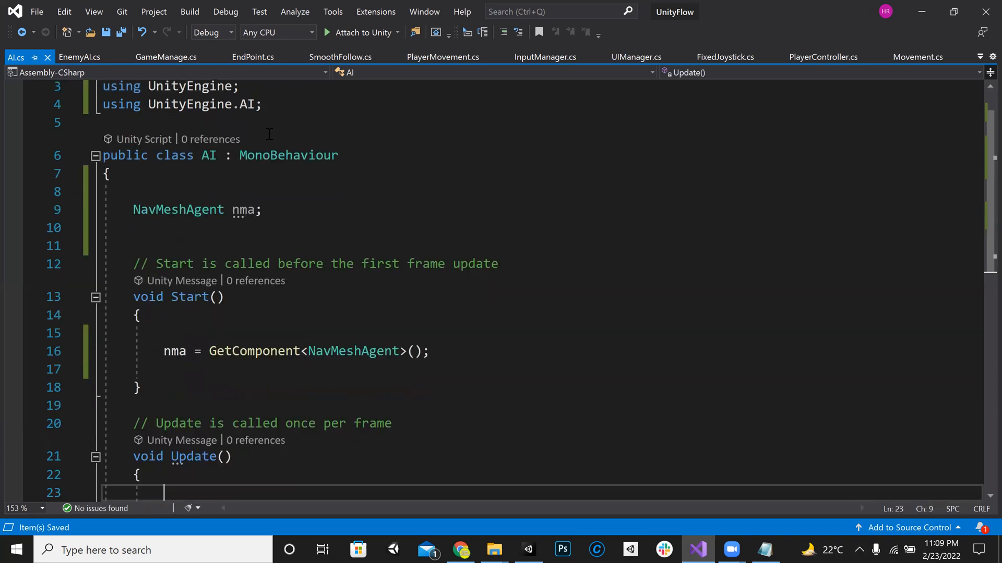
key("Up")
key("Up")
key("Up")
key("Up")
key("Up")
key("Up")
key("Up")
key("Up")
key("Up")
key("Up")
key("Up")
key("Up")
key("Up")
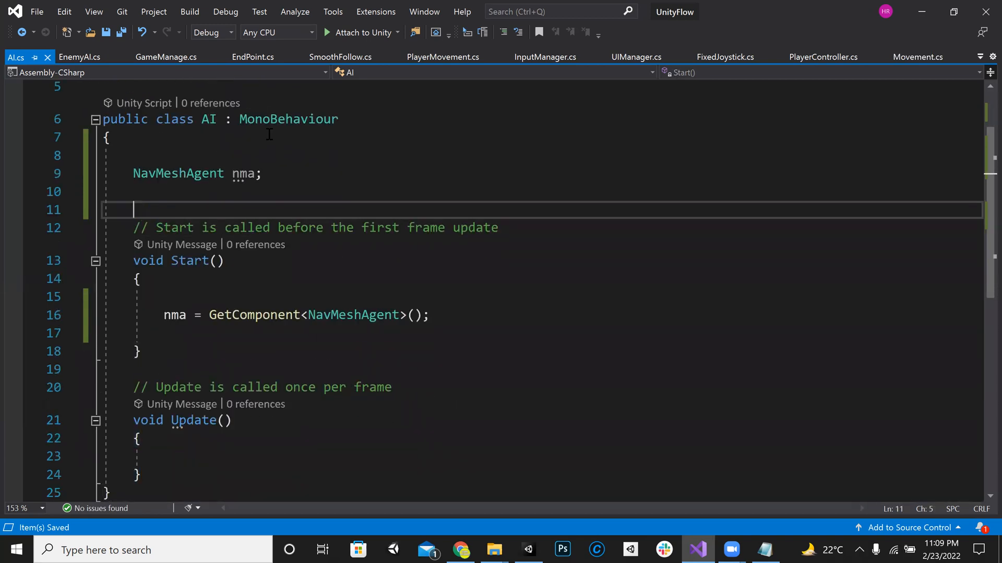
key("Return")
key("Return")
key("Return")
key("Return")
key("Up")
key("Up")
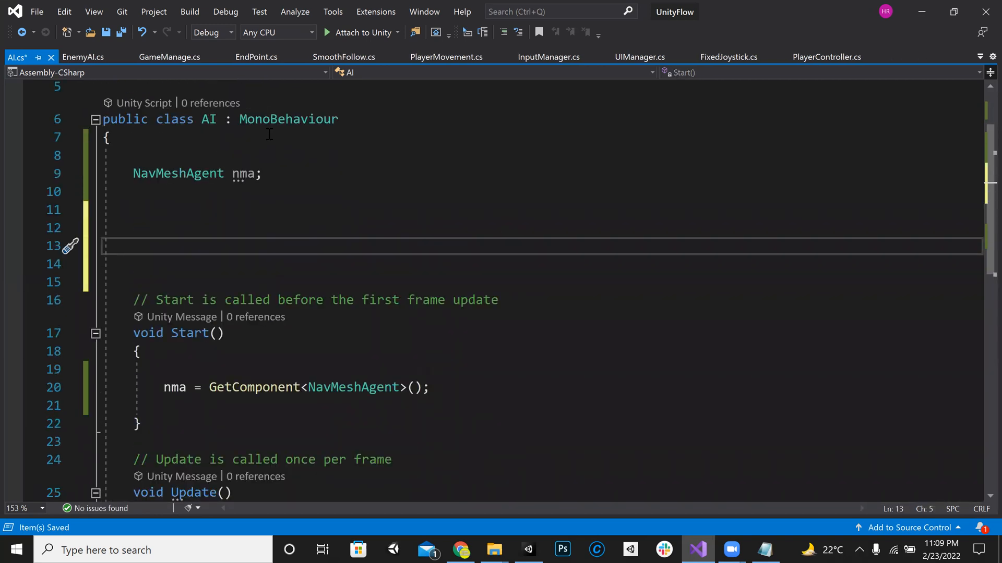
Add an empty "private void Awake()" method between the nma field and the Start method
type("nm")
key("BackSpace")
key("BackSpace")
type("awka")
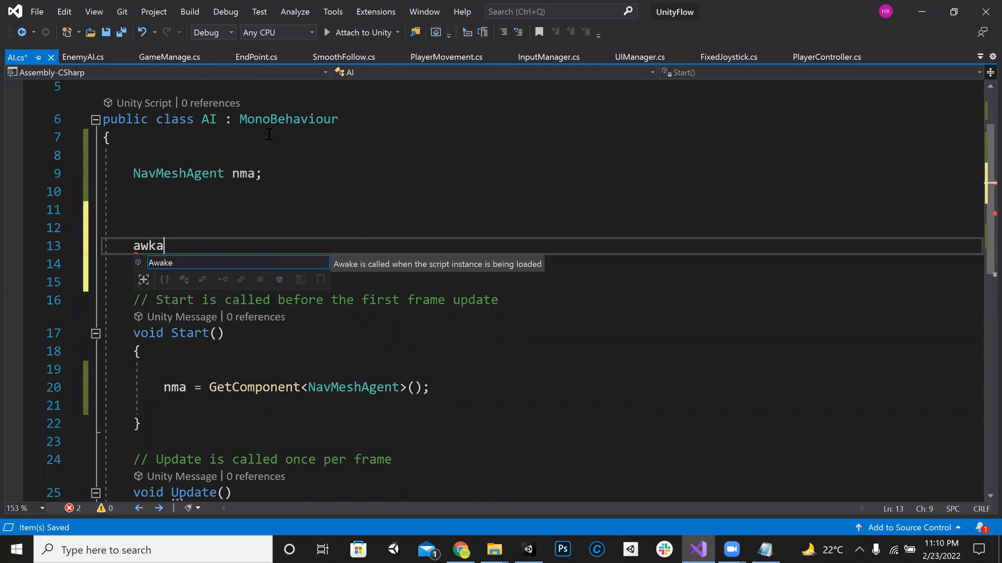
key("Return")
key("BackSpace")
key("BackSpace")
key("BackSpace")
key("BackSpace")
key("BackSpace")
key("BackSpace")
type("awak")
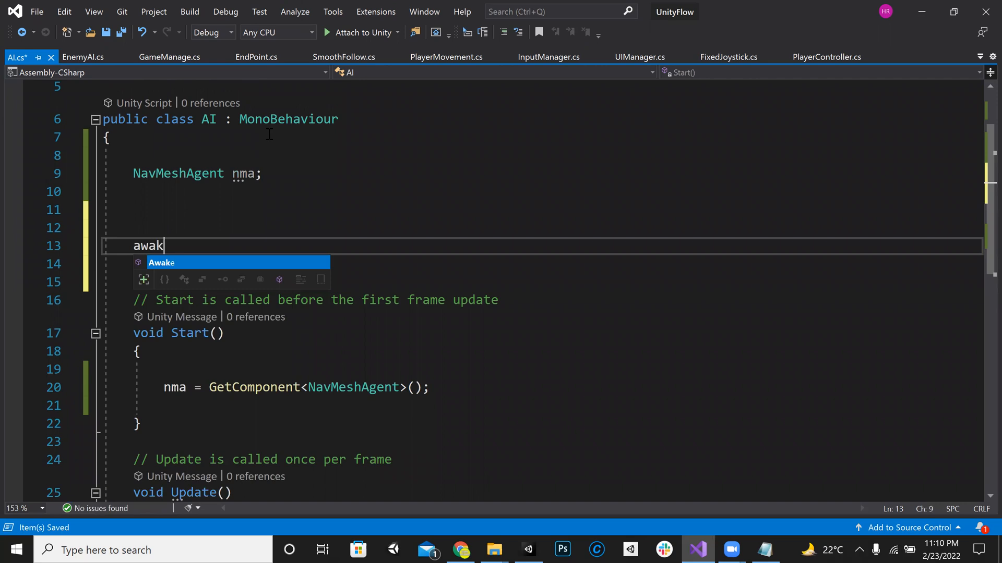
key("Return")
Move the line "nma = GetComponent<NavMeshAgent>();" from the Start method into the Awake method and save the script
key("Down")
key("Down")
key("Down")
key("Down")
key("Down")
key("Down")
key("Down")
key("Down")
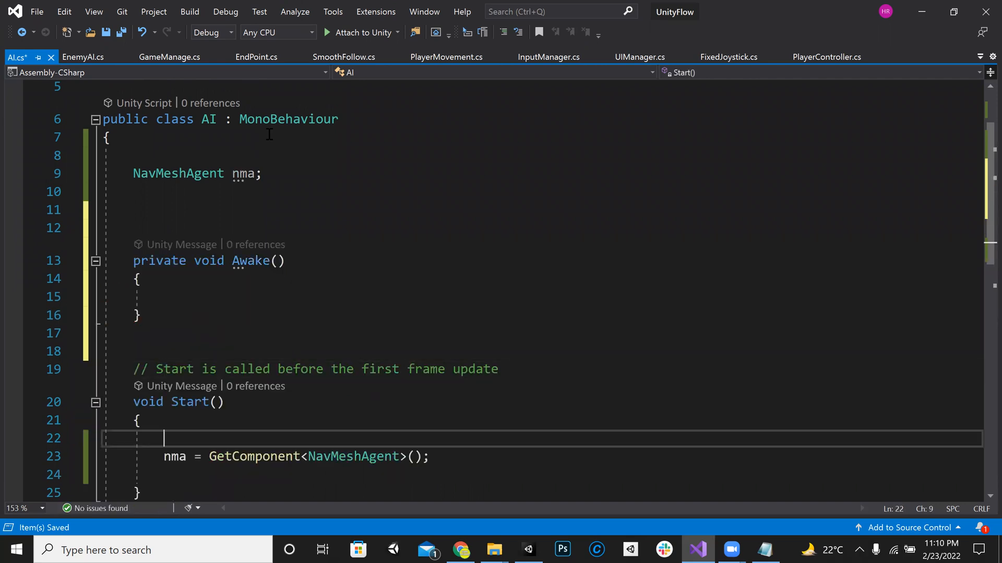
key("shift+Down")
key("ctrl+c")
key("Delete")
key("Up")
key("Up")
key("Up")
key("Up")
key("Up")
key("Up")
key("Up")
key("Up")
key("ctrl+v")
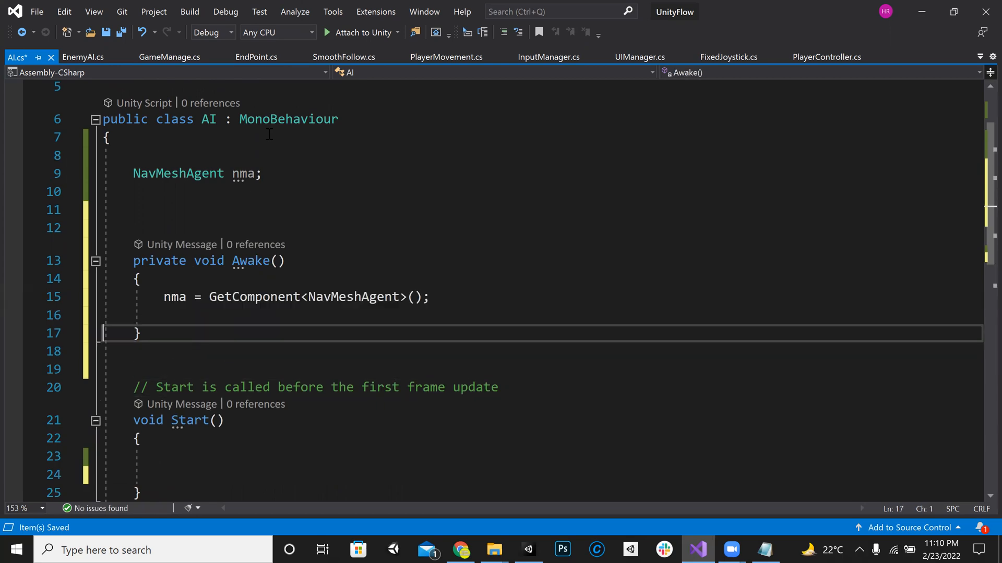
key("ctrl+s")
Insert four blank lines inside the body of the Update method
key("Down")
key("Down")
key("Down")
key("Down")
key("Down")
key("Down")
key("Down")
key("Down")
key("Down")
key("Down")
key("Down")
key("Down")
key("Down")
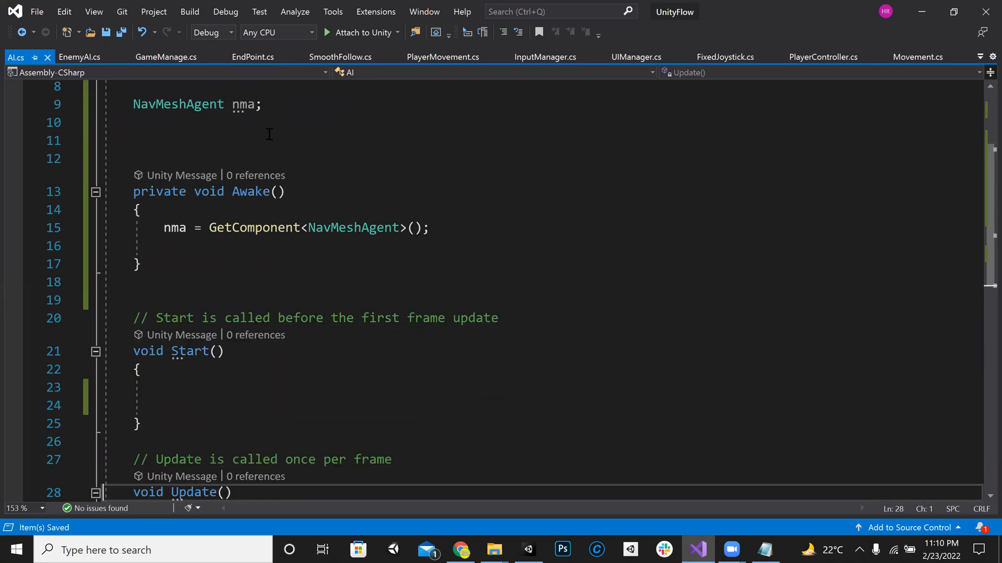
scroll(269, 133, "down", 1)
key("Down")
key("Down")
key("Up")
key("Up")
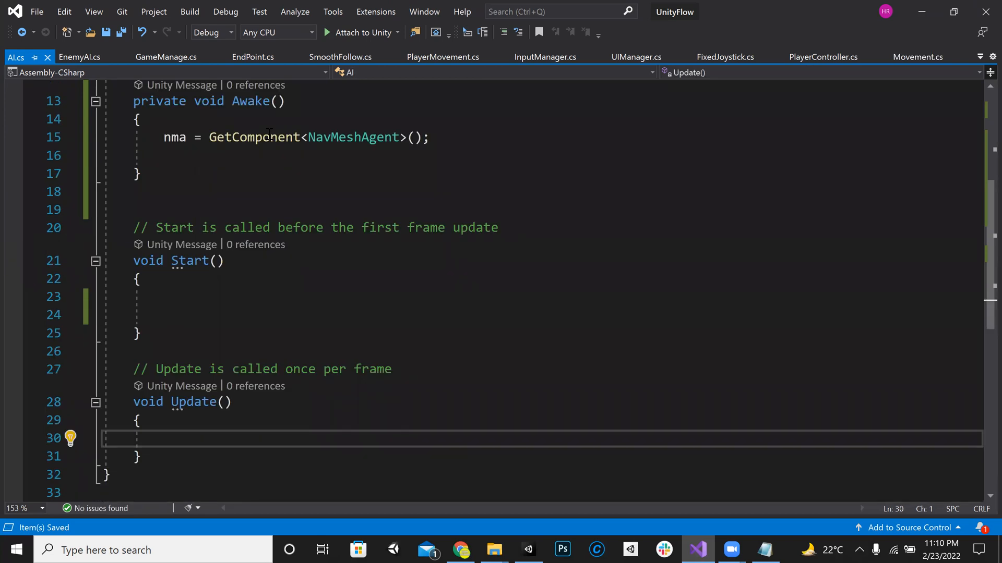
key("Return")
key("Return")
key("Return")
key("Return")
Rename the Update method to FixedUpdate and save the script
key("Up")
key("Up")
key("Up")
key("Up")
key("Up")
key("Left")
key("Left")
key("Left")
key("Left")
key("Left")
key("Left")
key("Left")
key("Left")
key("Left")
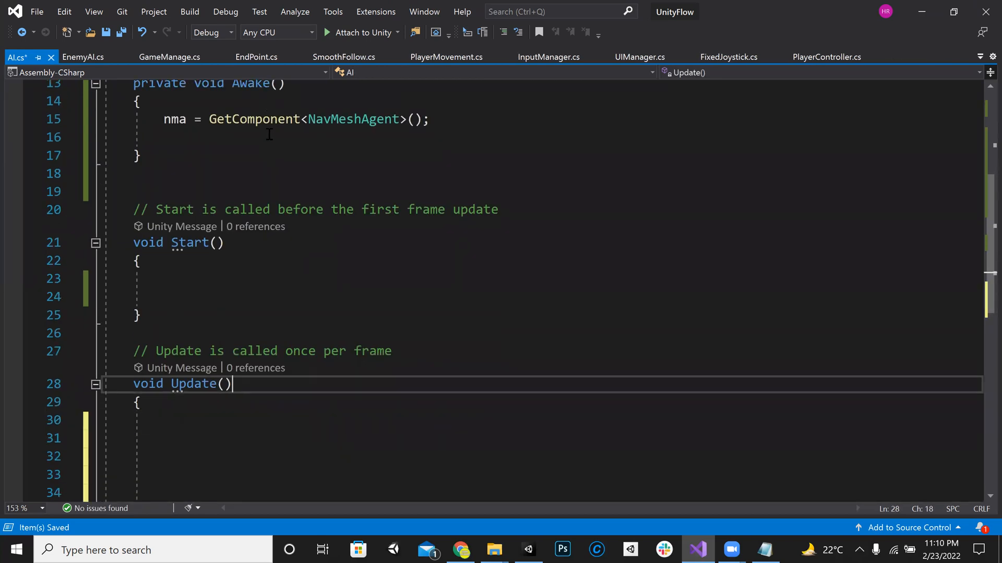
type("Fixed")
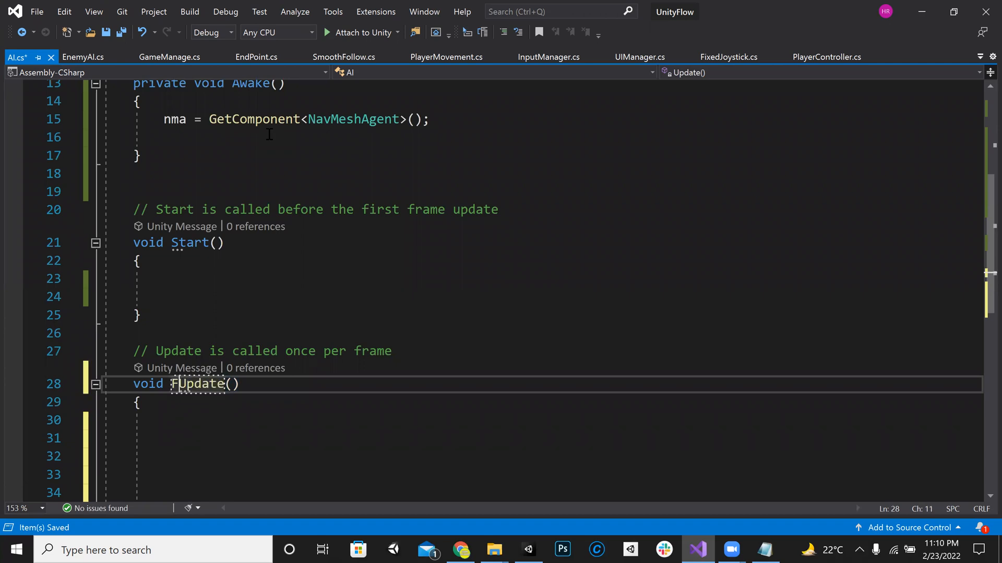
key("Down")
key("Down")
key("Down")
key("Down")
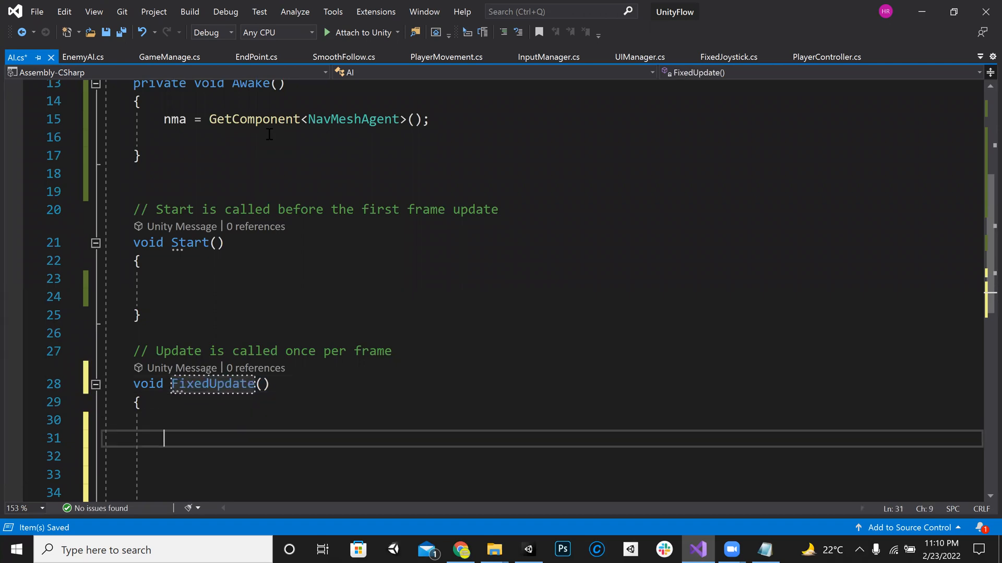
key("ctrl+s")
key("Down")
key("Down")
key("Down")
key("Down")
key("Up")
key("Up")
key("Up")
key("Up")
key("Up")
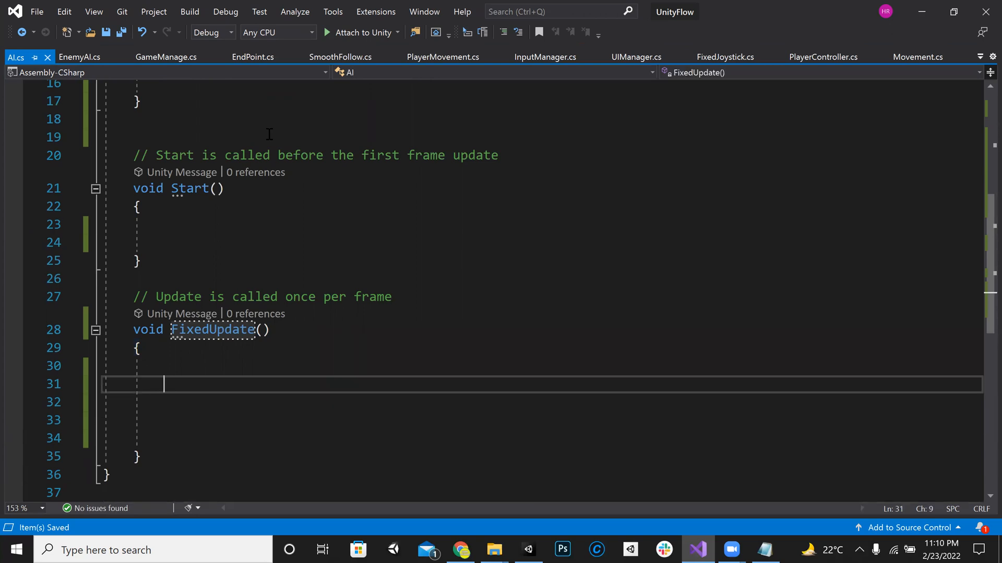
Declare the field "public Transform Player;" directly below the nma field and save the script
key("Up")
key("Up")
key("Up")
key("Up")
key("Up")
key("Up")
key("Up")
key("Up")
key("Up")
key("Up")
key("Up")
key("Up")
key("Up")
key("Up")
key("Up")
key("Up")
key("Up")
key("Up")
key("Up")
key("Up")
key("Down")
key("Down")
key("Down")
key("Down")
key("Down")
key("Down")
key("Down")
key("Down")
key("Down")
type("p")
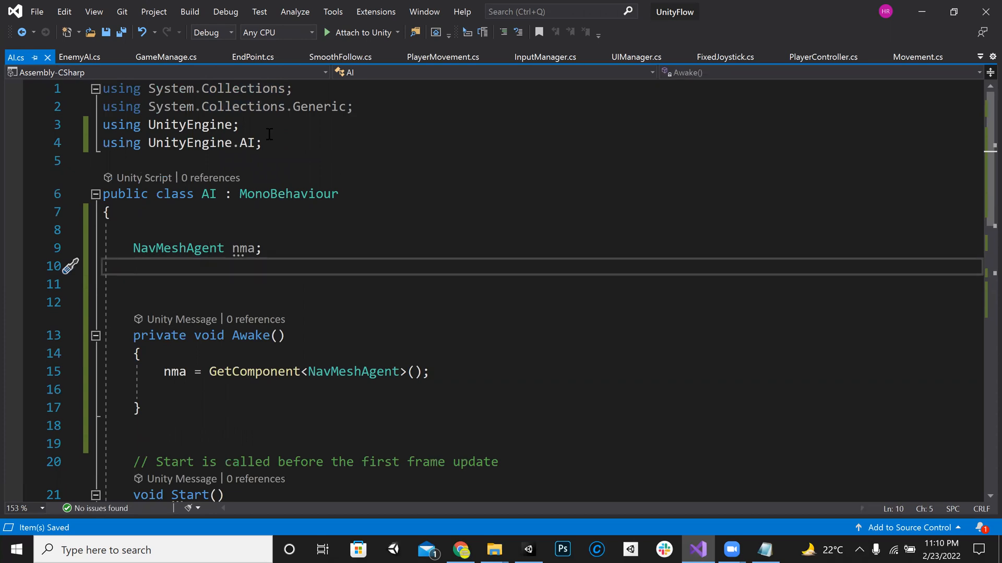
type("ublic tr")
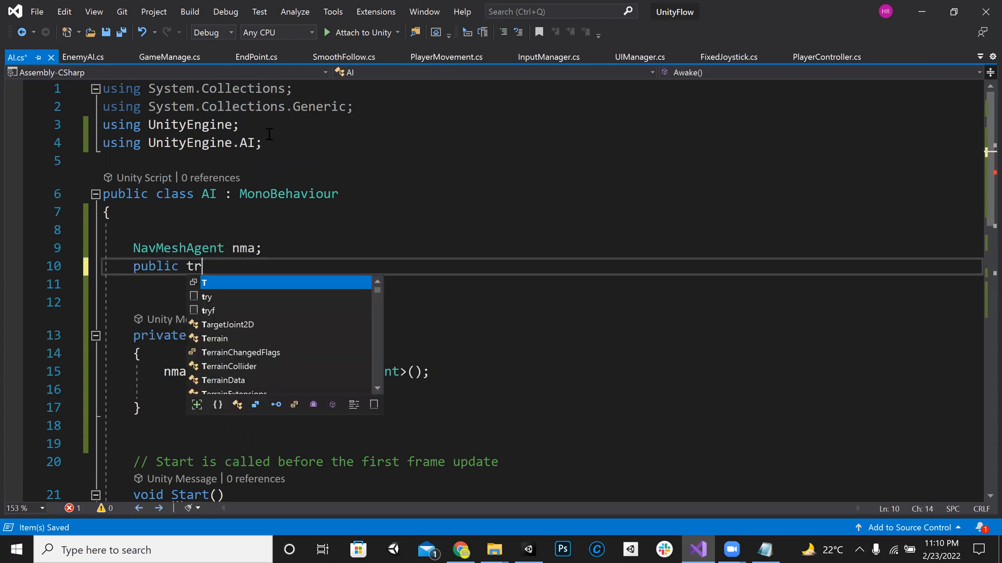
type("ansform ")
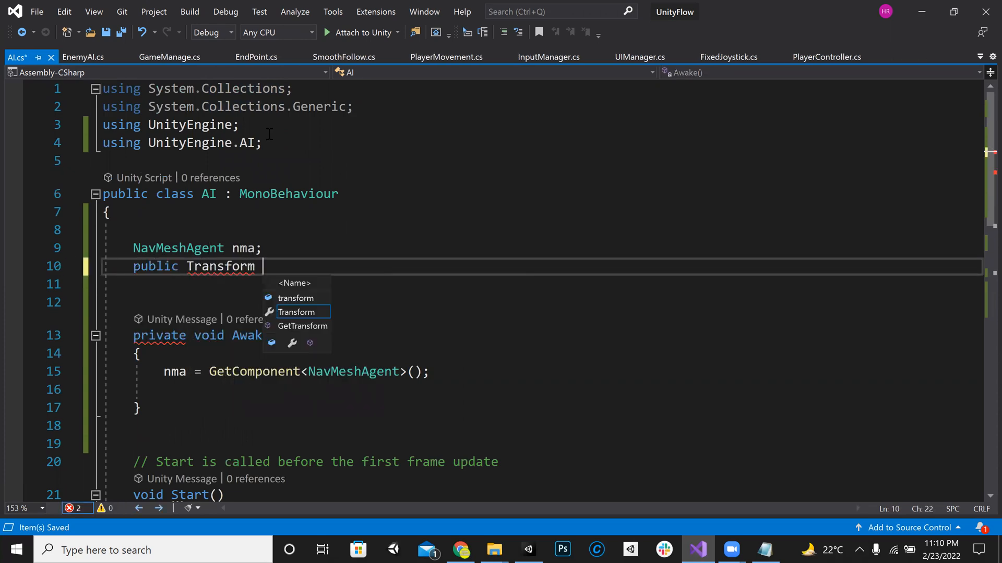
type("Player;")
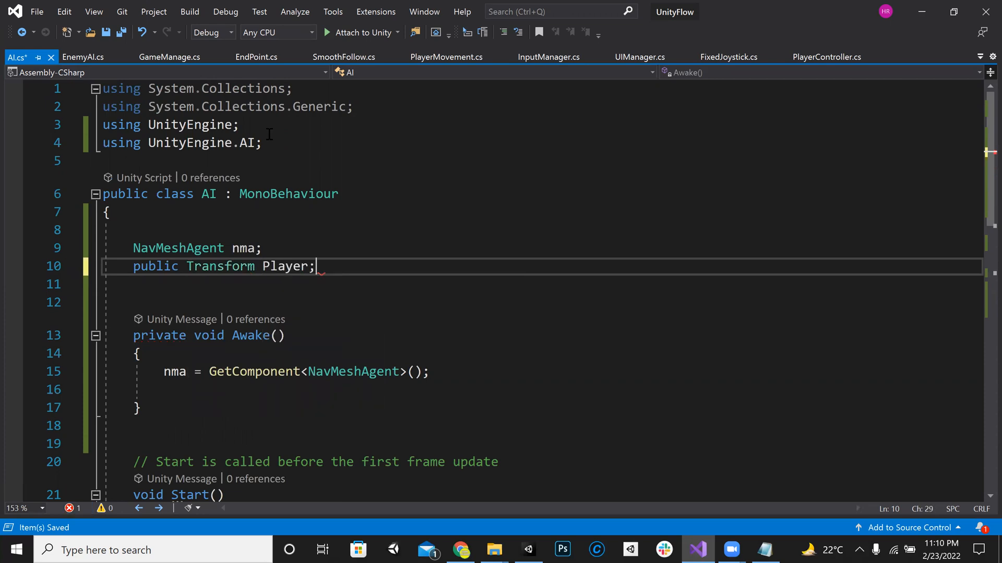
key("ctrl+s")
Add the line "nma.SetDestination(Player.position);" inside the FixedUpdate method and save the script
key("Down")
key("Down")
key("Down")
key("Down")
key("Down")
key("Down")
key("Down")
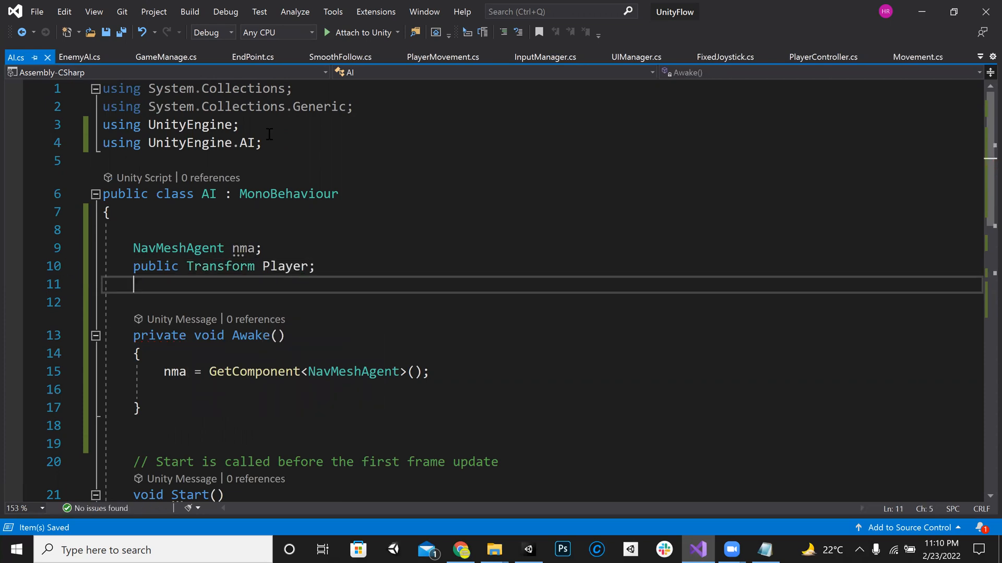
key("Down")
key("Down")
key("Down")
key("Down")
key("Down")
key("Down")
key("Down")
key("Down")
key("Down")
key("Down")
key("Down")
key("Down")
key("Down")
key("Down")
key("Down")
key("Down")
key("Down")
key("Down")
key("Up")
key("Up")
key("Up")
key("Up")
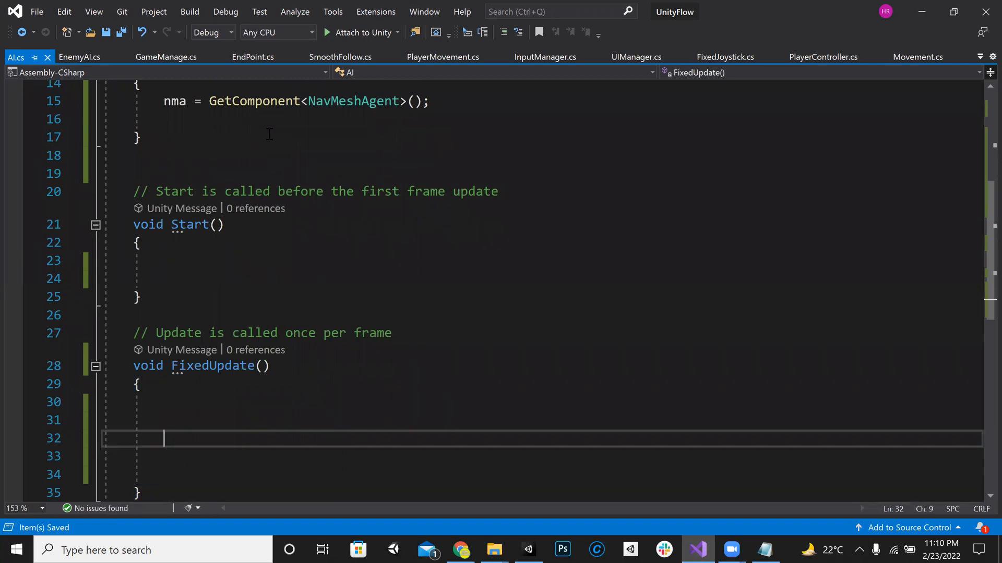
type("nma.")
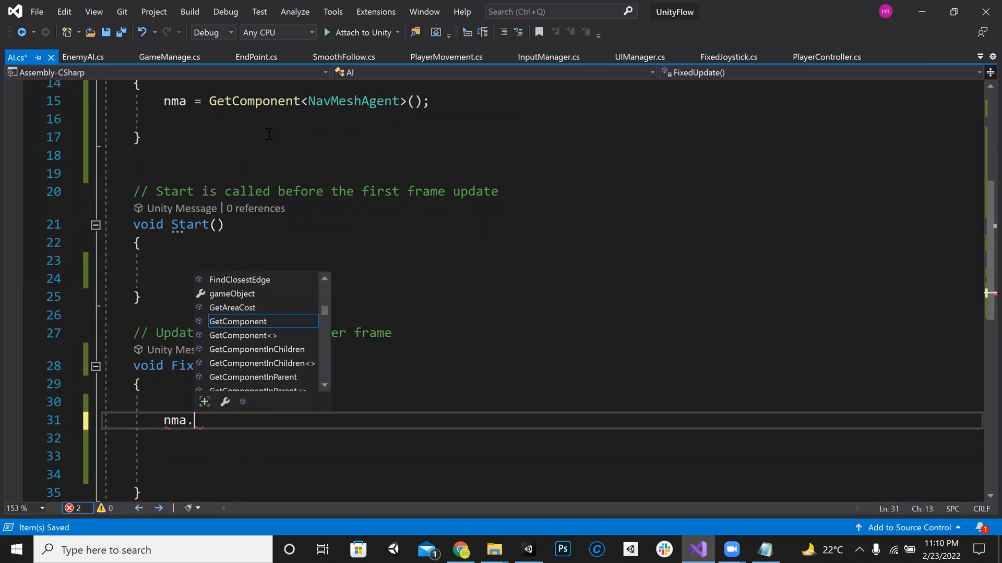
type("setde")
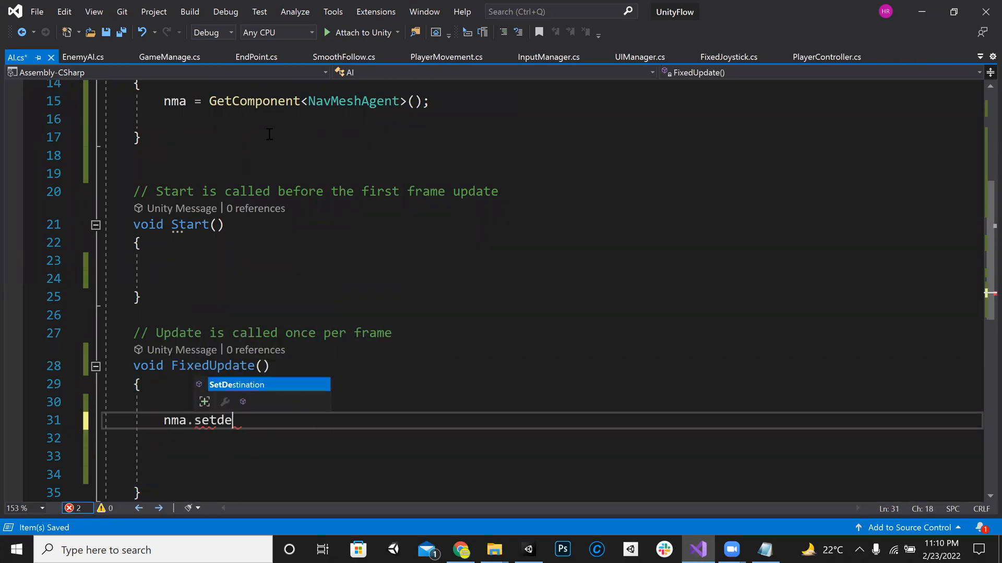
key("Tab")
type("(;")
key("Left")
type("pla")
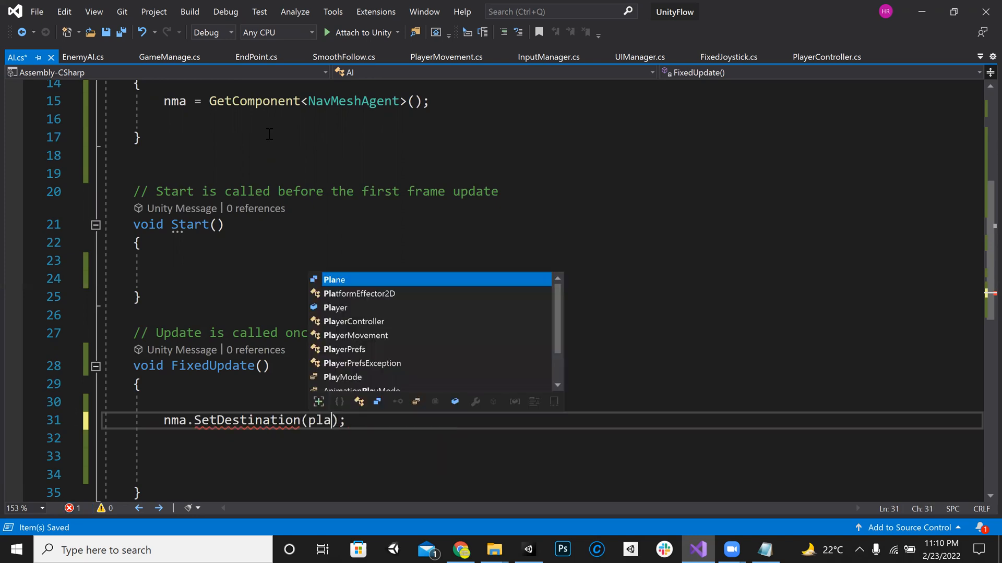
type("ye")
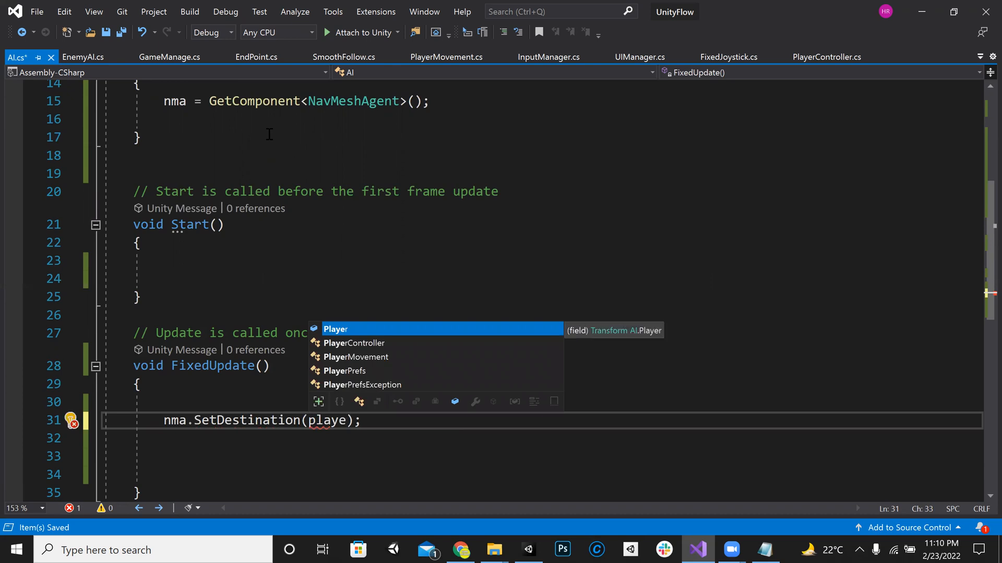
key("Tab")
type(".")
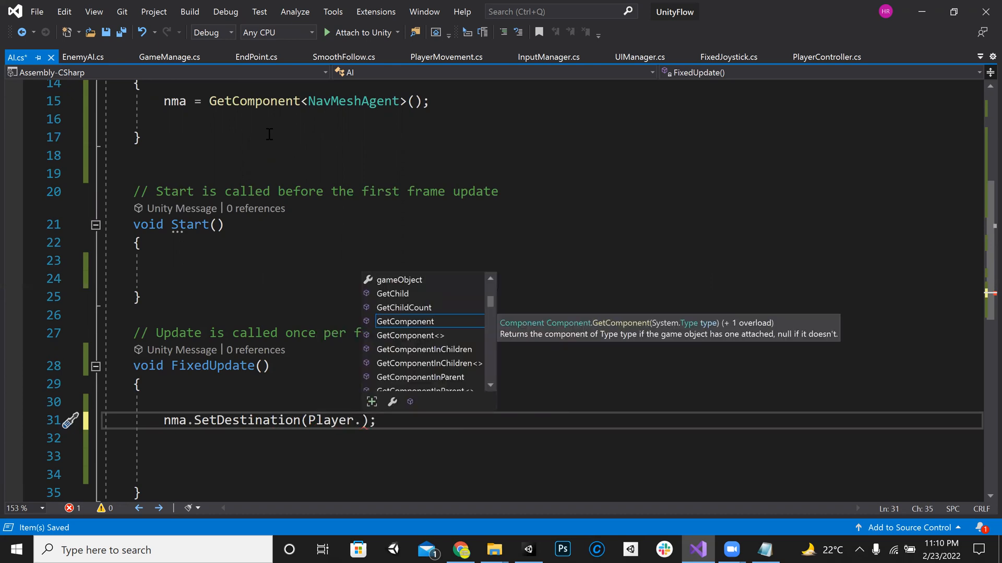
type("position)")
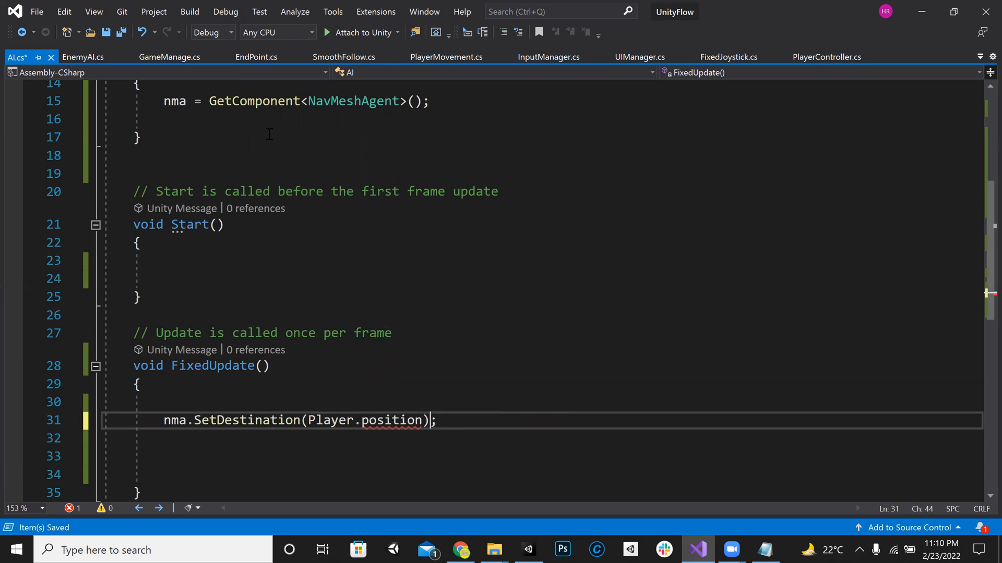
key("ctrl+s")
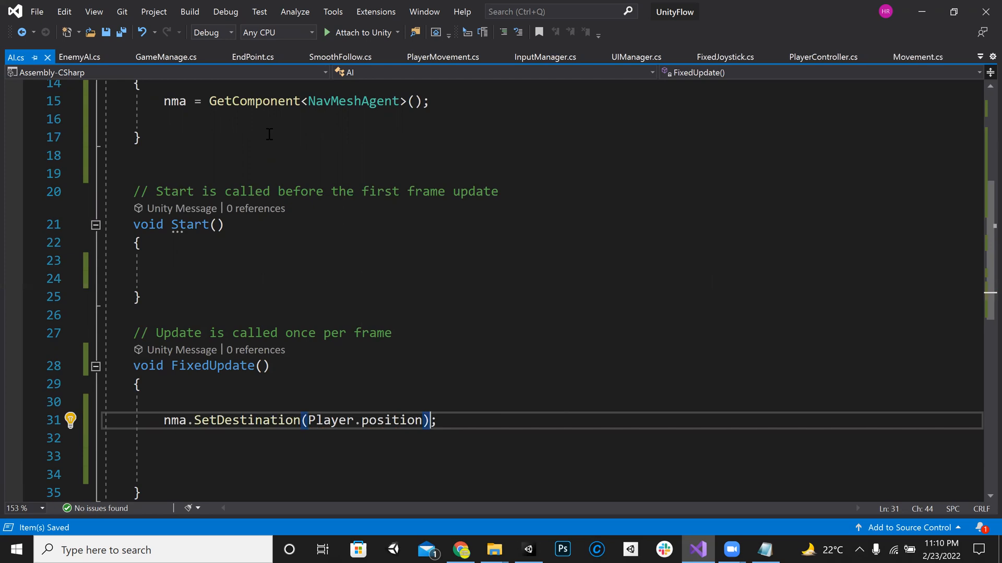
Review the GetComponent assignment in Awake and the SetDestination call in FixedUpdate
scroll(462, 355, "down", 1)
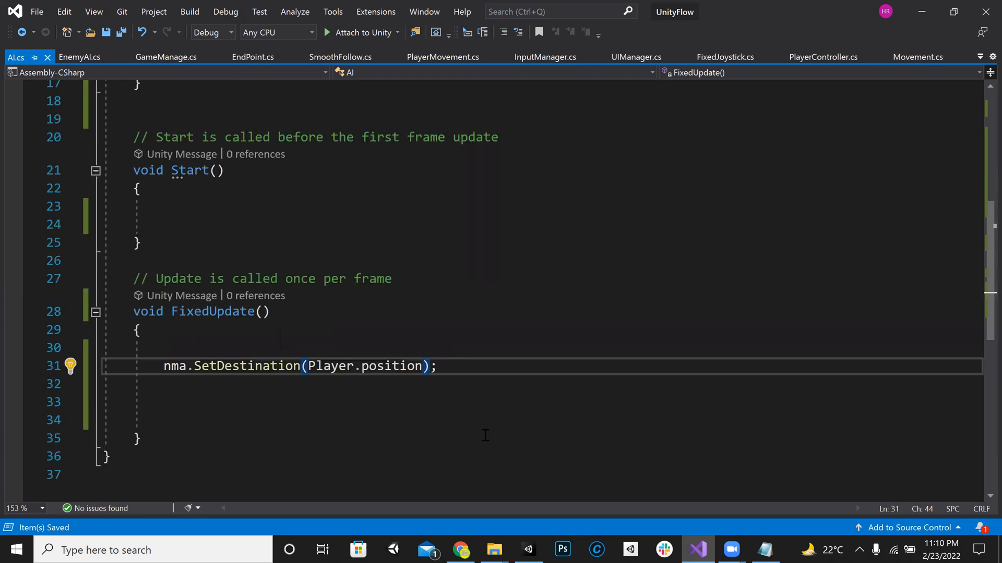
mouse_move(197, 366)
scroll(274, 229, "up", 3)
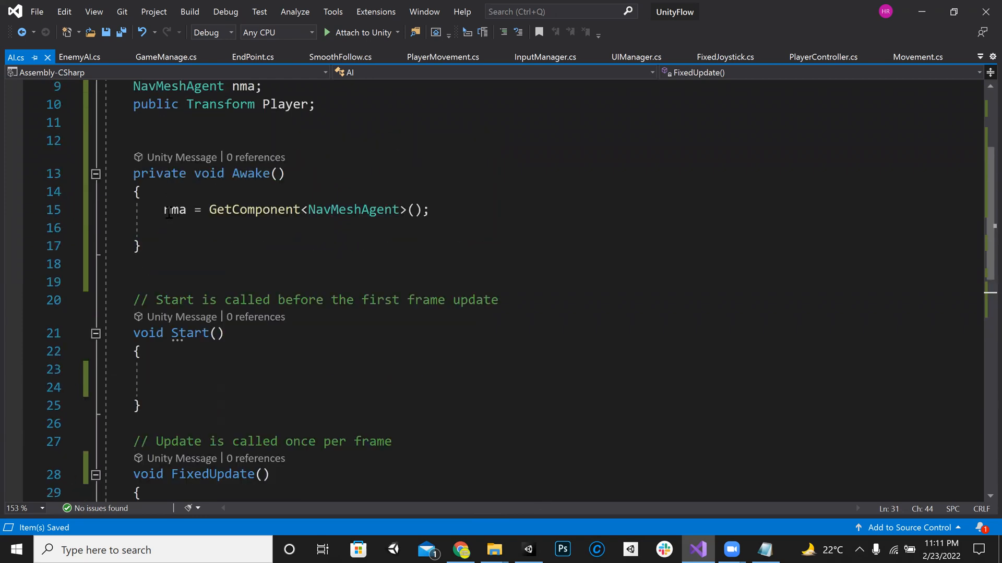
left_click_drag(430, 210, 347, 210)
left_click_drag(239, 213, 210, 211)
scroll(173, 417, "down", 2)
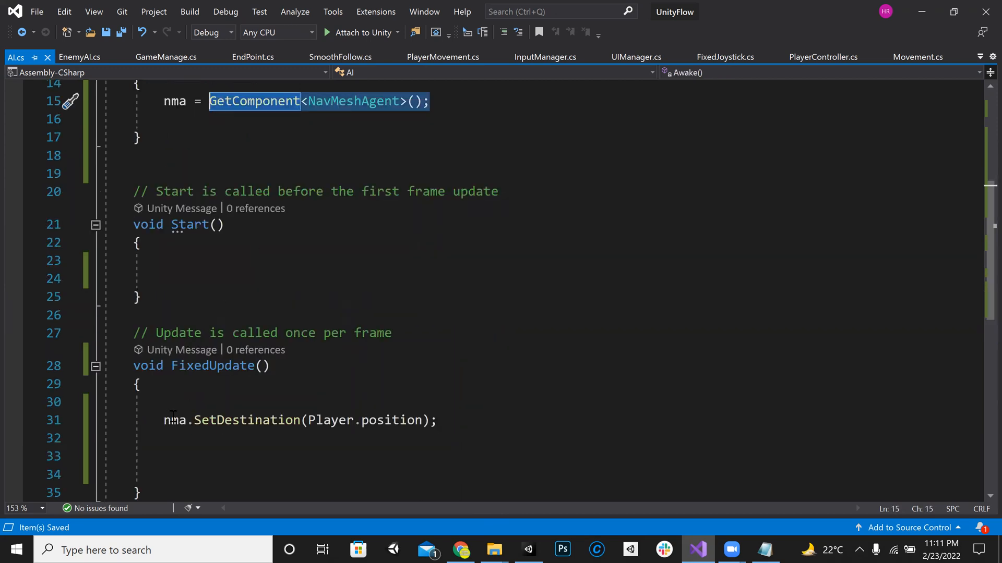
mouse_move(248, 414)
Switch to Unity and assign the Player object to the Player field of the Enemy's AI script
key("alt+Tab")
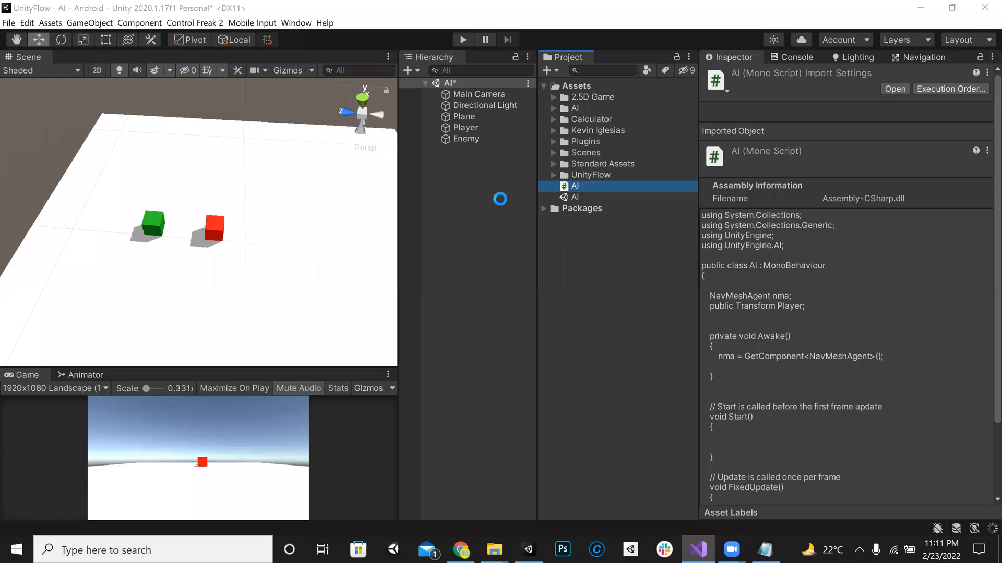
left_click(480, 142)
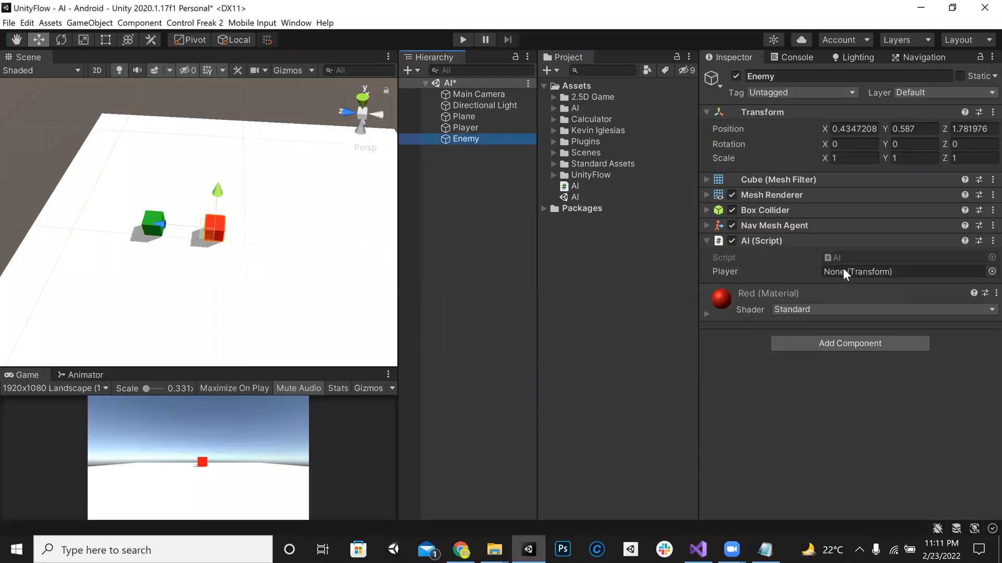
left_click_drag(472, 131, 840, 271)
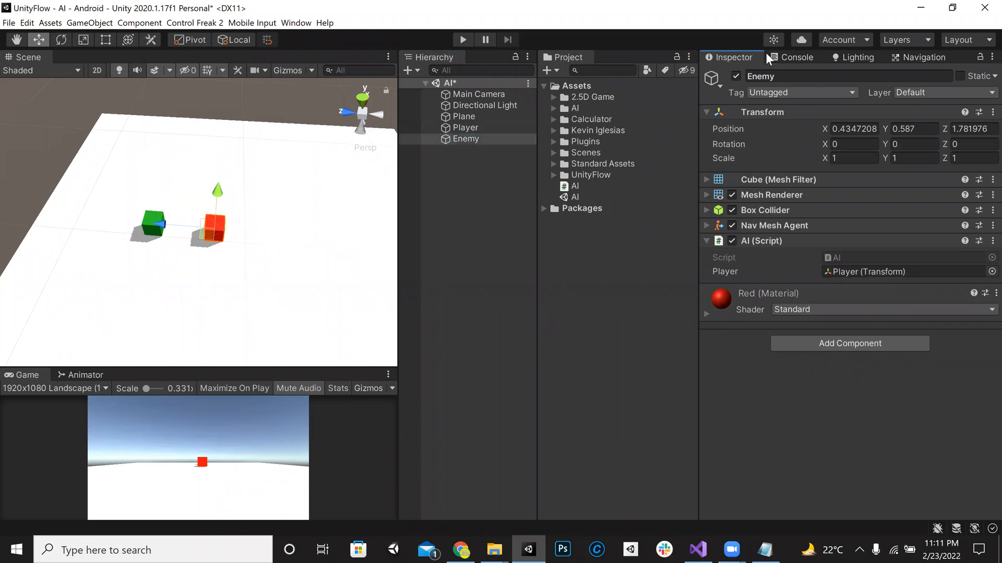
Run the scene with the Console open, move the Player around the plane to test the Enemy's pursuit, and stop playback
left_click(799, 55)
left_click(464, 40)
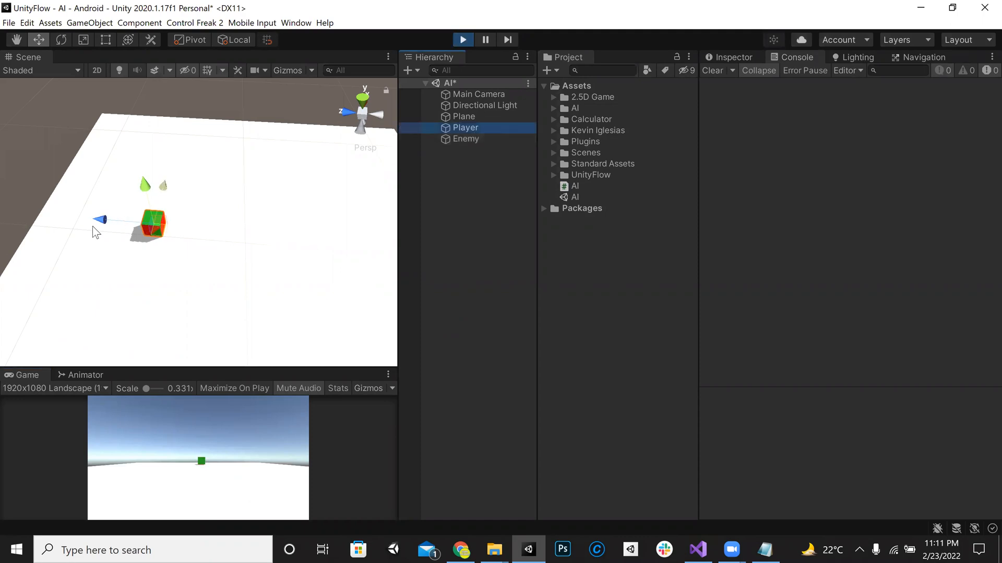
left_click_drag(100, 220, 181, 246)
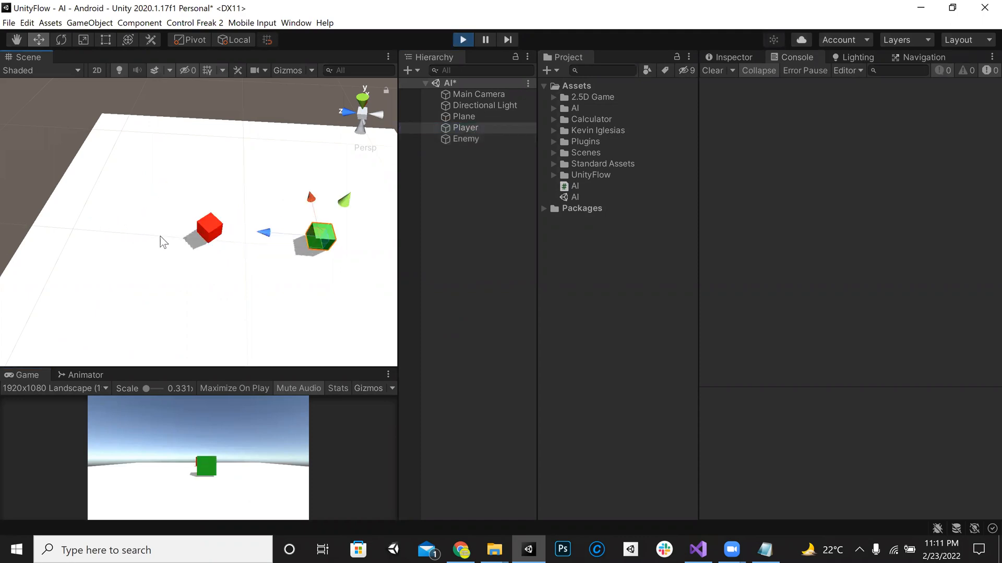
scroll(238, 220, "down", 2)
left_click_drag(289, 196, 304, 289)
right_click_drag(237, 215, 371, 292)
right_click_drag(292, 244, 233, 245)
left_click_drag(219, 263, 78, 286)
right_click_drag(228, 260, 184, 254)
left_click_drag(166, 229, 195, 93)
left_click_drag(120, 161, 267, 171)
left_click_drag(316, 133, 325, 181)
right_click_drag(196, 201, 307, 211)
left_click_drag(231, 153, 199, 78)
left_click_drag(172, 152, 51, 180)
right_click_drag(217, 184, 178, 167)
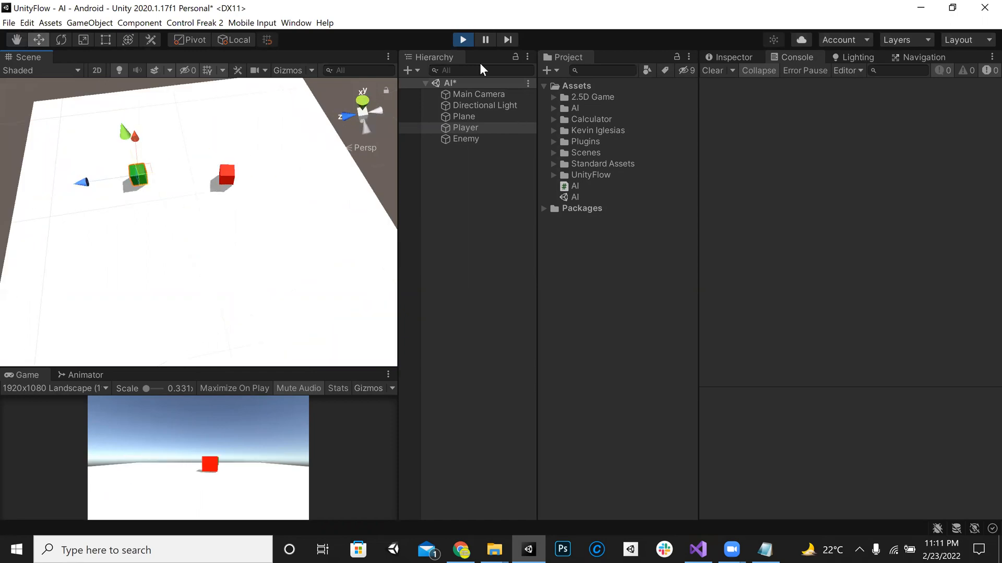
left_click(459, 40)
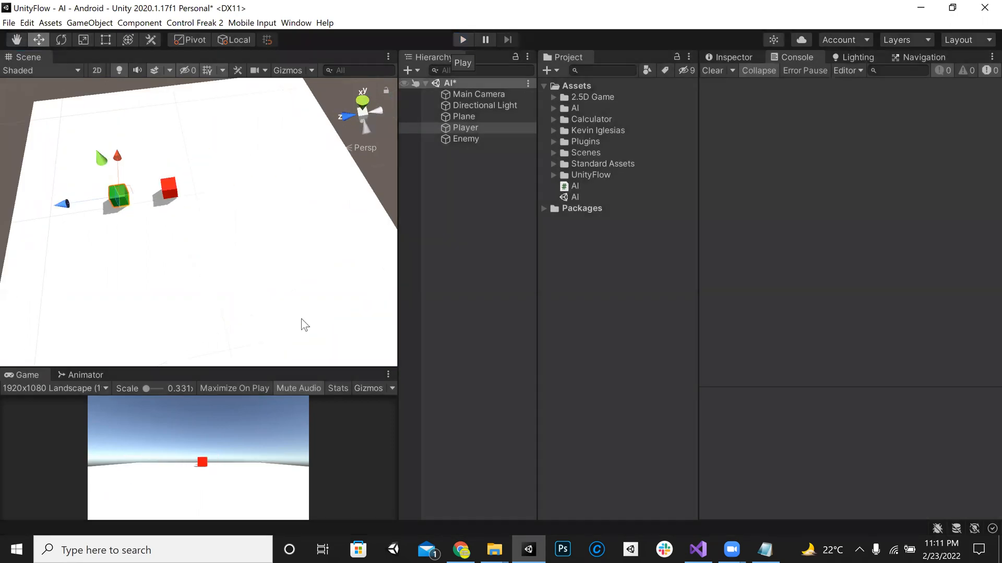
Duplicate the Plane and move the copy beside the original, leaving a narrow gap between them
right_click_drag(207, 208, 546, 199)
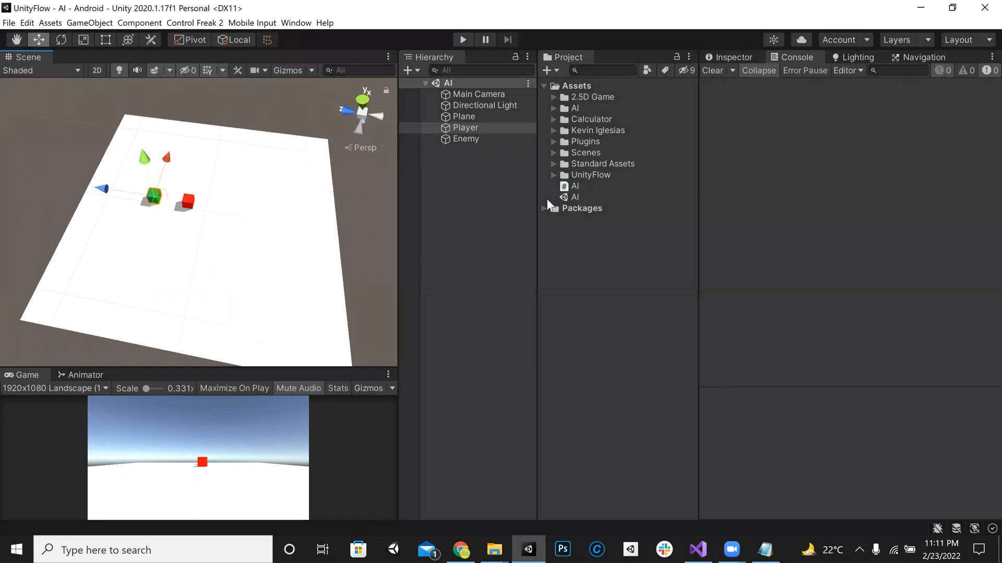
left_click(468, 116)
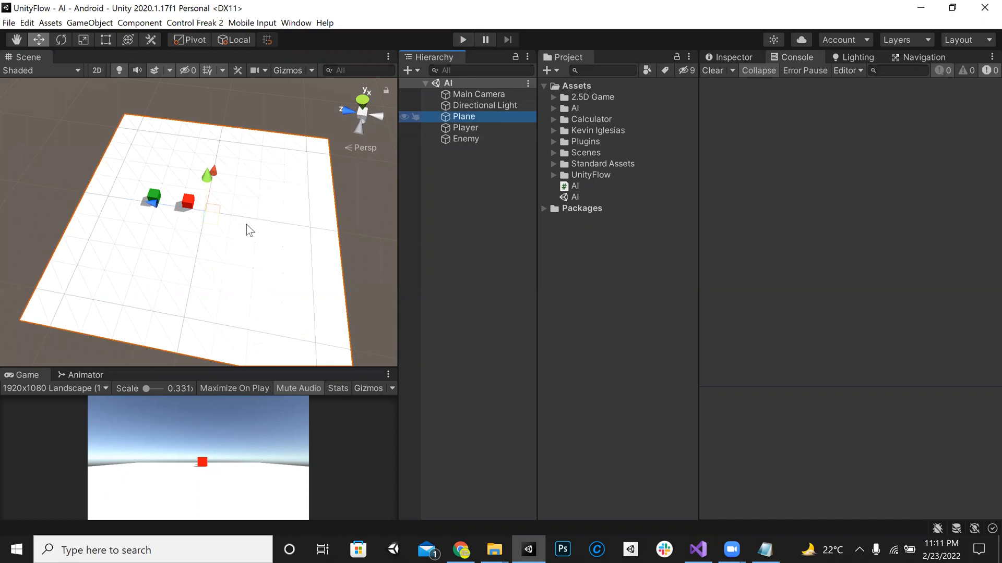
right_click_drag(343, 221, 277, 230)
key("ctrl+d")
left_click_drag(119, 194, 347, 203)
Duplicate the plane twice more and place the copies to complete a two-by-two grid with narrow gaps
right_click_drag(255, 182, 255, 175)
key("ctrl+d")
left_click_drag(287, 132, 365, 318)
right_click_drag(358, 237, 328, 268)
key("ctrl+d")
left_click_drag(329, 295, 145, 373)
left_click_drag(165, 366, 171, 350)
right_click_drag(260, 251, 171, 233)
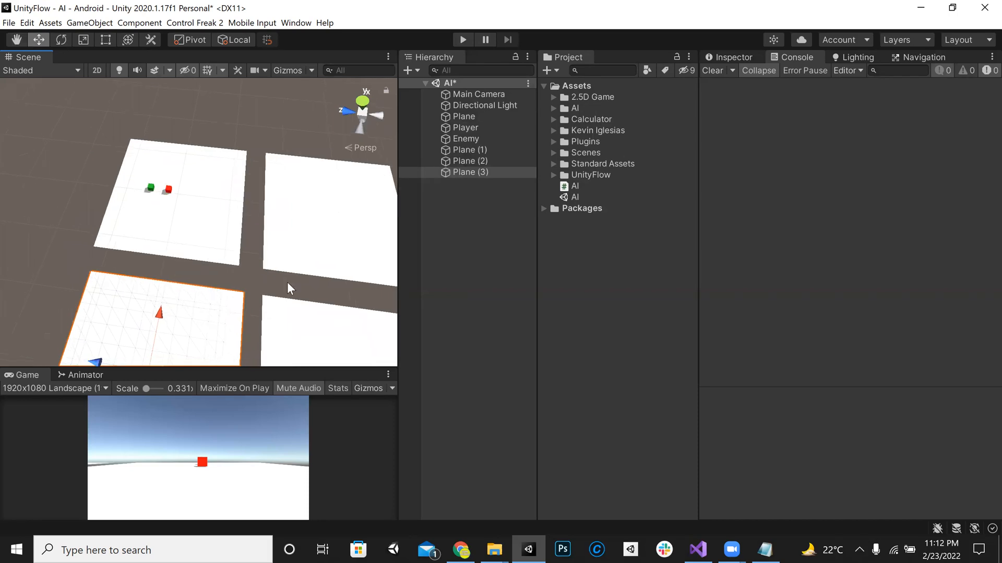
Duplicate Plane (3) and shrink the copy with the Rect tool into a small bridge joining Plane (3) to the original Plane
key("ctrl+d")
right_click_drag(192, 291, 227, 162)
left_click(106, 41)
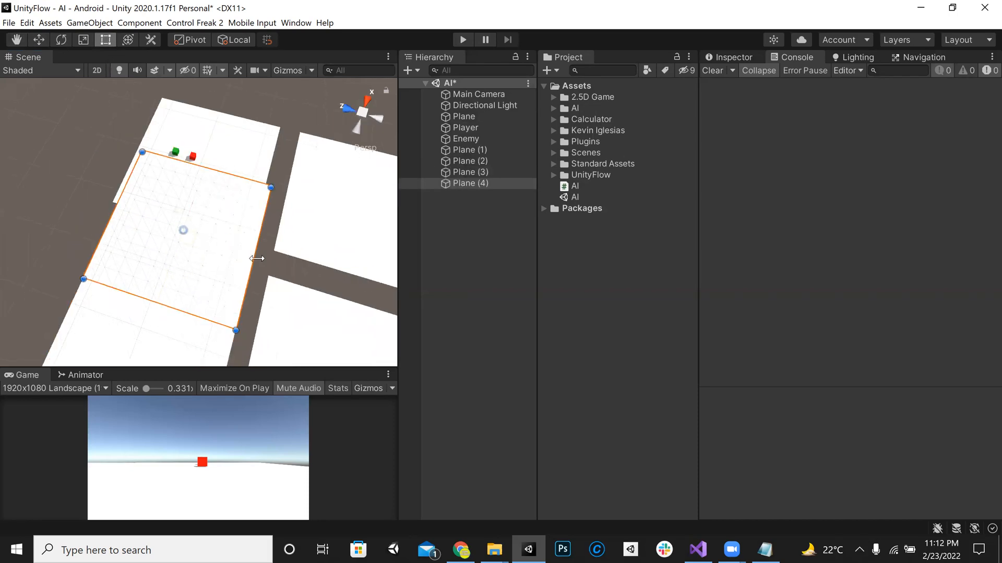
left_click_drag(248, 260, 178, 212)
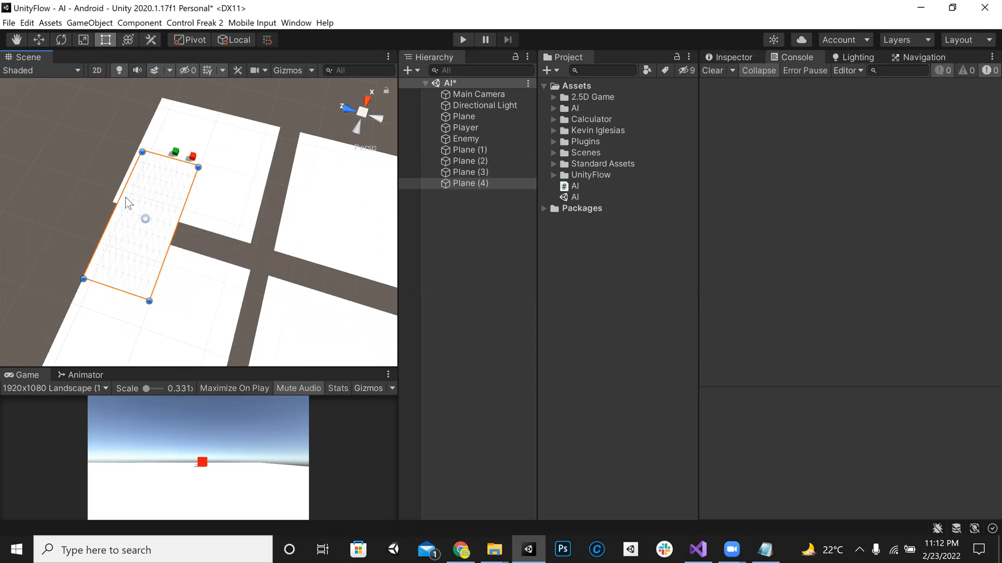
left_click_drag(120, 193, 163, 239)
left_click_drag(136, 295, 167, 221)
key("alt")
left_click_drag(273, 256, 462, 176, "alt")
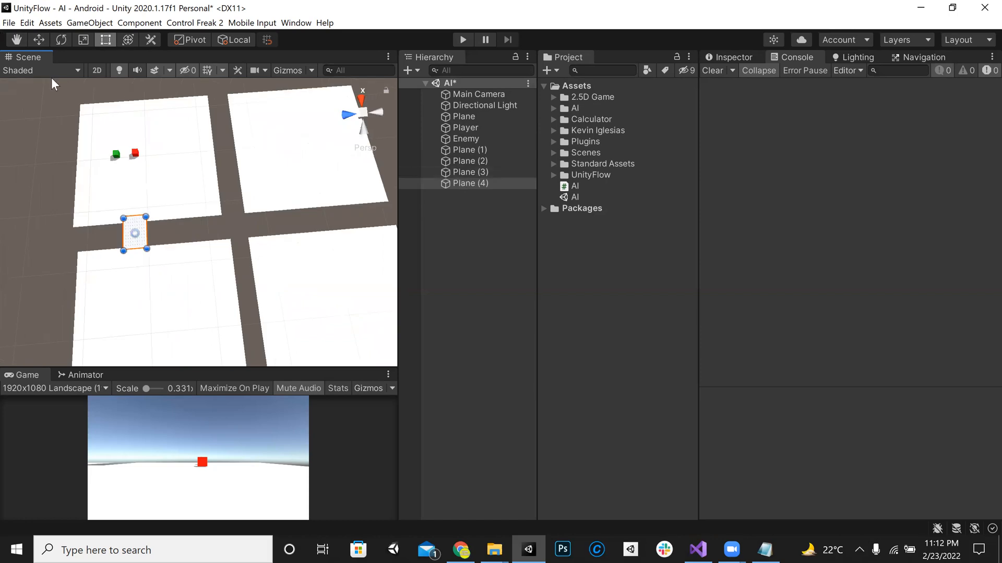
Duplicate the small bridge plane and move the copy across the gap between Plane (1) and Plane (2)
key("ctrl+d")
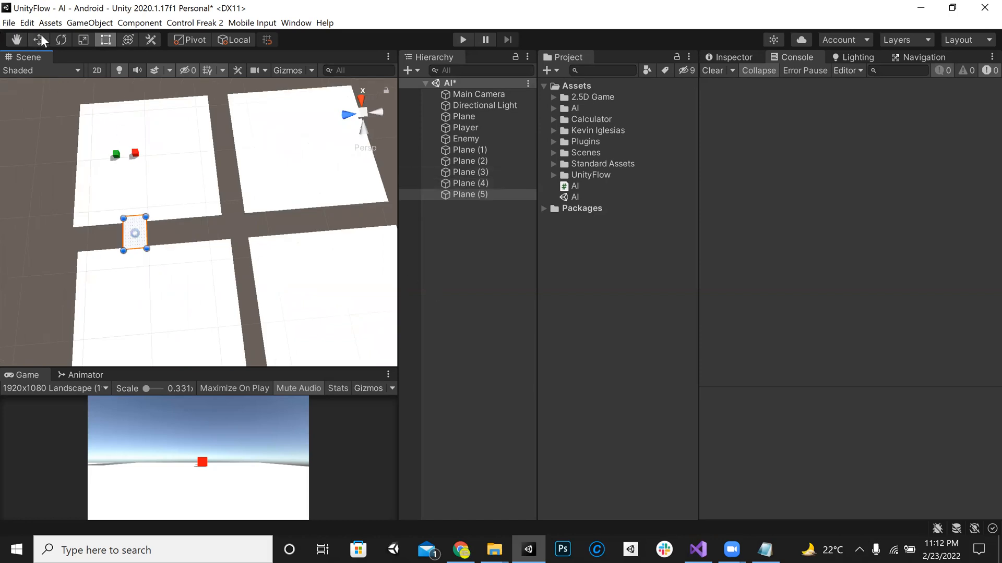
left_click(40, 36)
left_click_drag(101, 234, 344, 206)
key("alt")
Duplicate the bridge plane again and move the copy toward the gap between the original Plane and Plane (1)
key("ctrl+d")
left_click_drag(297, 146, 136, 145)
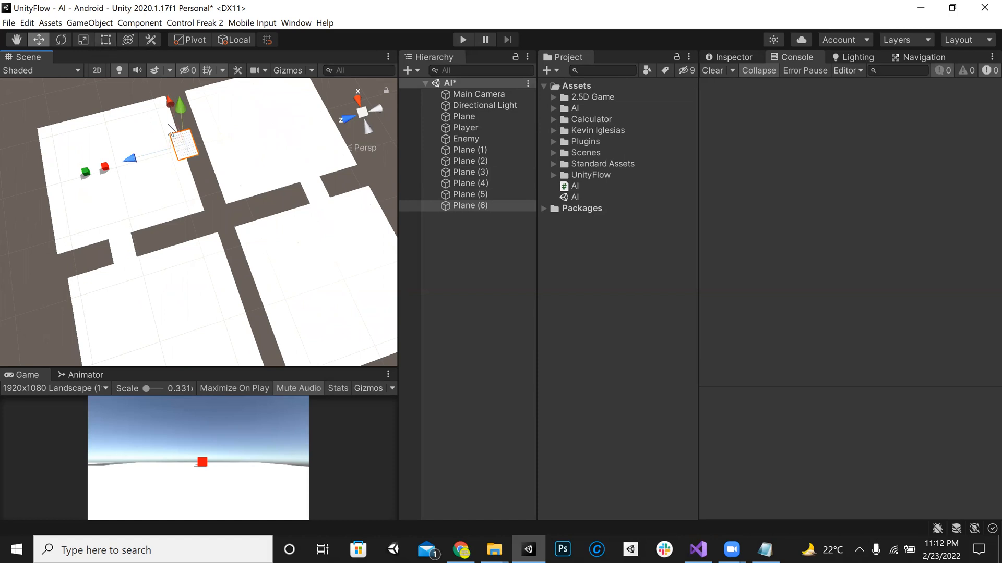
left_click(105, 40)
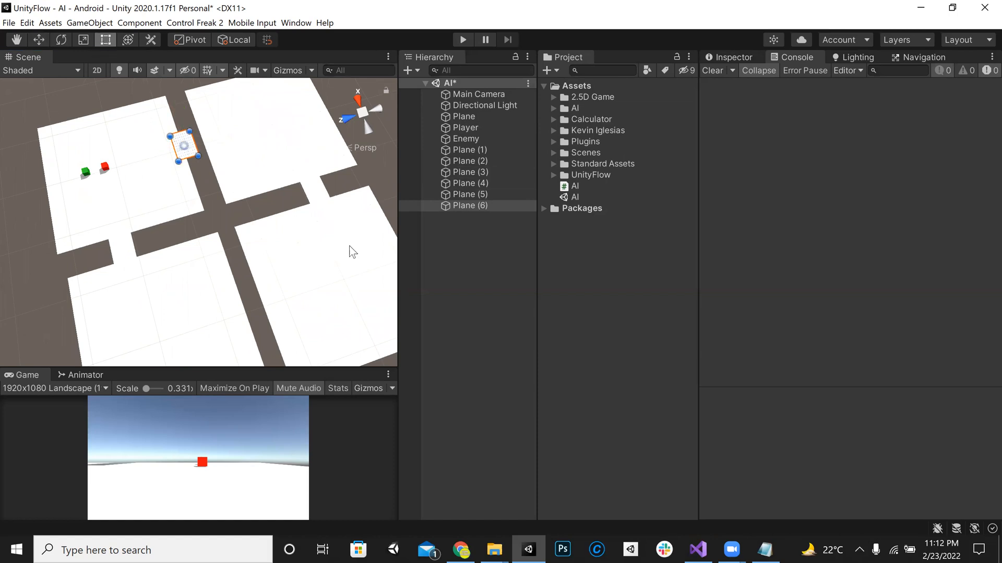
right_click_drag(194, 197, 54, 38)
key("w")
left_click_drag(191, 137, 200, 223)
key("ctrl+z")
mouse_move(197, 232)
right_mouse_down()
mouse_move(201, 258)
mouse_move(201, 215)
right_mouse_up()
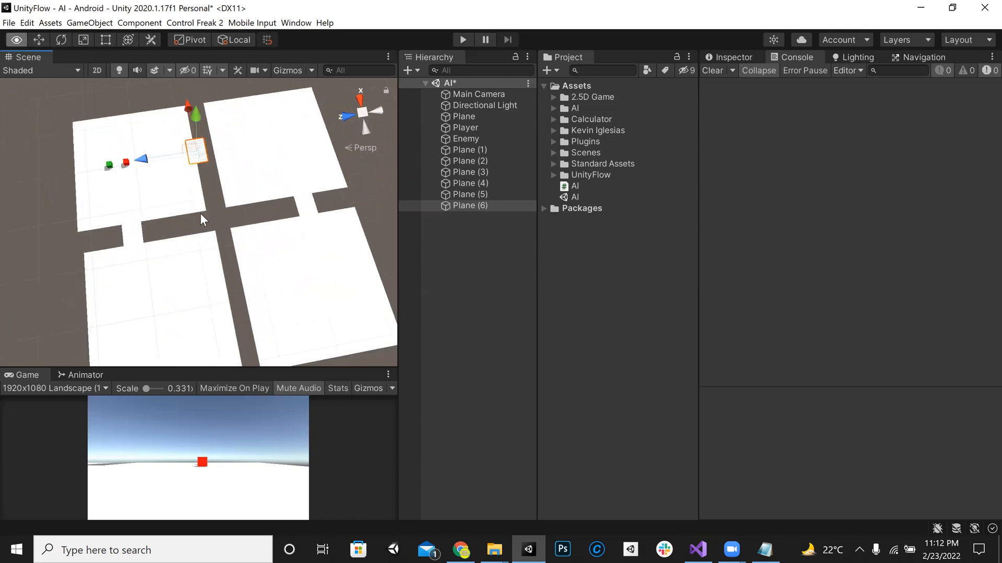
scroll(183, 108, "down", 1)
left_click_drag(194, 124, 197, 196)
key("ctrl+z")
Move Plane (6) to the gap between Plane (2) and Plane (3) and widen it to bridge them
right_click_drag(149, 128, 207, 124)
left_click_drag(221, 121, 234, 261)
right_click_drag(233, 260, 231, 286)
left_click_drag(229, 289, 227, 289)
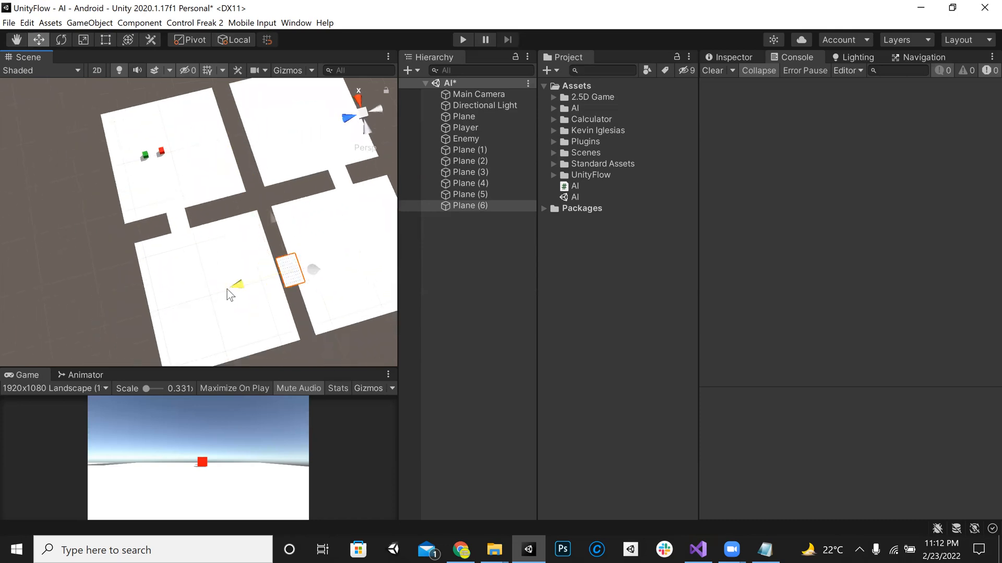
right_click_drag(226, 264, 180, 174)
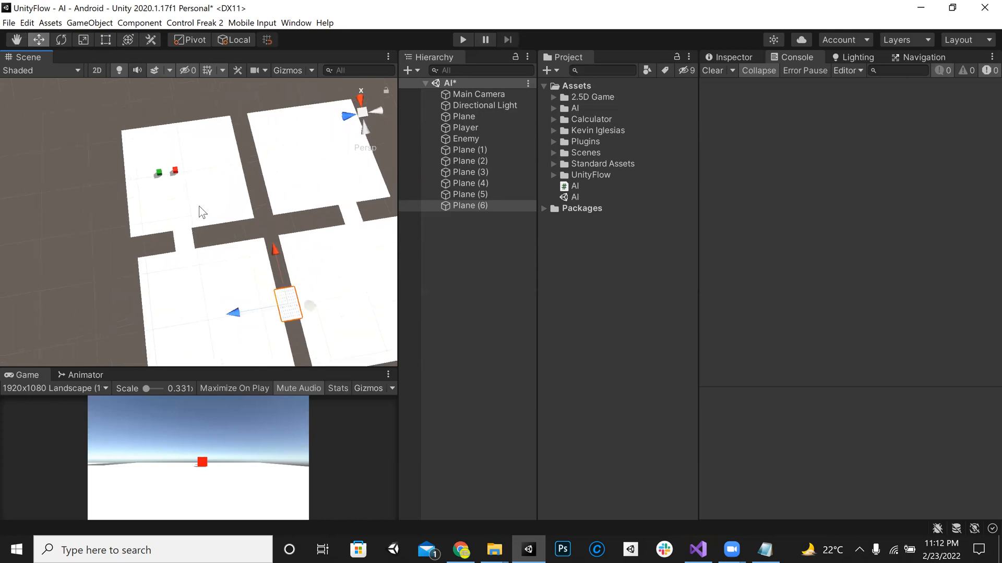
left_click(105, 39)
left_click_drag(278, 308, 267, 308, "alt")
left_click(500, 330)
Select Plane (1) through Plane (6), check their shared Static setting, and clear the selection
right_click_drag(221, 226, 221, 202)
left_click(484, 151)
left_click(473, 207, "shift")
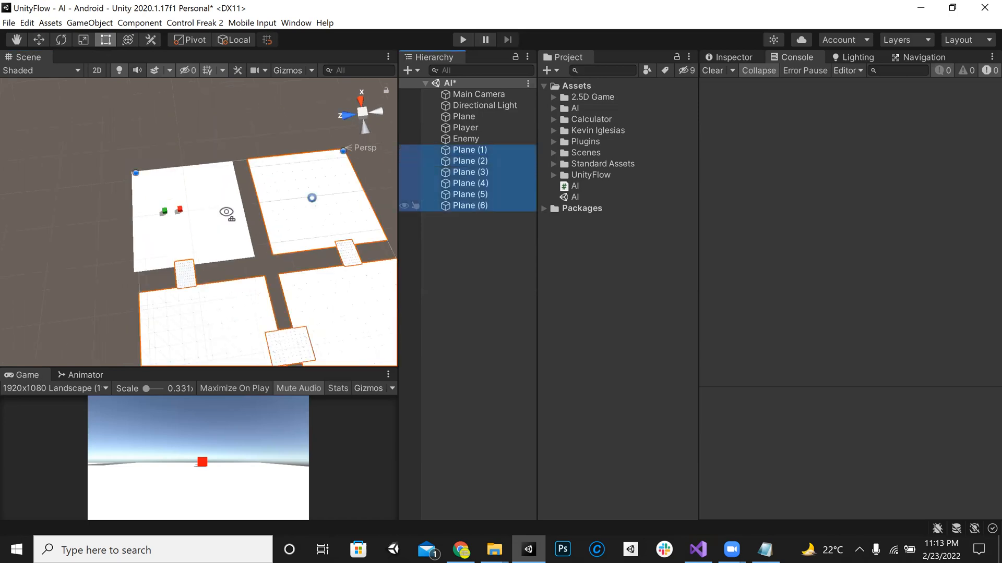
left_click_drag(226, 213, 242, 244, "alt")
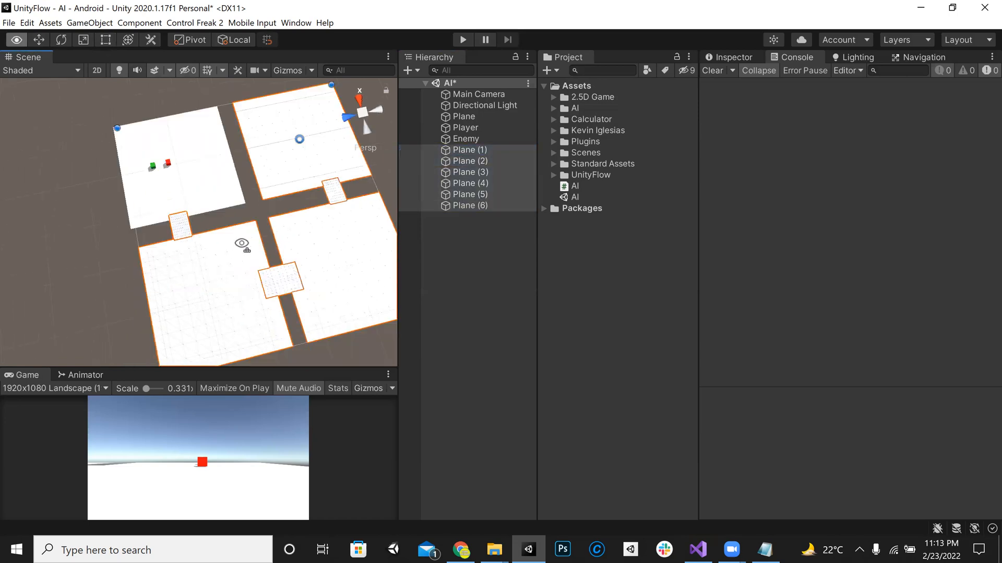
left_click(733, 58)
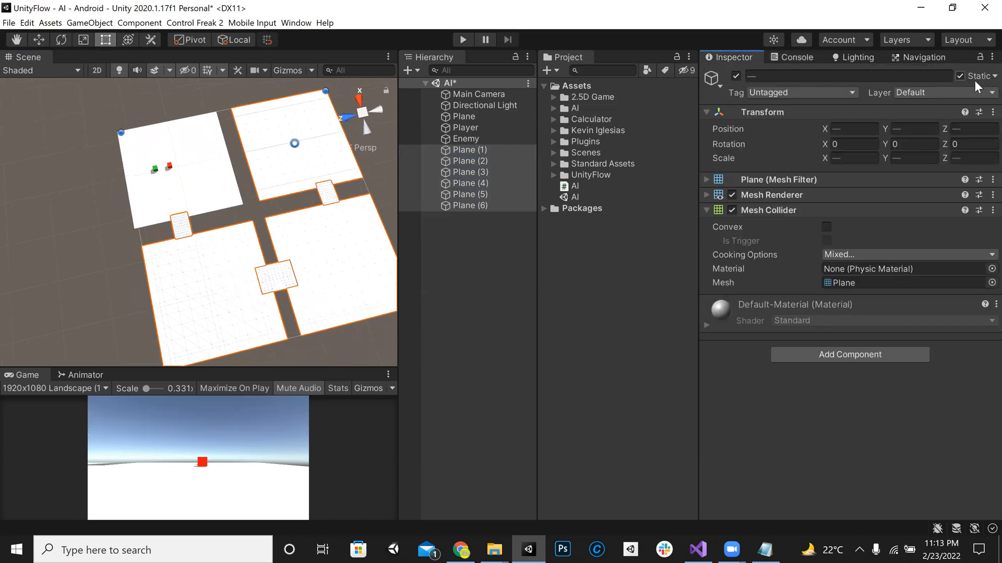
left_click(465, 250)
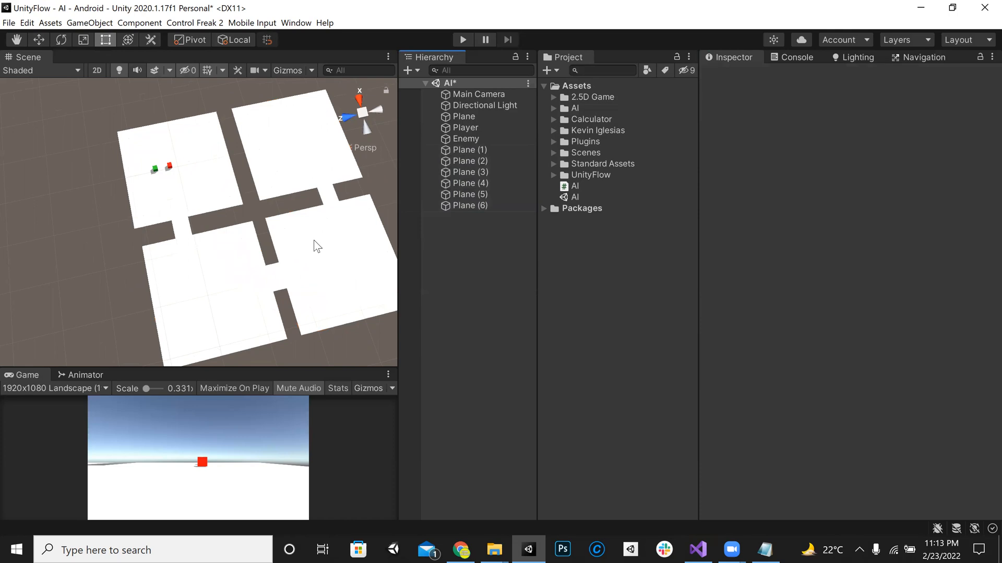
Inspect the settings of the NavMesh asset inside the AI folder and bring all four large planes into the Scene view
right_click_drag(293, 227, 258, 206)
left_click(553, 108)
left_click(592, 120)
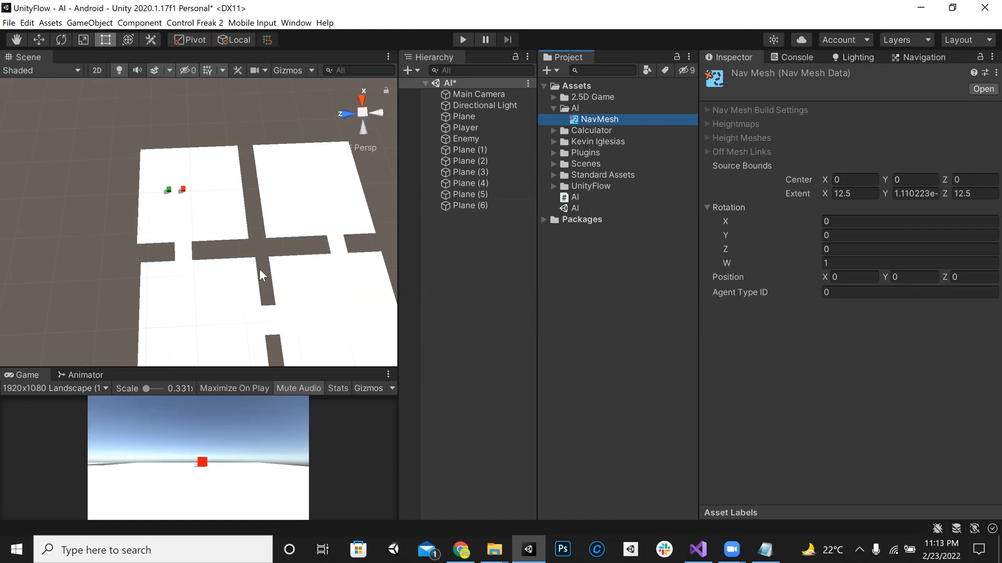
right_click_drag(260, 269, 262, 291)
scroll(262, 293, "down", 2)
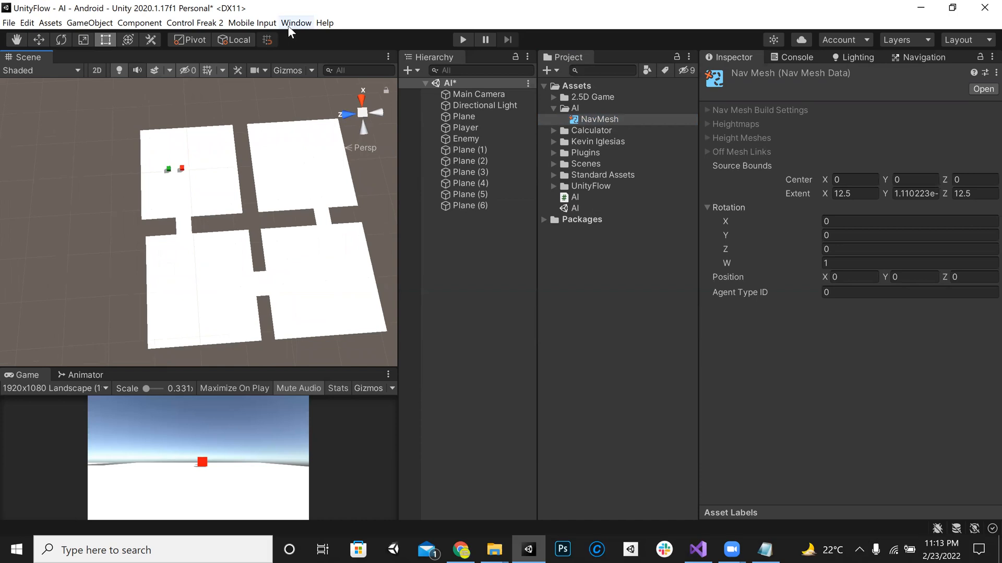
Check the Static setting of Plane (1) through Plane (6) together and of the original Plane
left_click(464, 152)
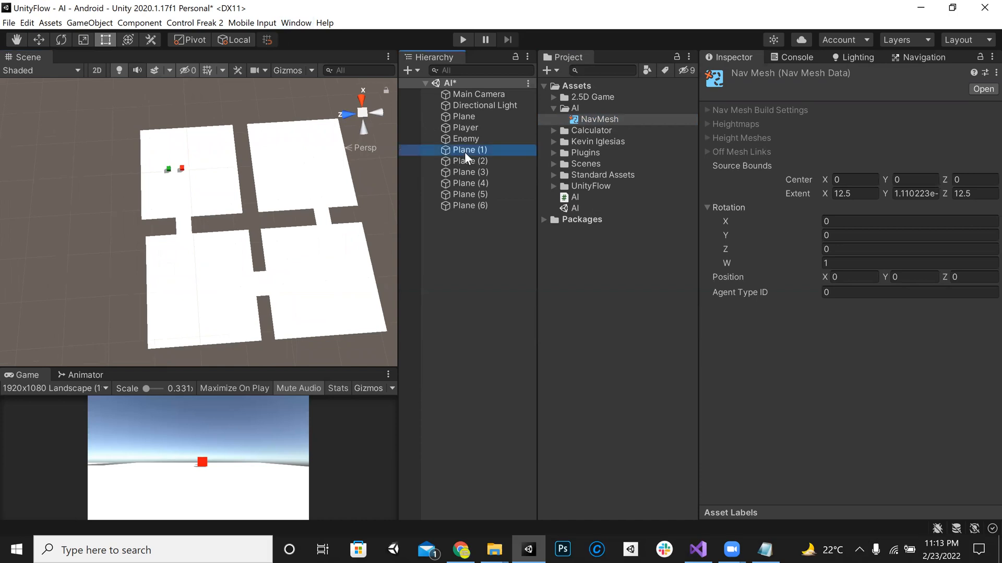
left_click(466, 205, "shift")
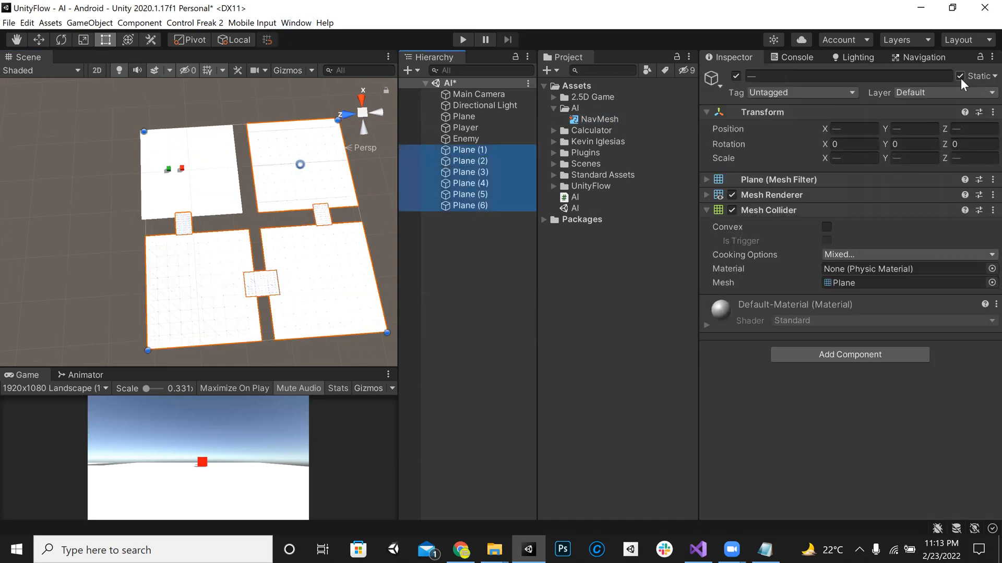
left_click(736, 77)
left_click(735, 77)
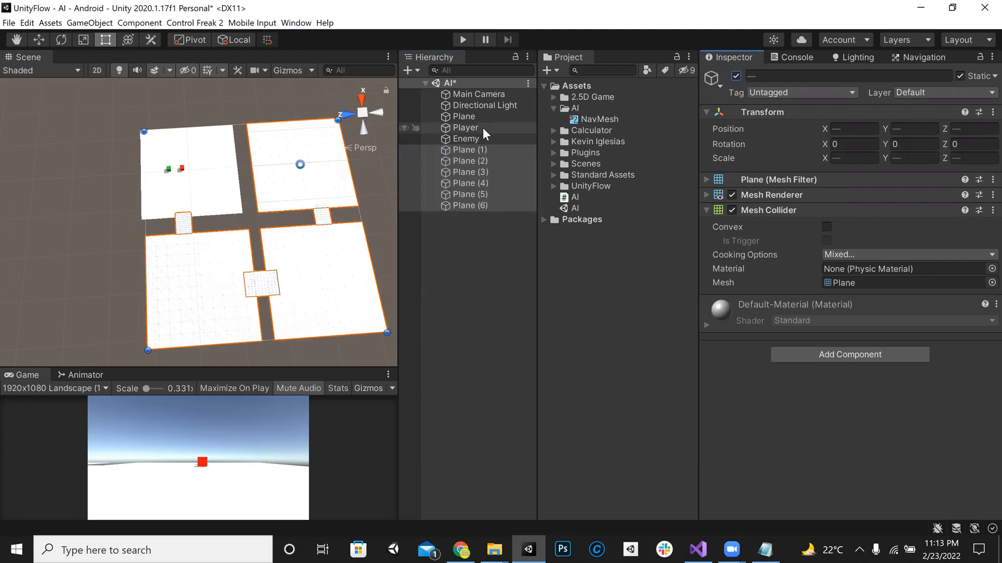
left_click(470, 117)
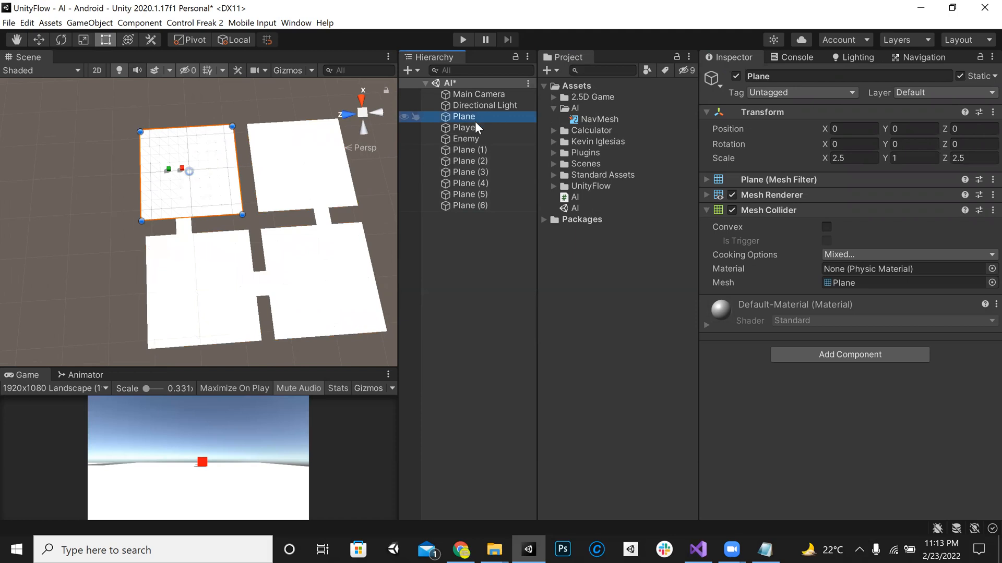
Open the AI Navigation window and review its Areas and Bake settings
left_click(467, 127)
left_click(297, 23)
mouse_move(429, 266)
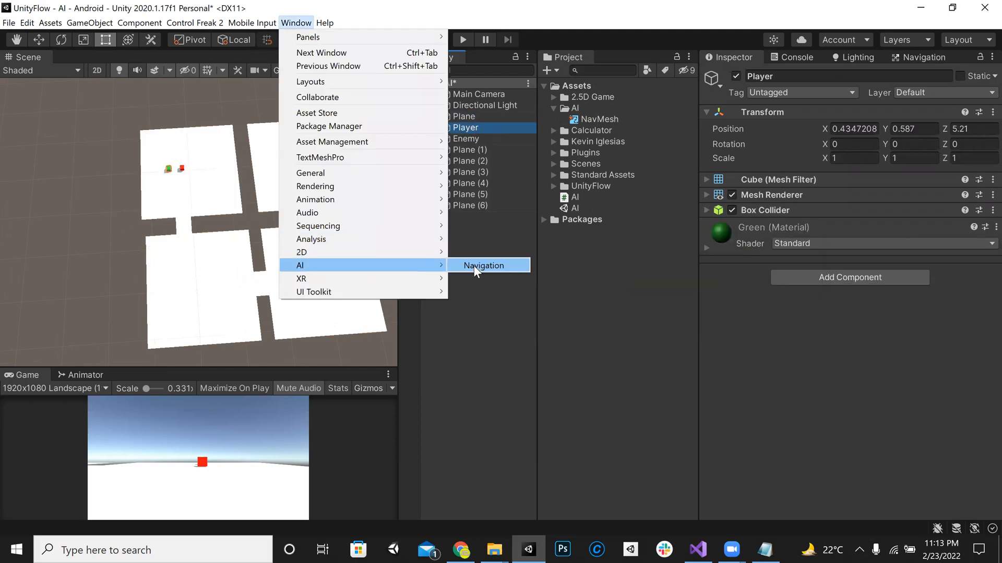
left_click(474, 265)
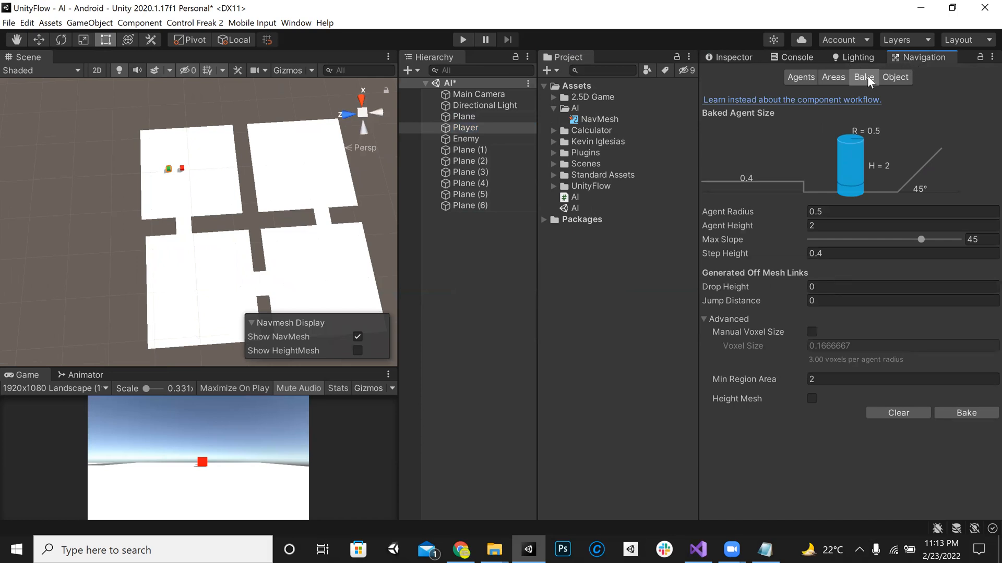
left_click(833, 76)
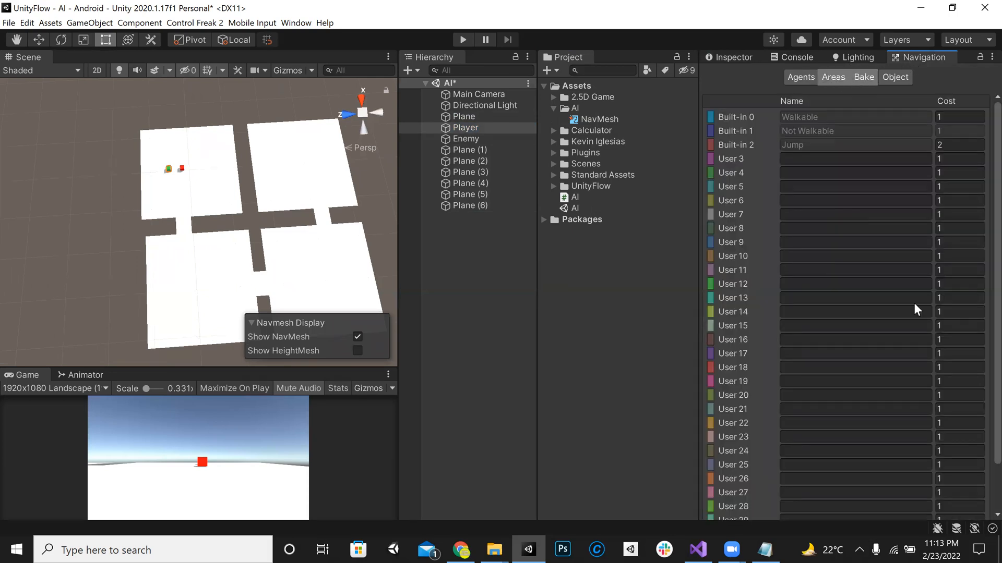
left_click(863, 76)
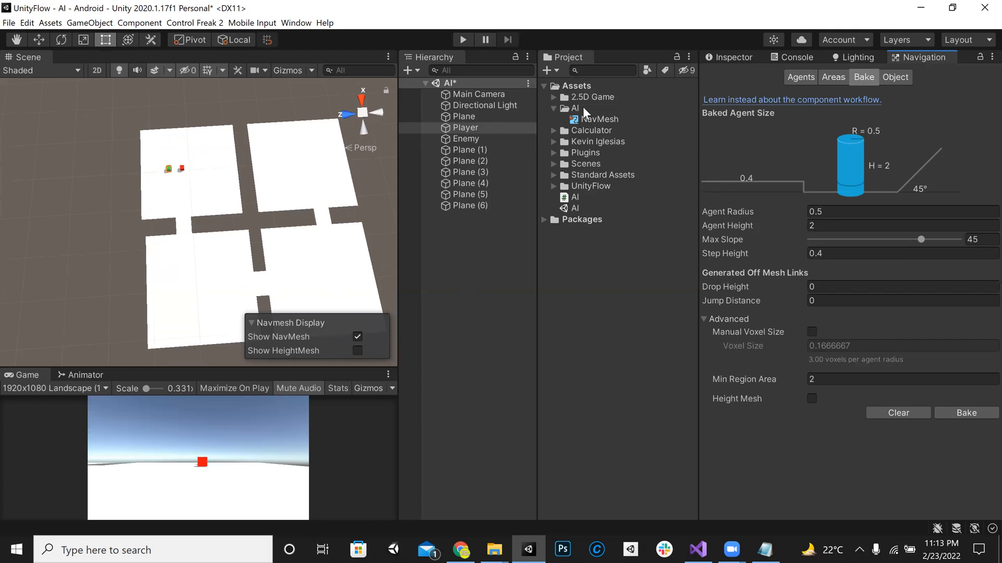
Clear the current selection, run the scene in Play mode, and select the Player
left_click(589, 119)
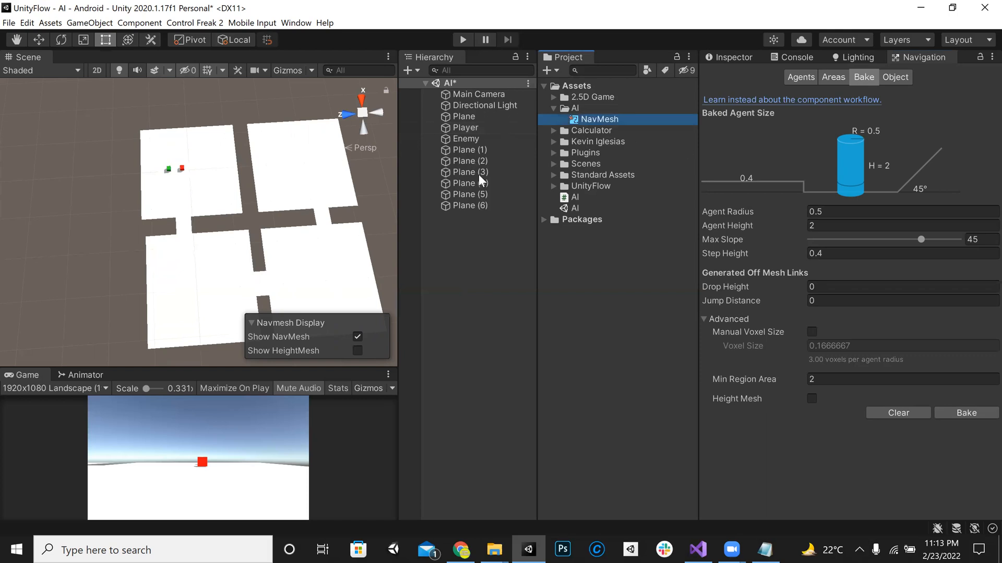
left_click(479, 138)
left_click(470, 282)
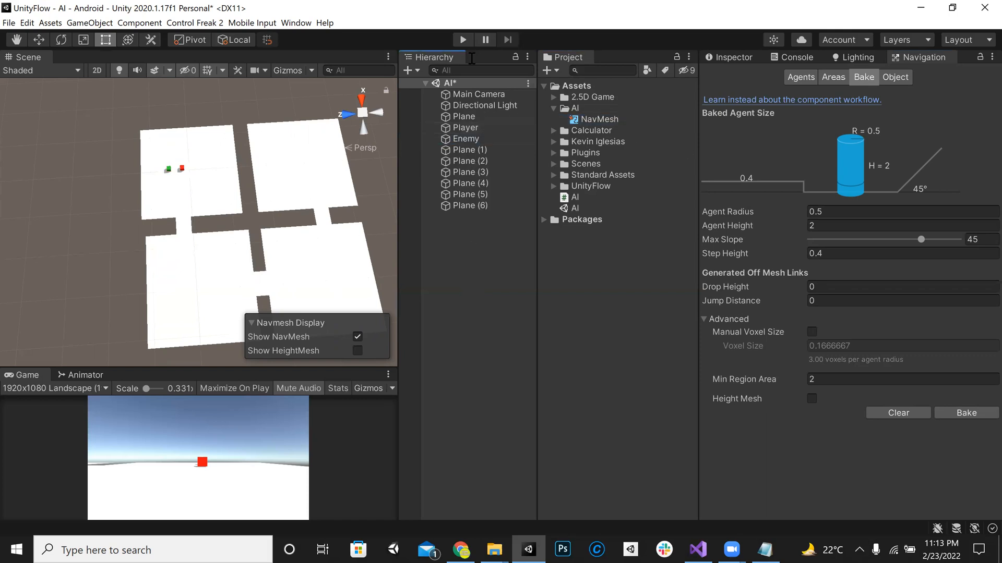
left_click(463, 39)
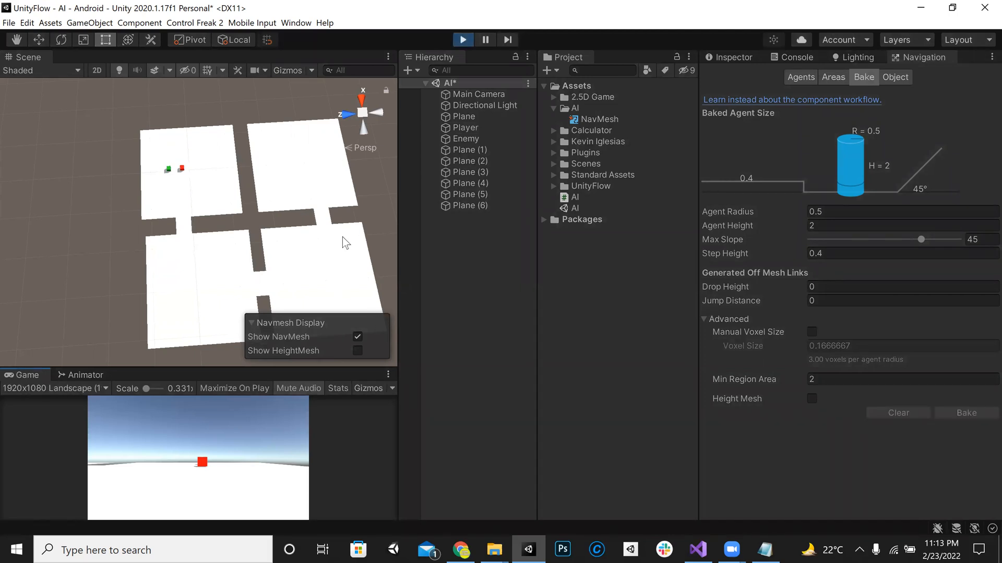
left_click(470, 128)
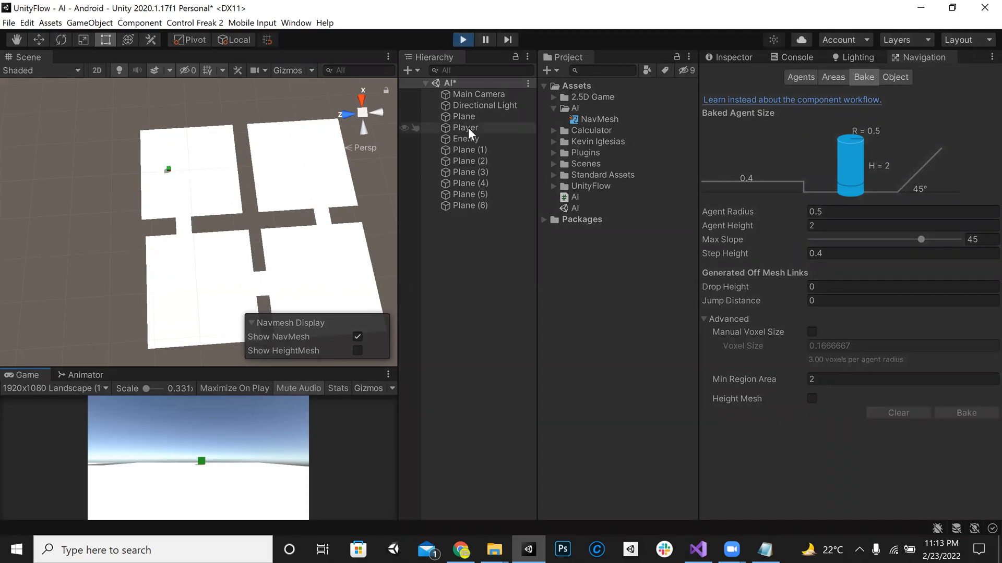
Dock the Project window together with the Hierarchy to widen the Scene view
left_click_drag(264, 160, 409, 257, "alt")
scroll(241, 159, "up", 4)
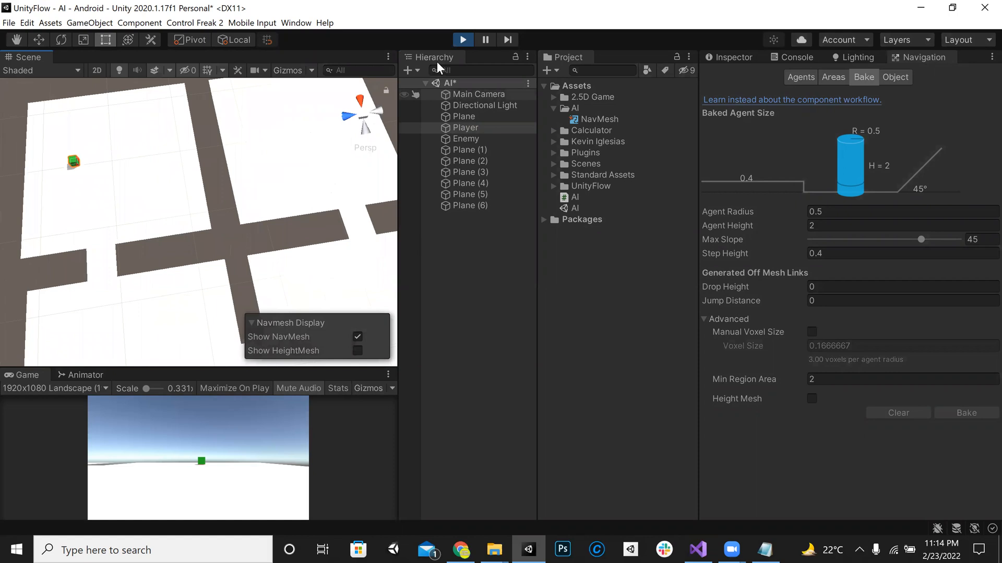
left_click_drag(566, 58, 420, 164)
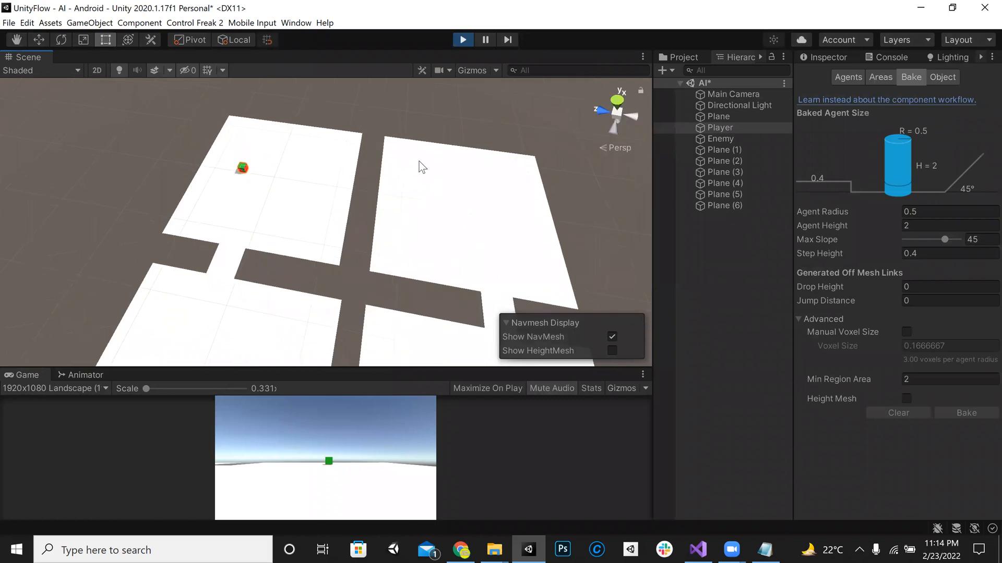
Use the Move tool to take the Player over the nearest bridge and around the adjoining plane, testing whether the Enemy follows
key("w")
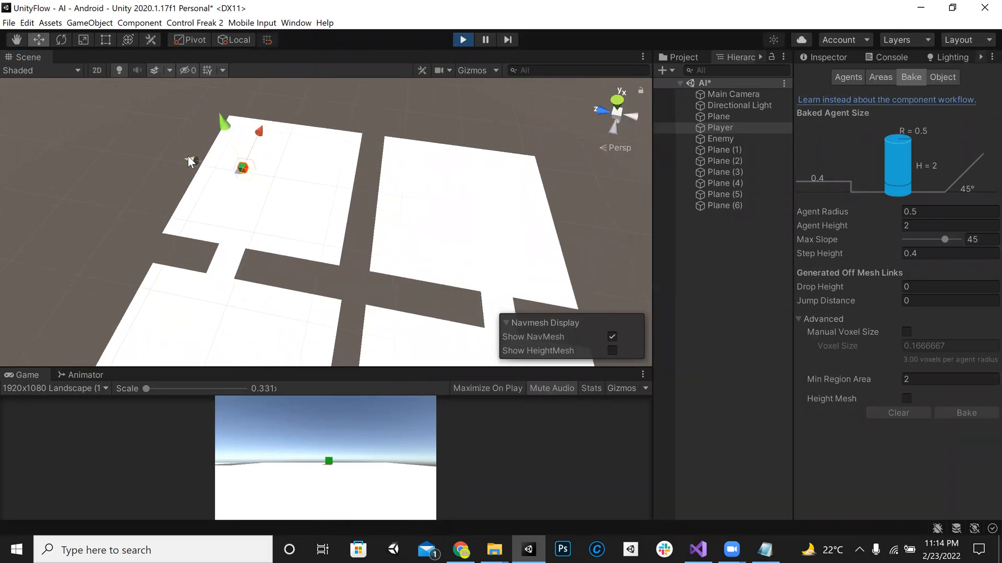
left_click_drag(198, 234, 130, 239, "alt")
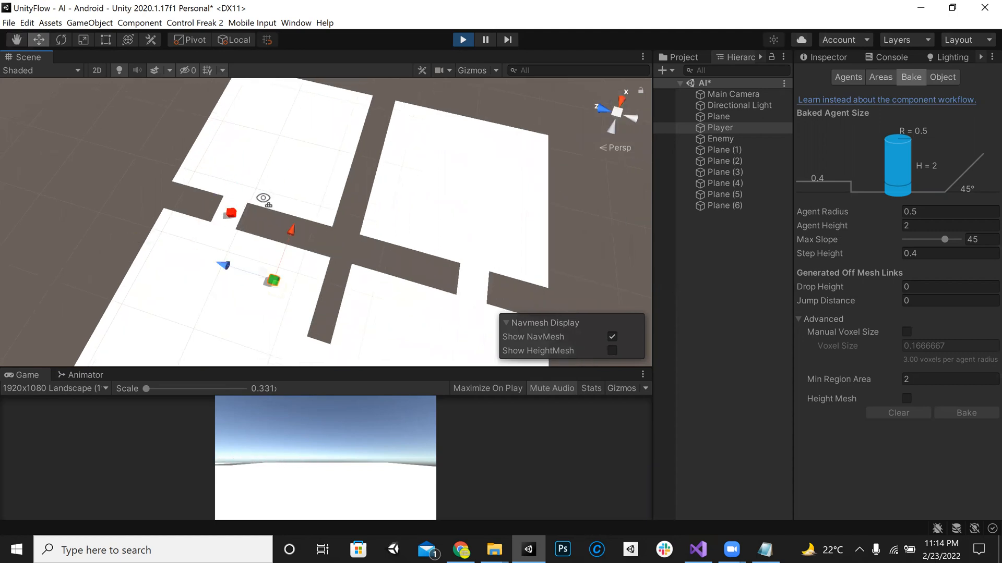
right_click_drag(263, 198, 283, 240)
right_click_drag(264, 315, 208, 206)
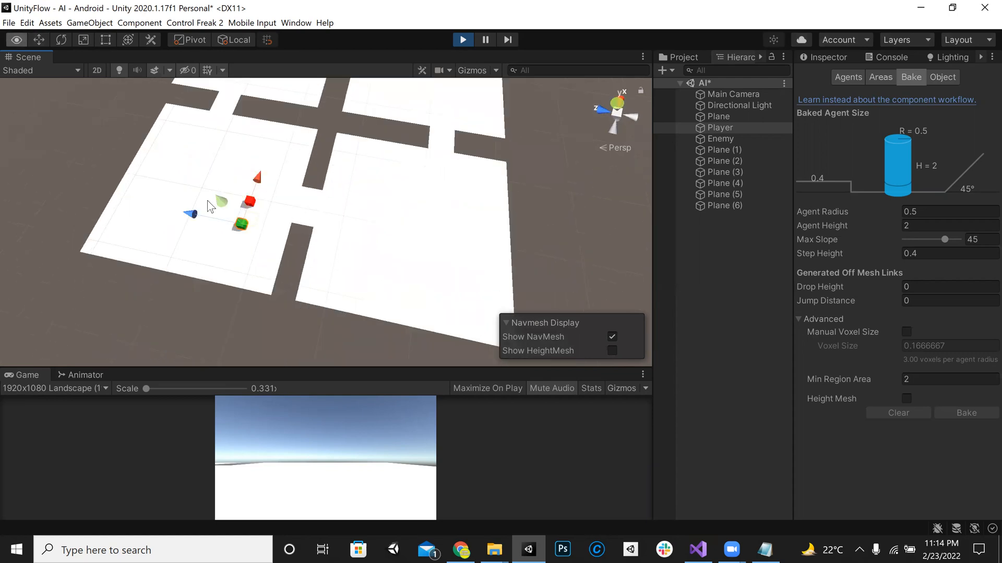
left_click_drag(187, 152, 102, 95)
right_click_drag(200, 107, 178, 135)
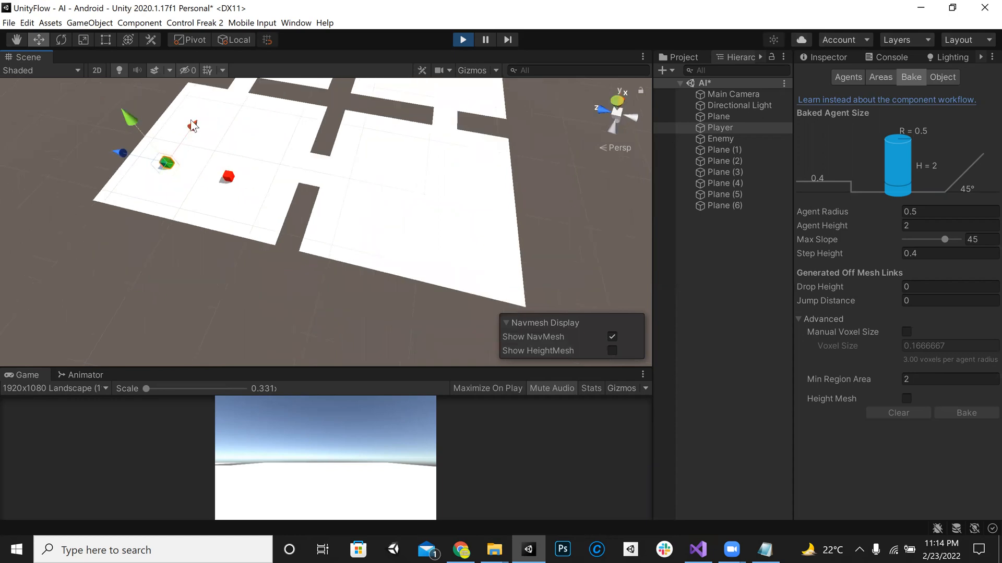
right_click_drag(313, 288, 313, 214)
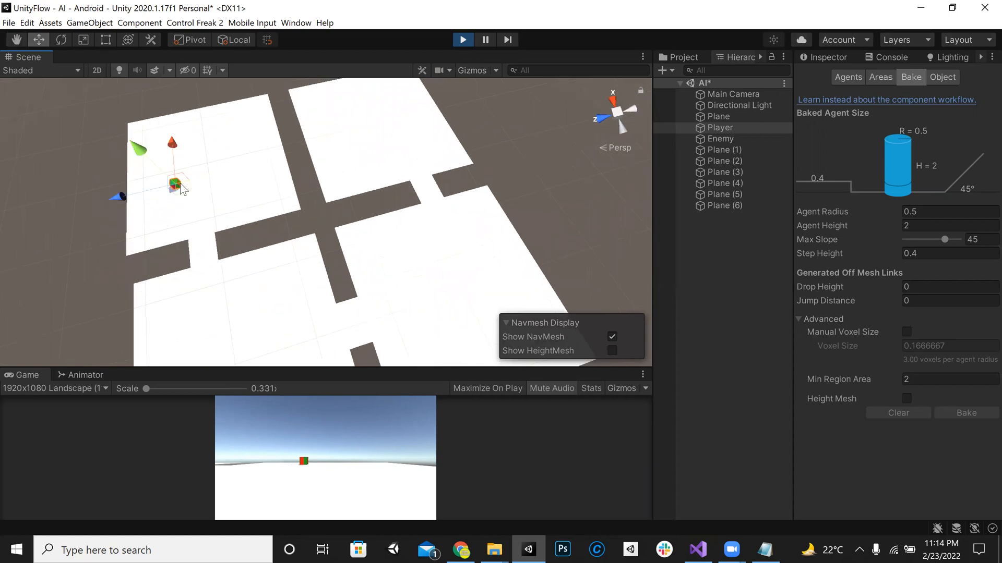
Move the Player along Z from the original Plane straight across the unbridged gap and back, observing the Enemy's route
right_click_drag(302, 160, 239, 179)
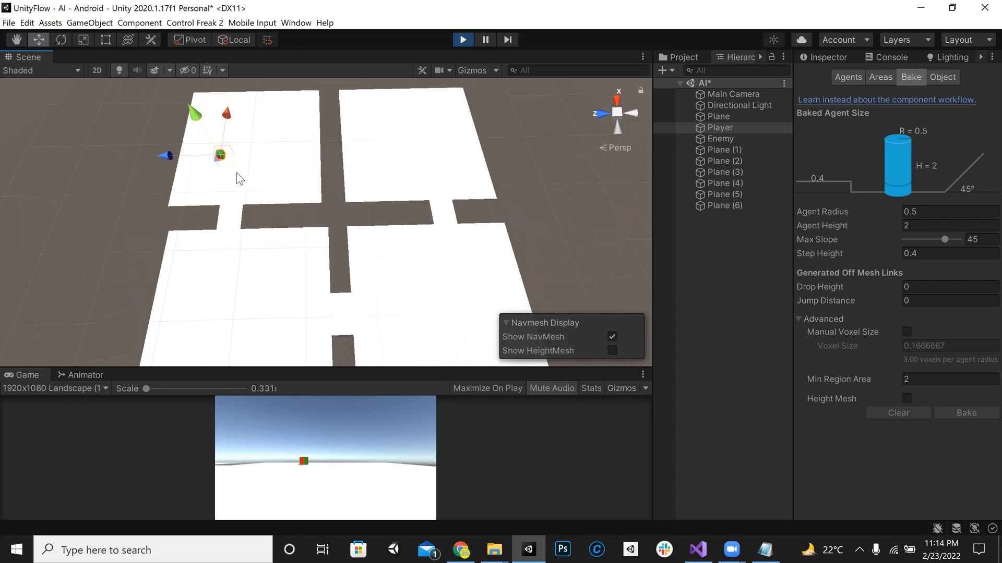
mouse_move(227, 288)
right_mouse_down()
mouse_move(228, 278)
mouse_move(230, 286)
right_mouse_up()
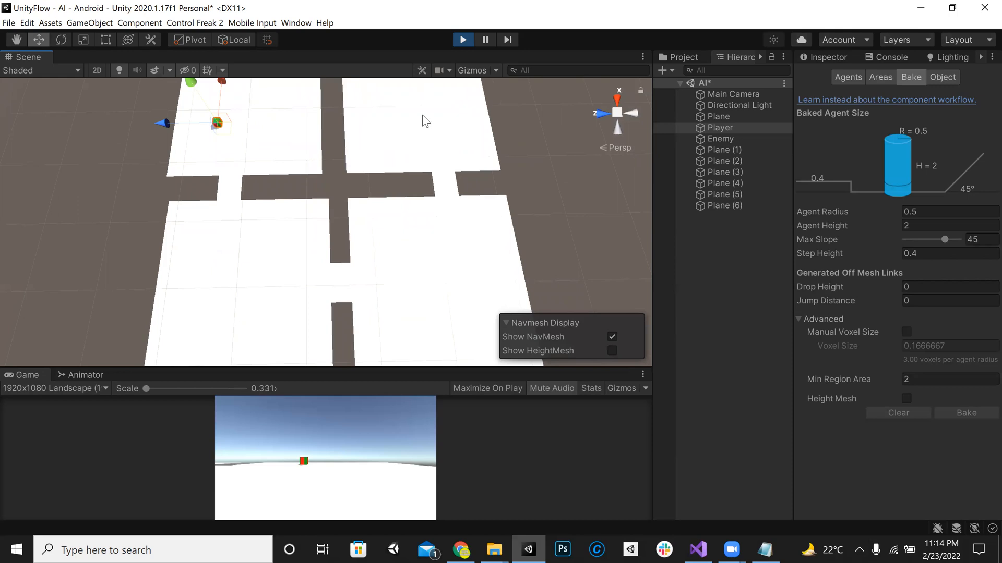
right_click_drag(214, 141, 210, 121)
left_click_drag(167, 154, 358, 170)
right_click_drag(270, 168, 270, 164)
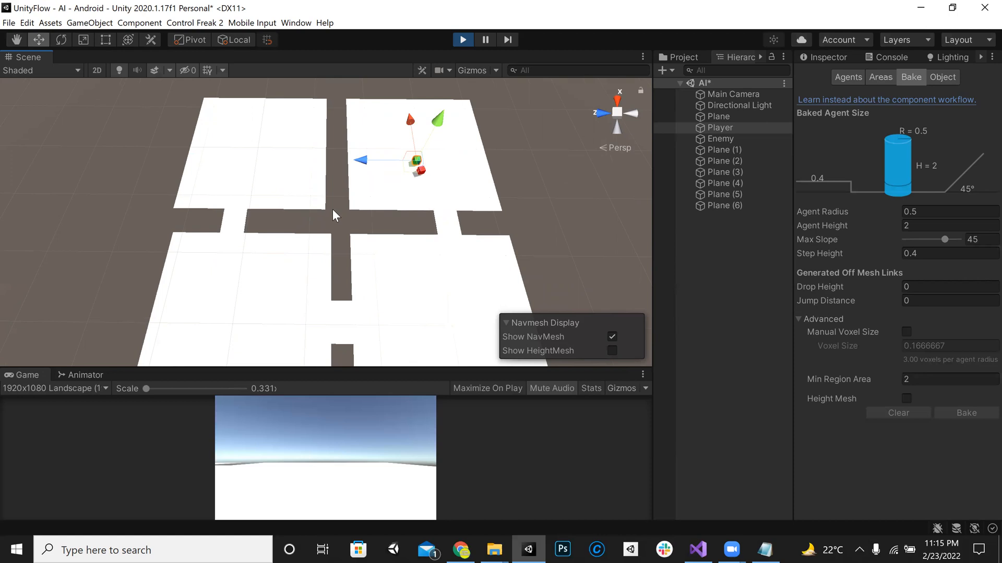
left_click_drag(360, 161, 186, 158)
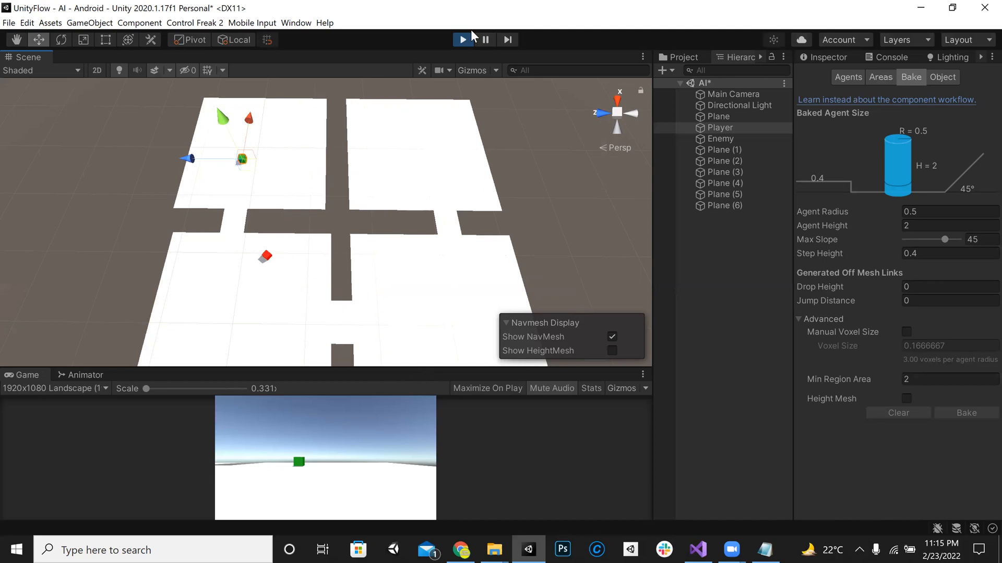
Examine the Enemy and Player cubes up close and exit Play mode
left_click_drag(400, 213, 293, 163, "alt")
scroll(289, 148, "up", 4)
middle_click_drag(290, 141, 341, 178)
right_click_drag(196, 81, 442, 236)
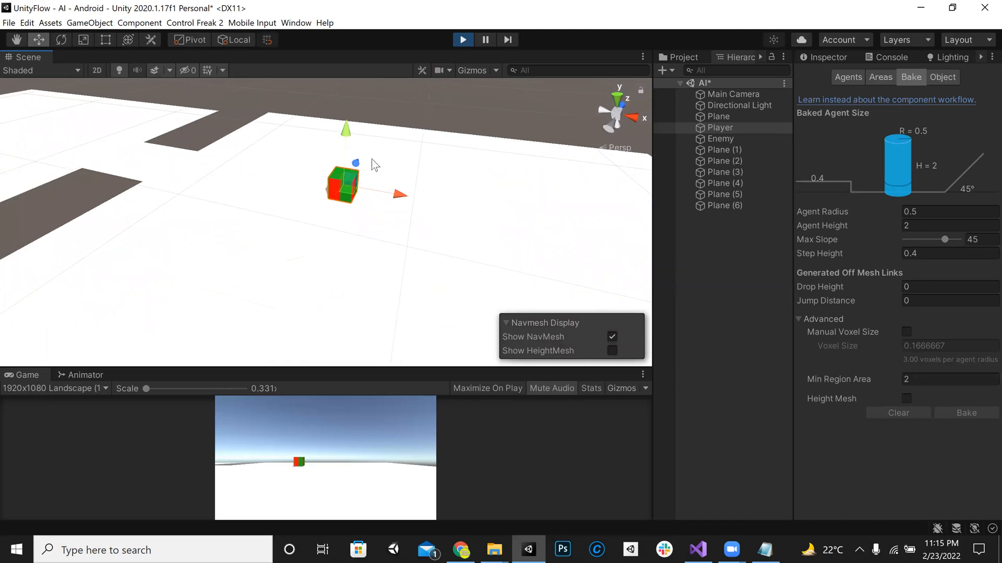
right_click_drag(355, 188, 653, 477)
key("ctrl+p")
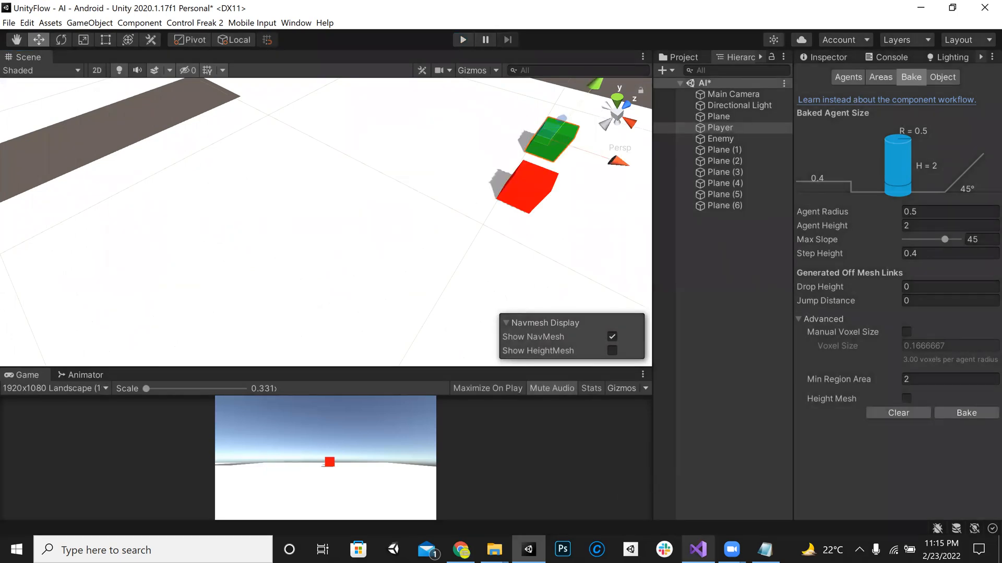
Review the AI.cs script in Visual Studio, highlighting the GetComponent<NavMeshAgent>() assignment and the SetDestination(Player.position) call
scroll(443, 286, "up", 3)
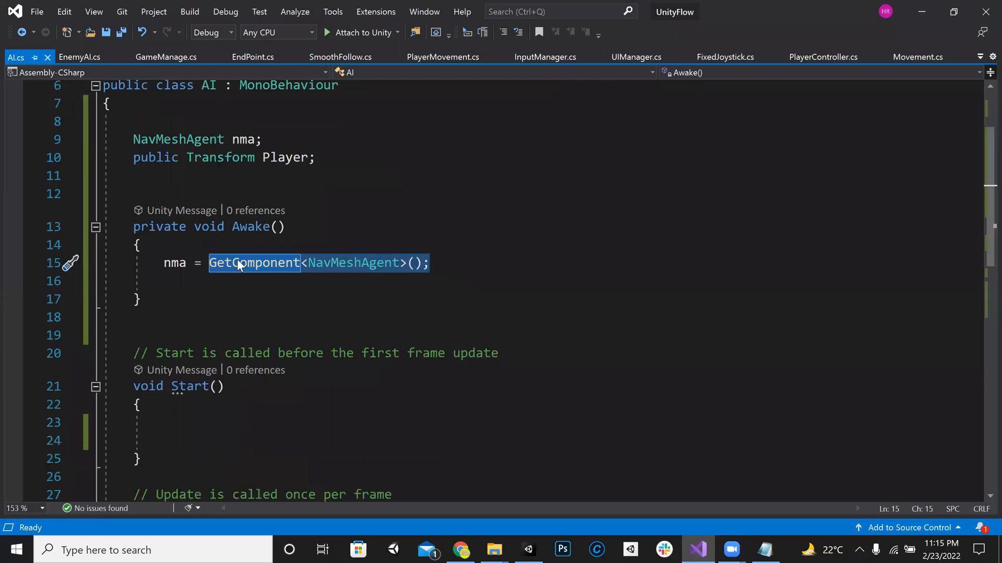
left_click_drag(149, 264, 461, 269)
scroll(461, 269, "down", 5)
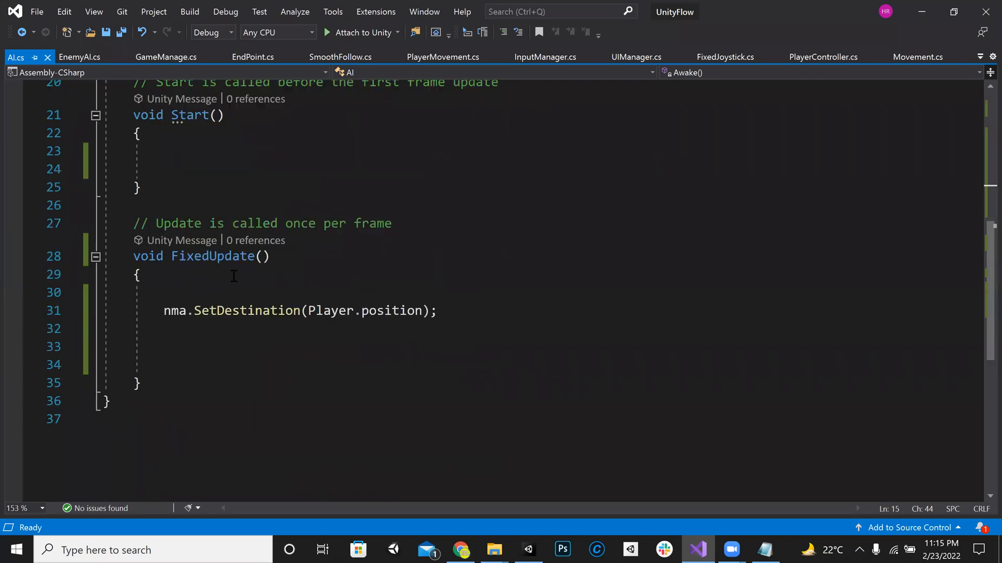
left_click_drag(142, 311, 476, 320)
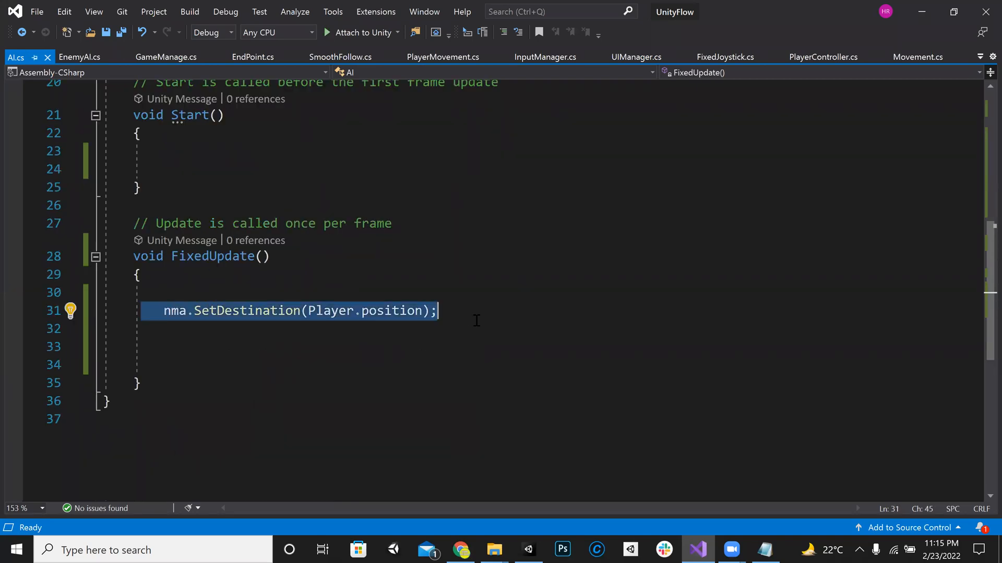
left_click(476, 321)
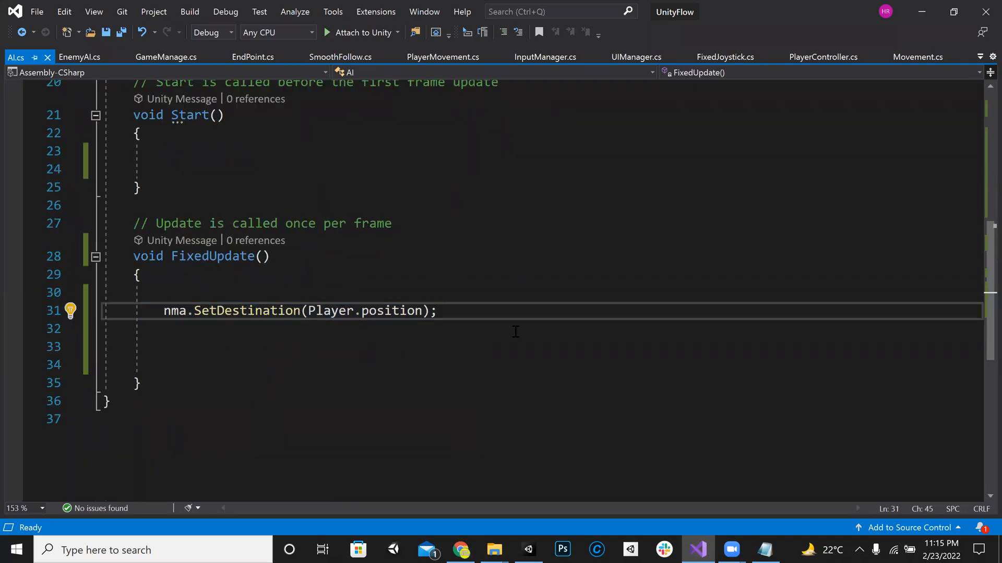
scroll(515, 330, "up", 5)
scroll(515, 330, "up", 2)
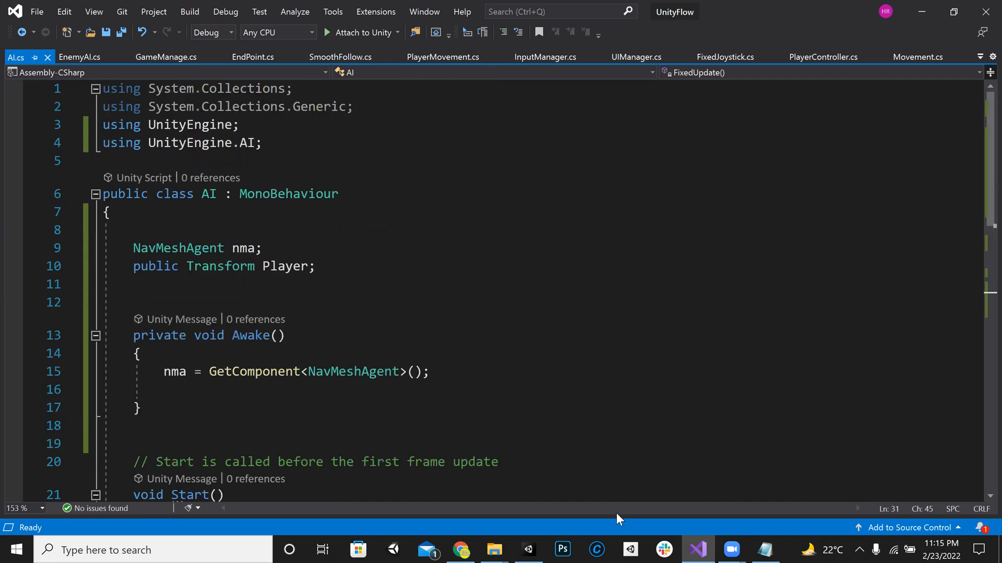
Switch to the WhatsApp group chat in the browser, find today's class list, and highlight the "Enemy Fight" topic
key("alt+Tab")
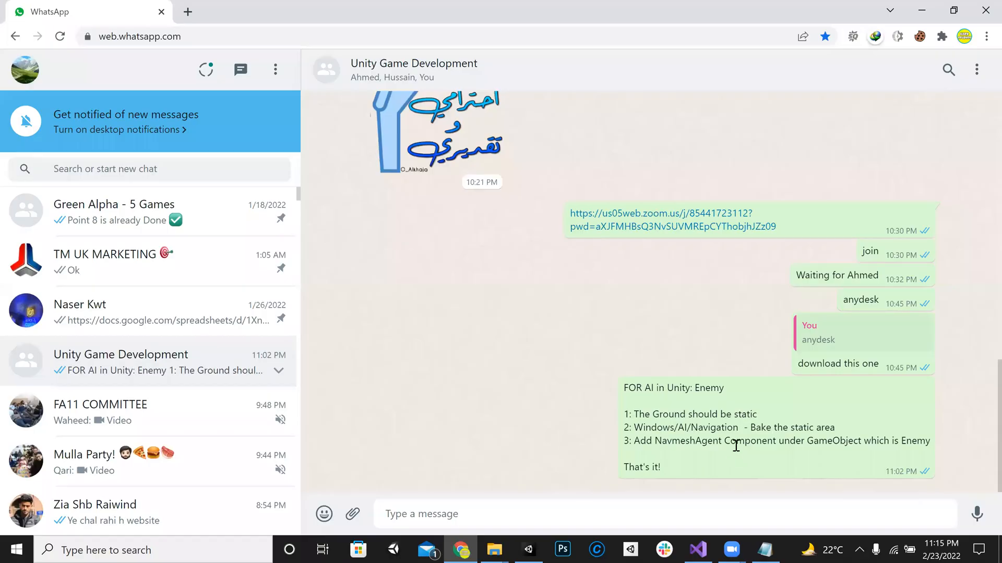
scroll(734, 444, "up", 6)
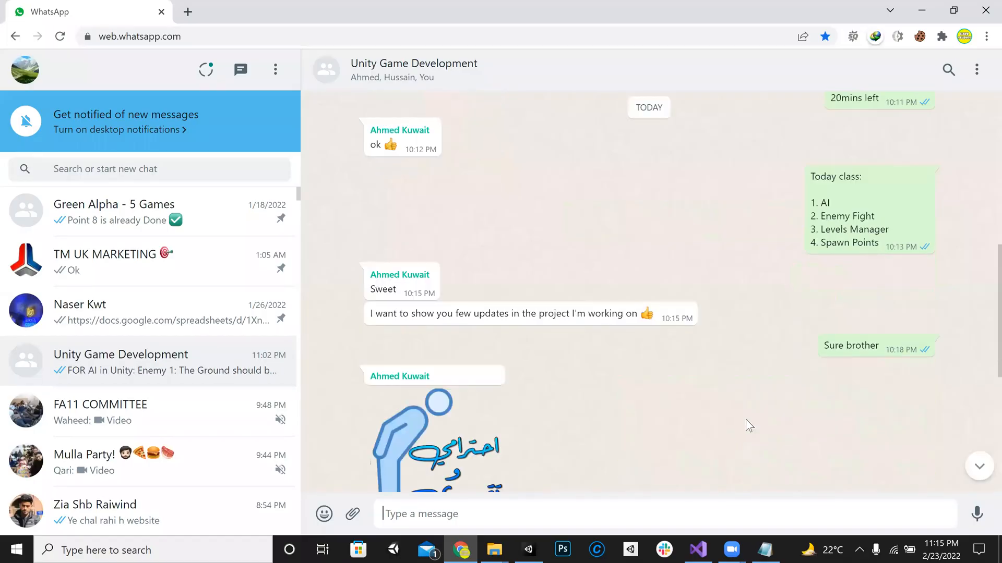
scroll(746, 421, "up", 3)
left_click_drag(817, 355, 880, 361)
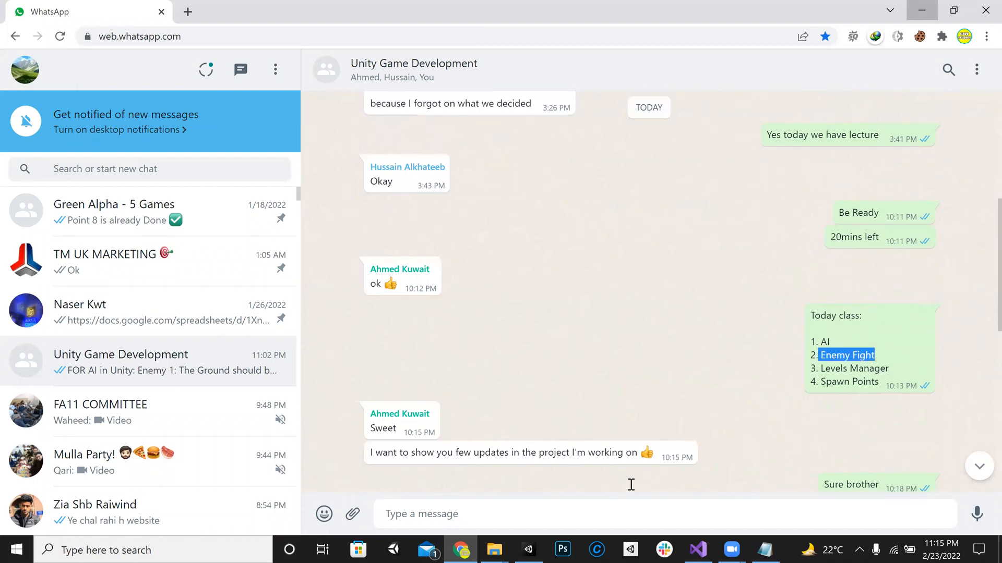
Switch back to Unity and move the AI script and AI scene from Assets into the AI folder
key("alt+Tab")
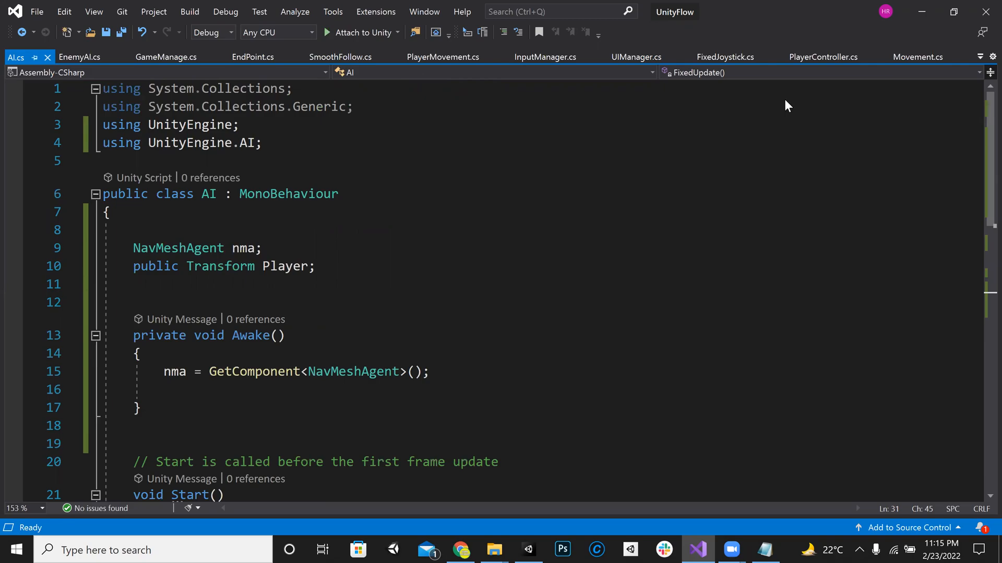
key("alt+Tab")
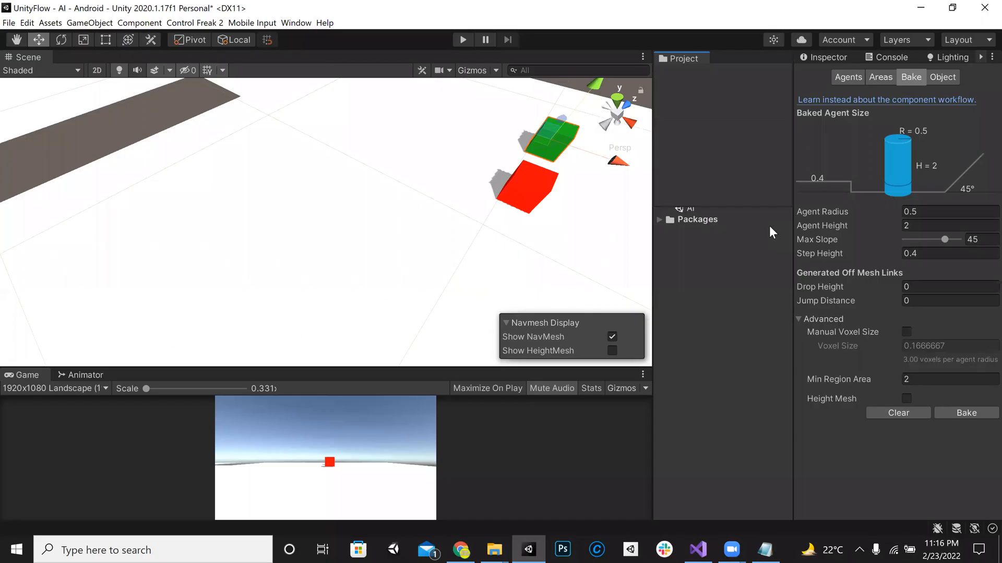
left_click(668, 108)
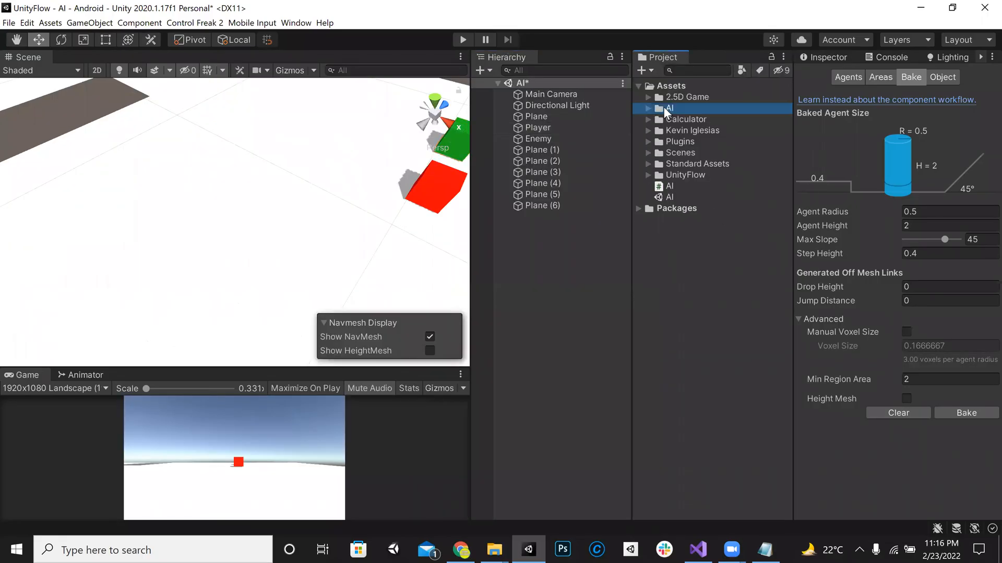
left_click(669, 197, "ctrl")
left_click(675, 186)
left_click(672, 197, "ctrl")
left_click_drag(673, 106, 672, 106)
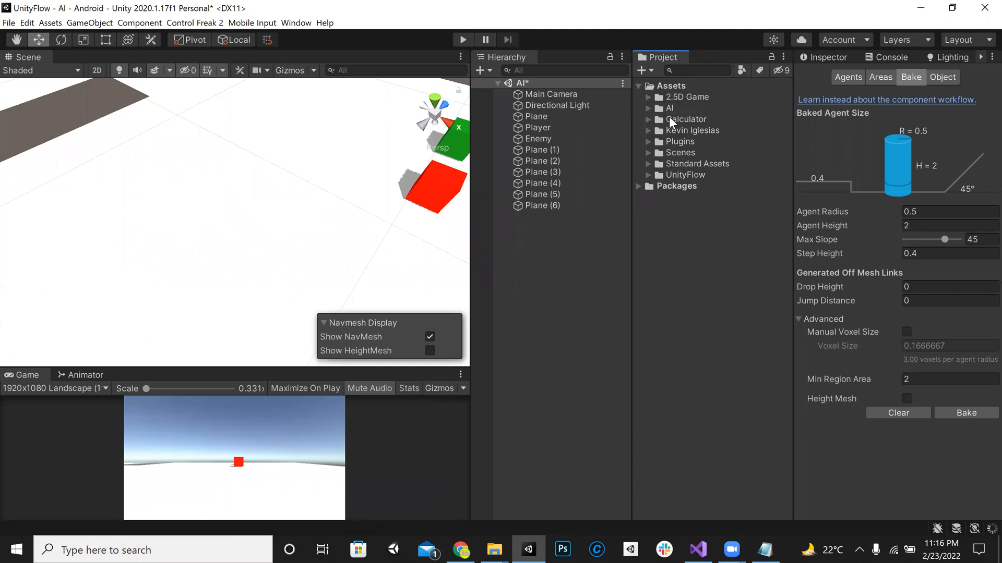
Open the GamePlay scene from the Scene folder inside 2.5D Game
left_click(647, 97)
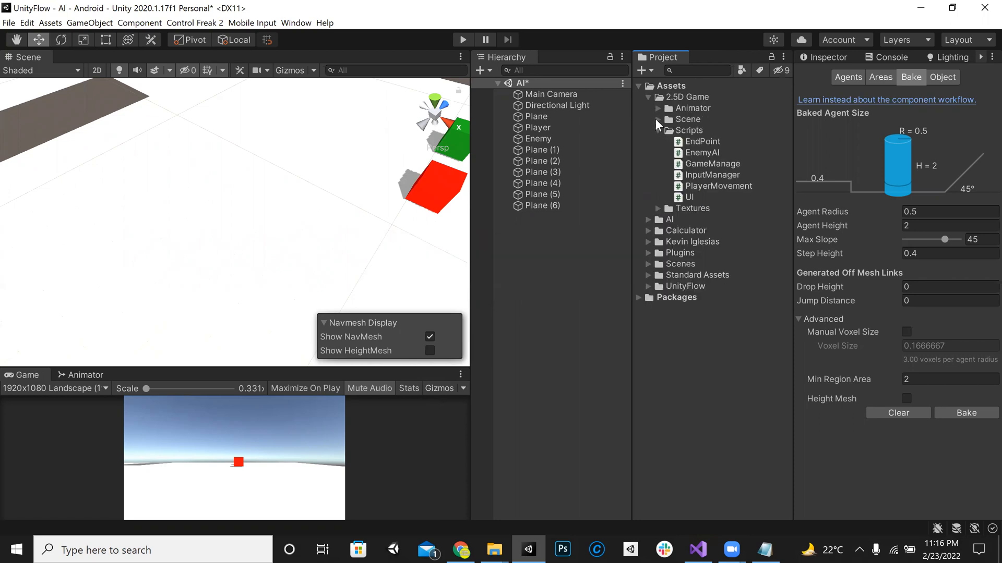
left_click(657, 120)
double_click(703, 151)
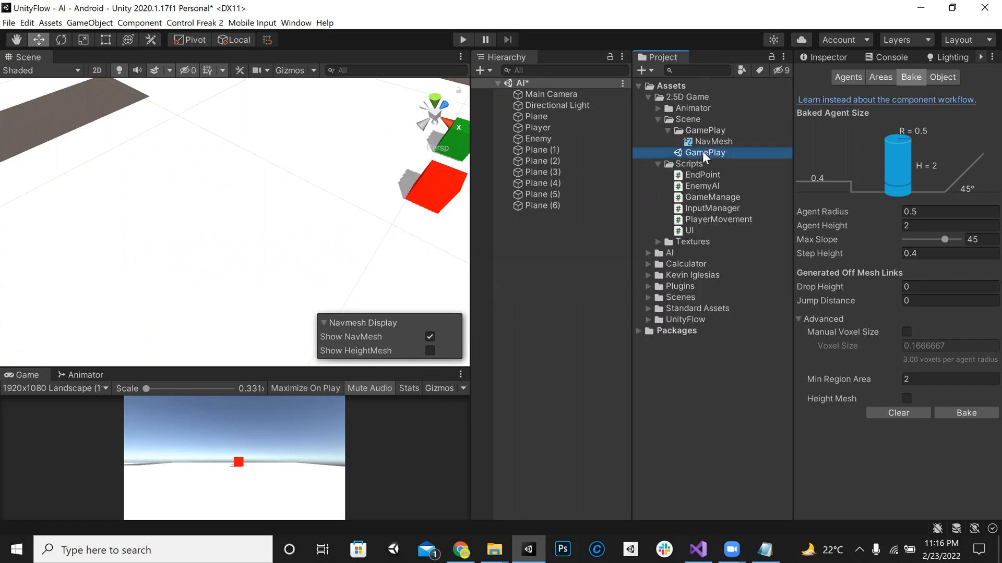
left_click(484, 301)
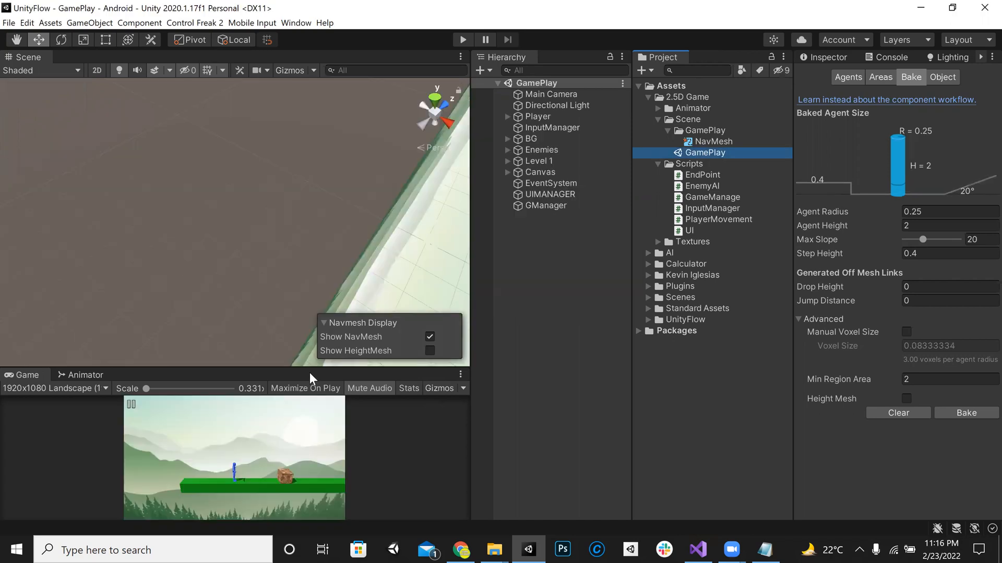
Enlarge the Game view for playtesting and show the Inspector instead of the navigation bake settings
left_click_drag(327, 366, 369, 229)
left_click(514, 250)
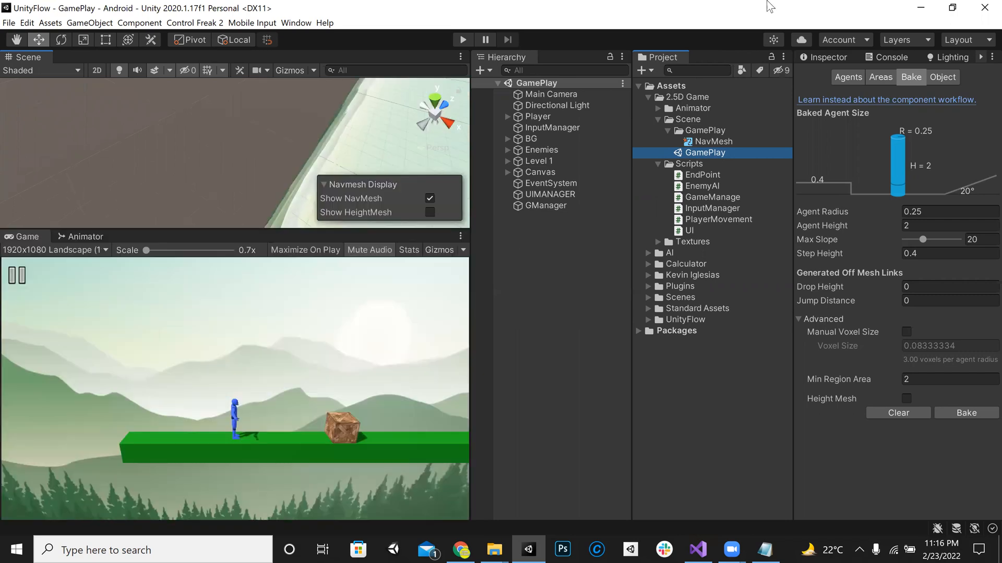
left_click(825, 51)
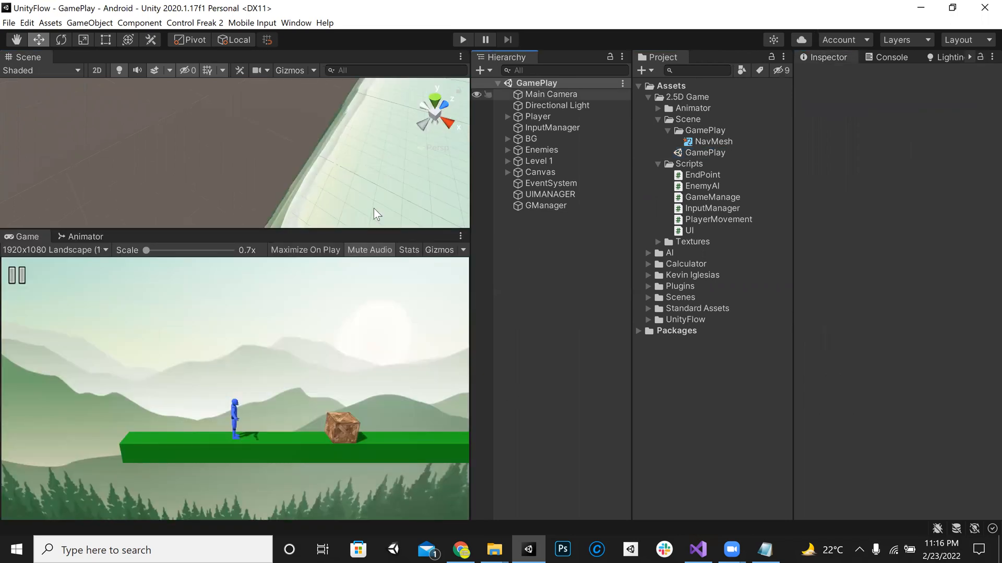
Playtest the GamePlay scene, running and jumping the blue player around the first crate
left_click(468, 43)
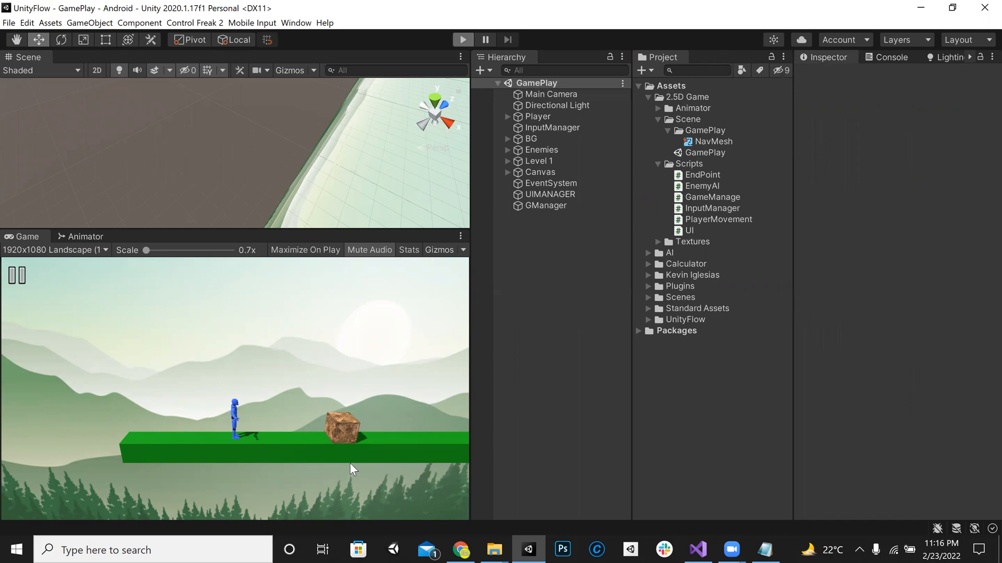
key("d")
key("space")
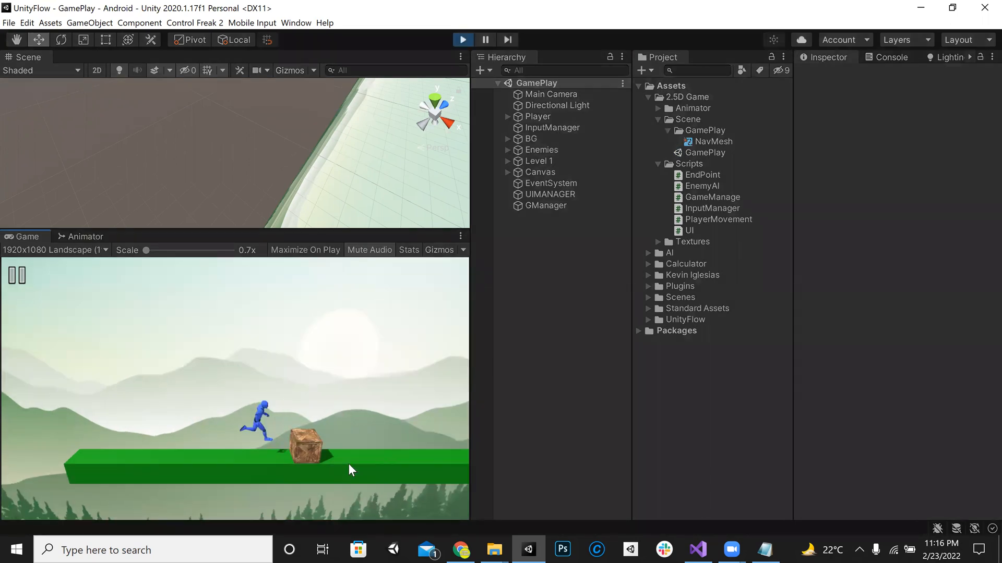
key("a")
key("space")
key("d")
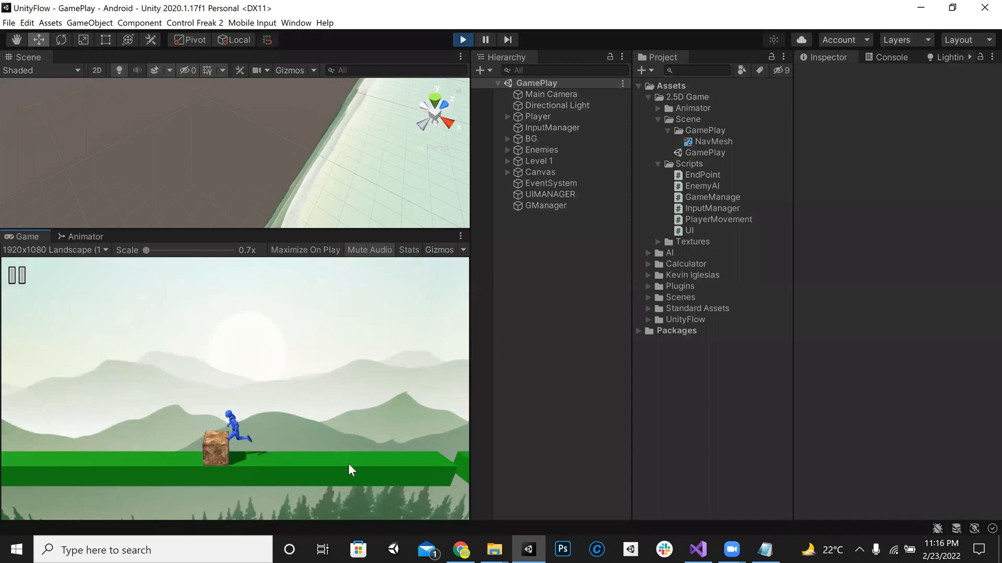
Run the player across the gap and jump over the second crate past the dark red enemy
key("d")
key("space")
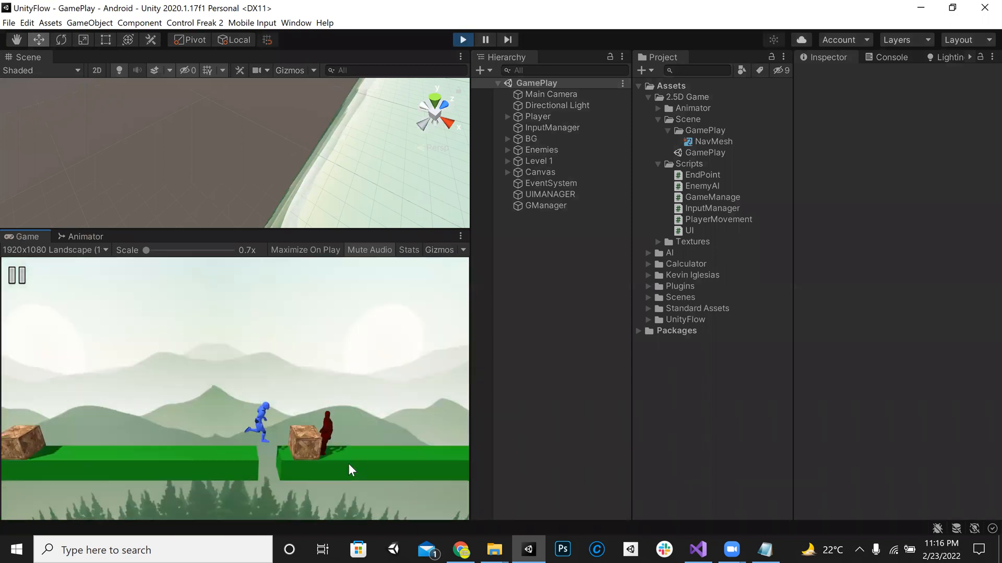
key("space")
key("d")
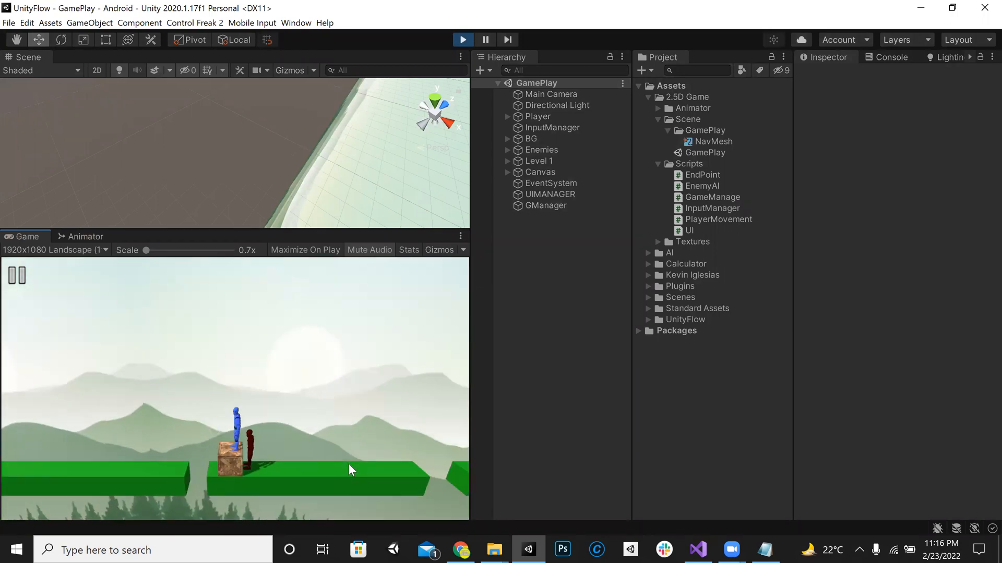
key("space")
key("d")
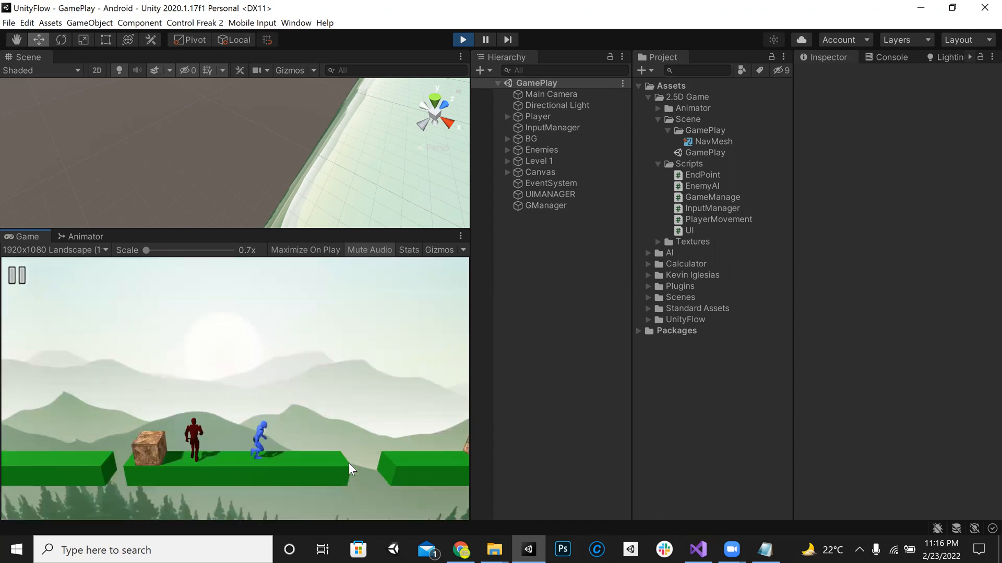
Move the player back and forth beside the enemy to observe its following, widen the Game view, and exit Play mode
key("a")
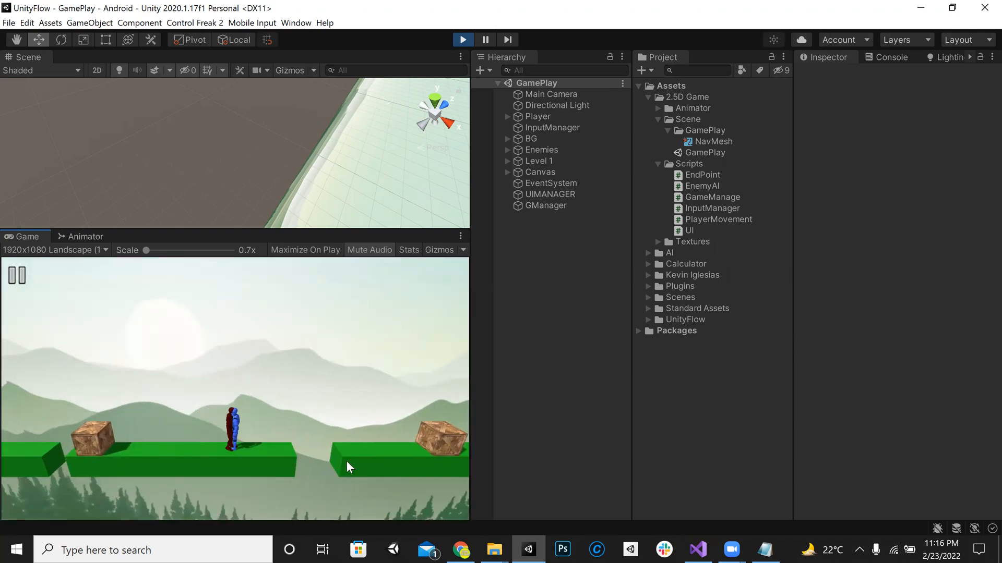
key("a")
key("d")
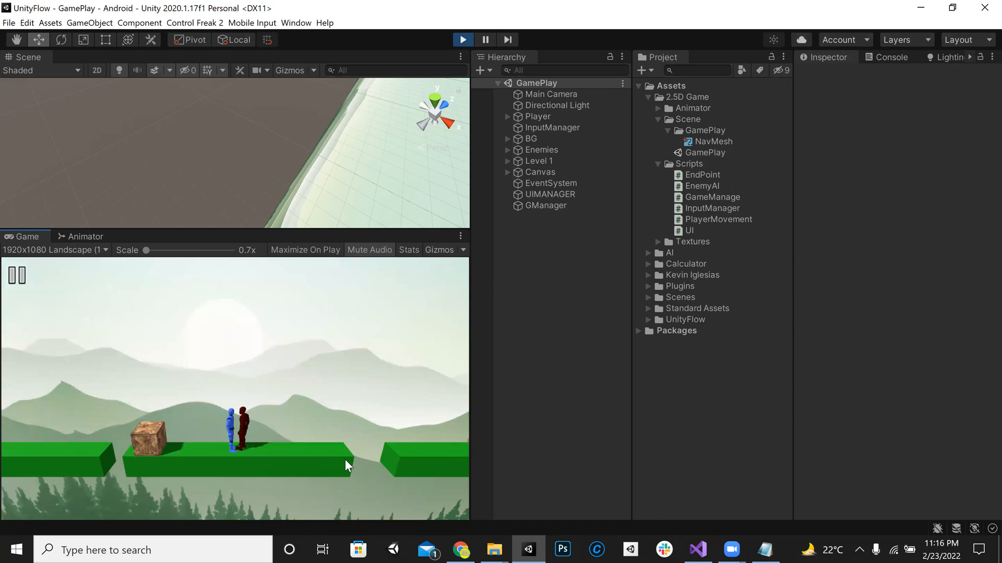
key("a")
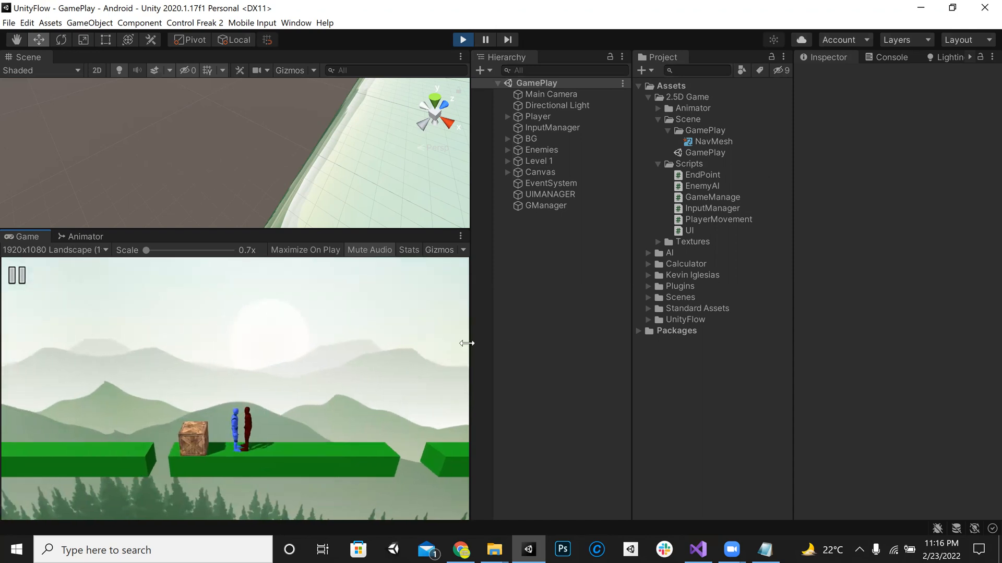
left_click_drag(624, 333, 621, 330)
left_click_drag(450, 228, 484, 210)
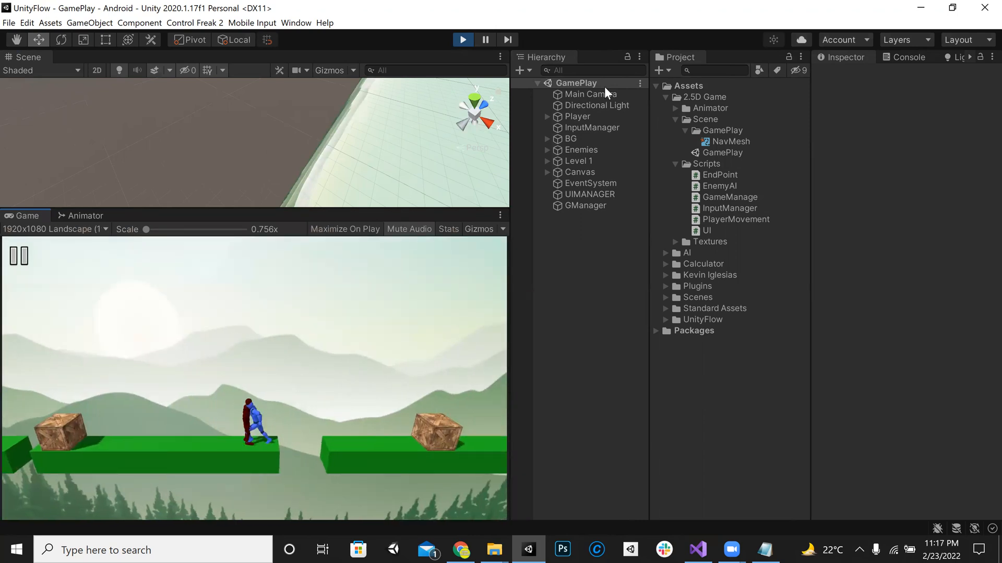
left_click(466, 41)
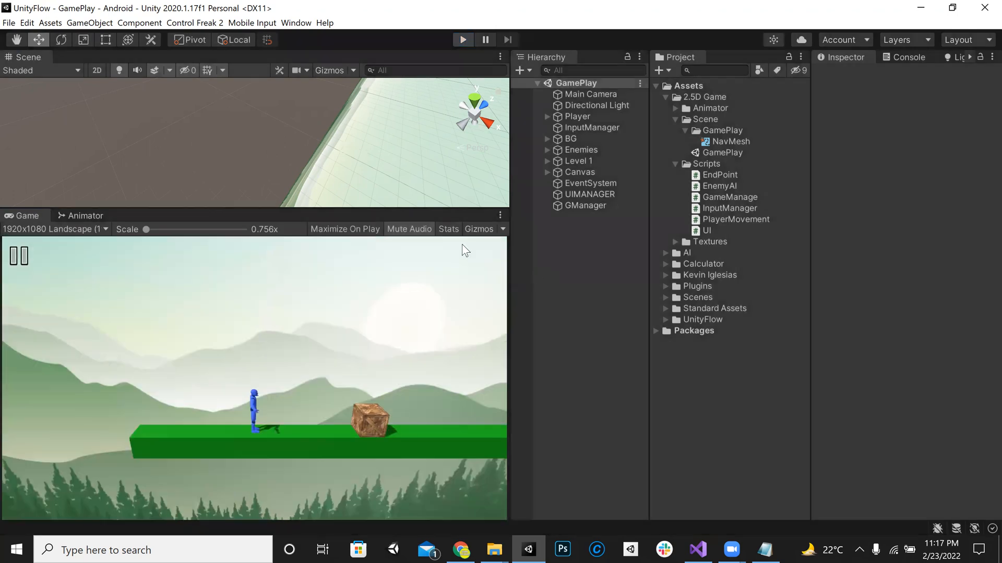
Select the Player and open its PlayerAnimator controller in an enlarged Animator view
left_click_drag(450, 209, 450, 216)
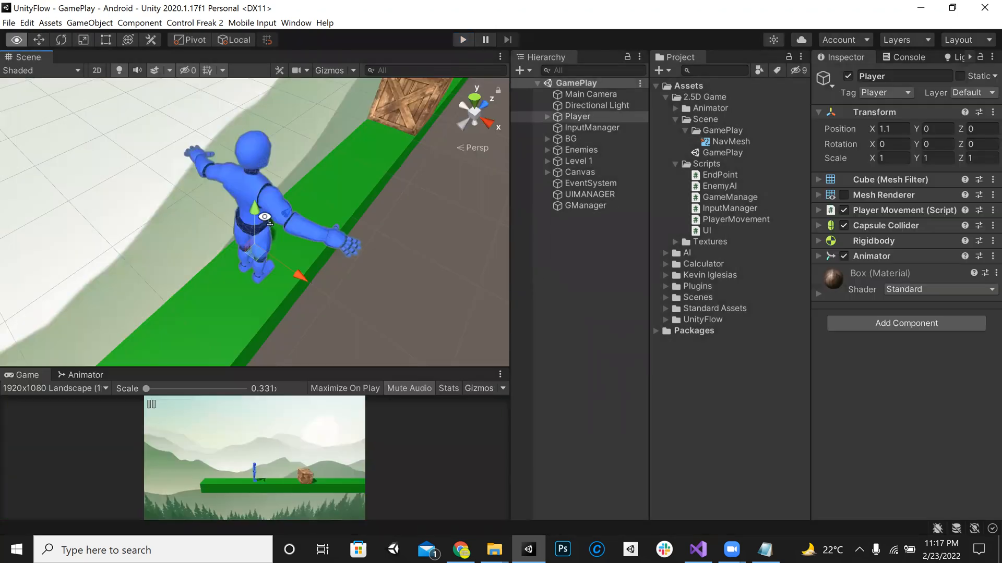
left_click_drag(260, 205, 482, 380, "alt")
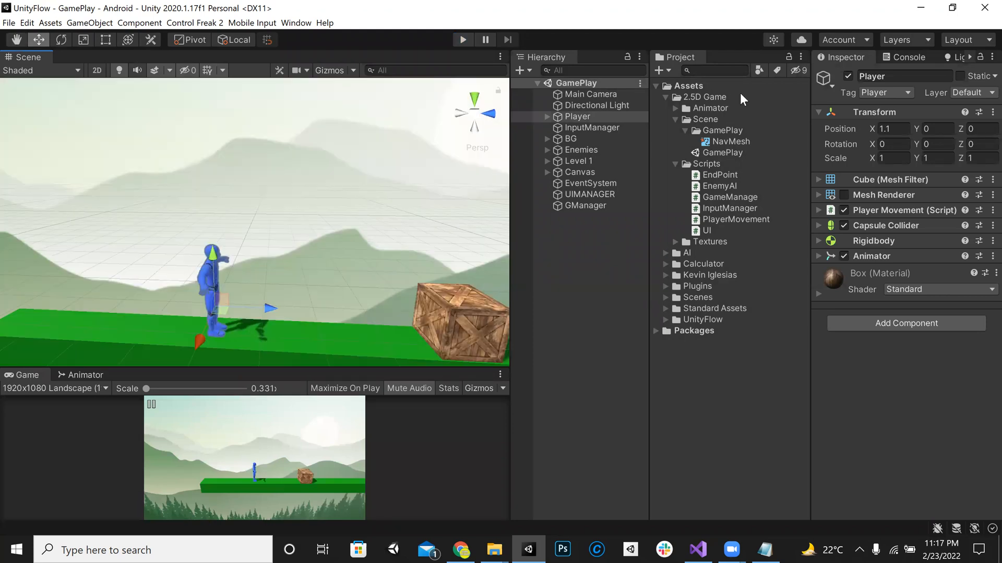
left_click(665, 98)
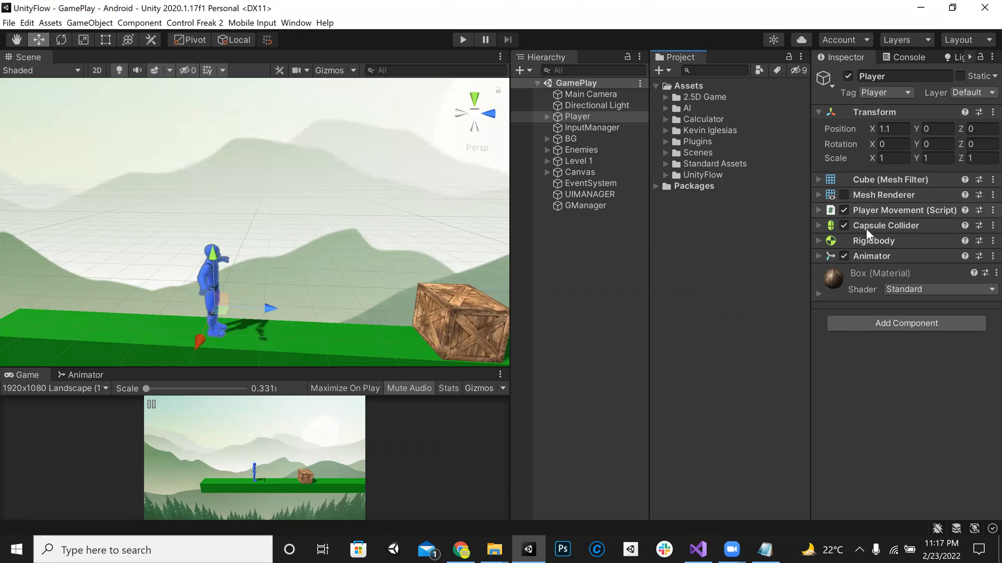
left_click(887, 256)
left_click(947, 273)
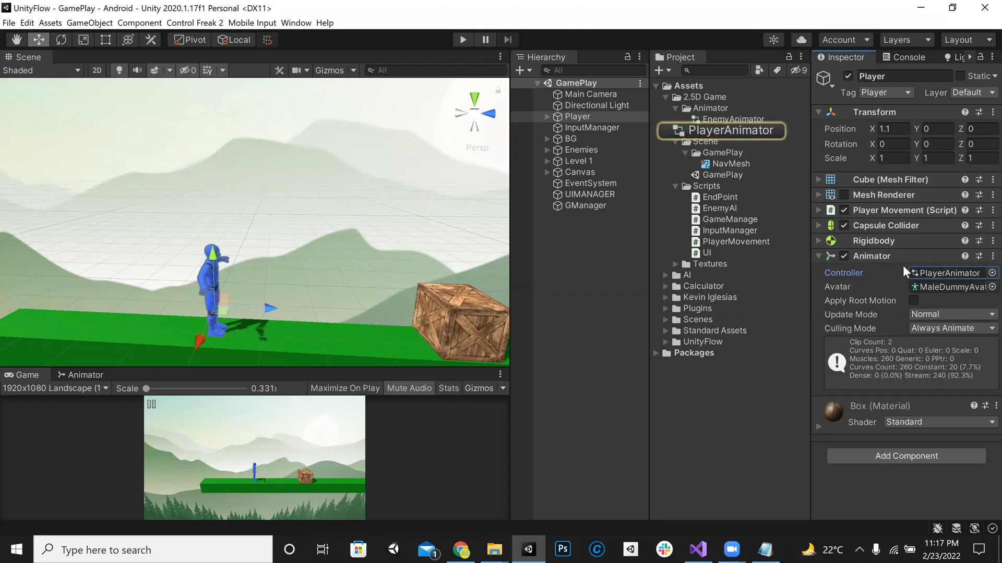
double_click(719, 129)
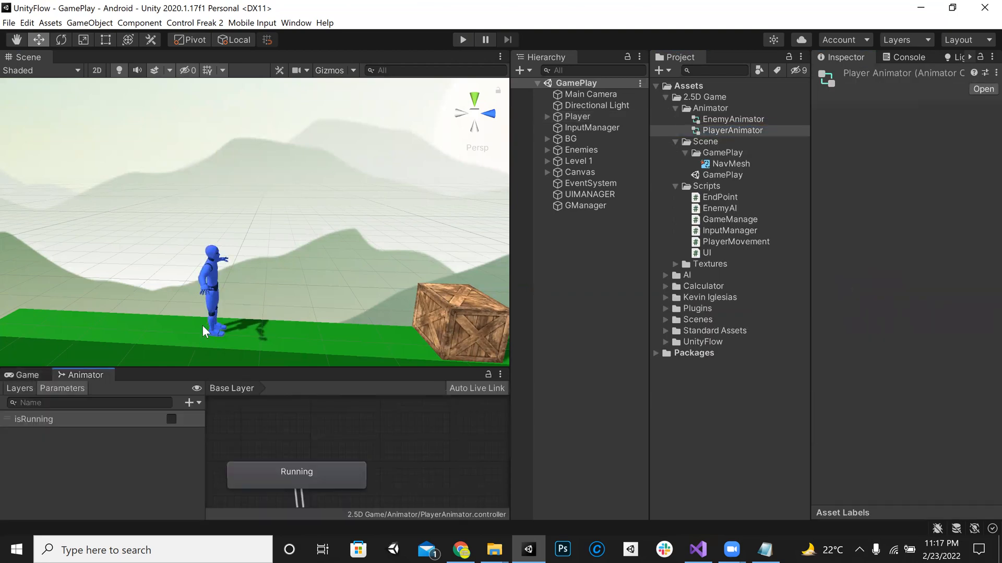
left_click_drag(227, 366, 226, 189)
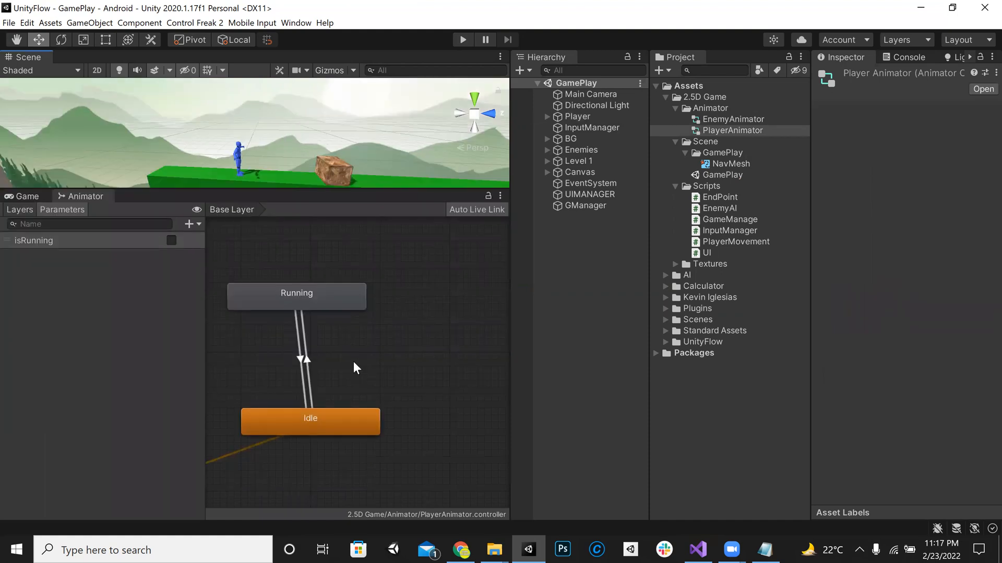
Create an empty state beside the Running state in the PlayerAnimator's Base Layer
right_click(374, 309)
mouse_move(509, 316)
left_click(540, 316)
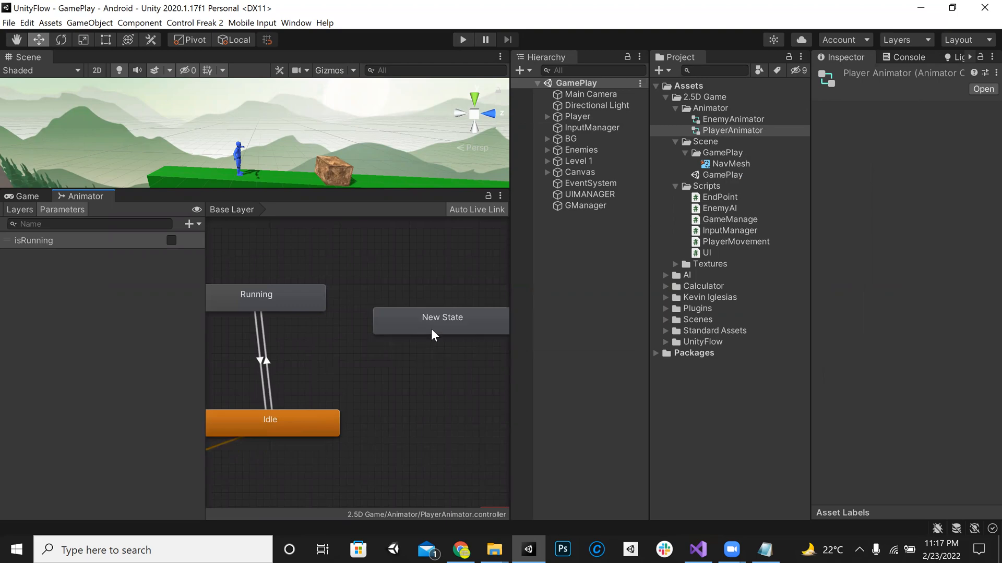